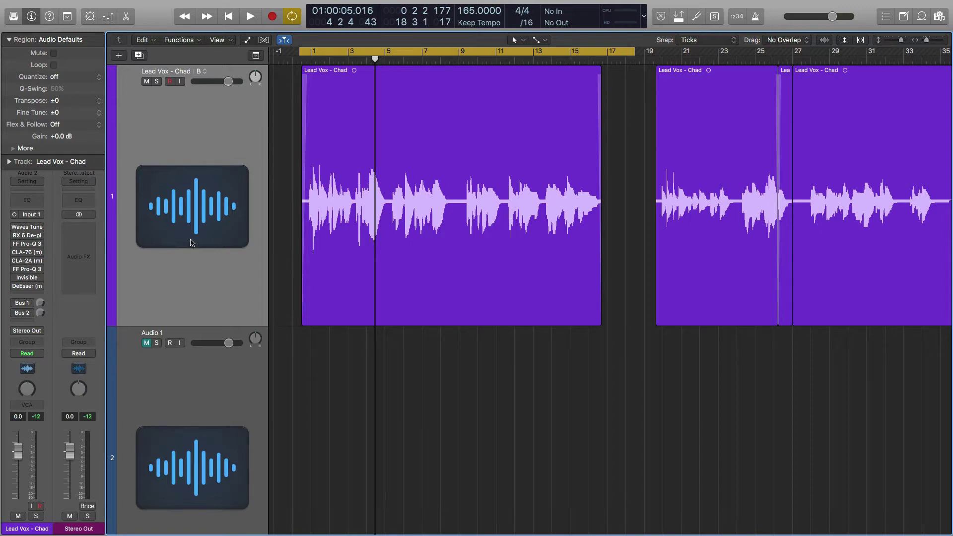
Try lowering the first Lead Vox region's gain to -1.4 dB, and undo that change
{"action": "left_click", "coordinate": [340, 246]}
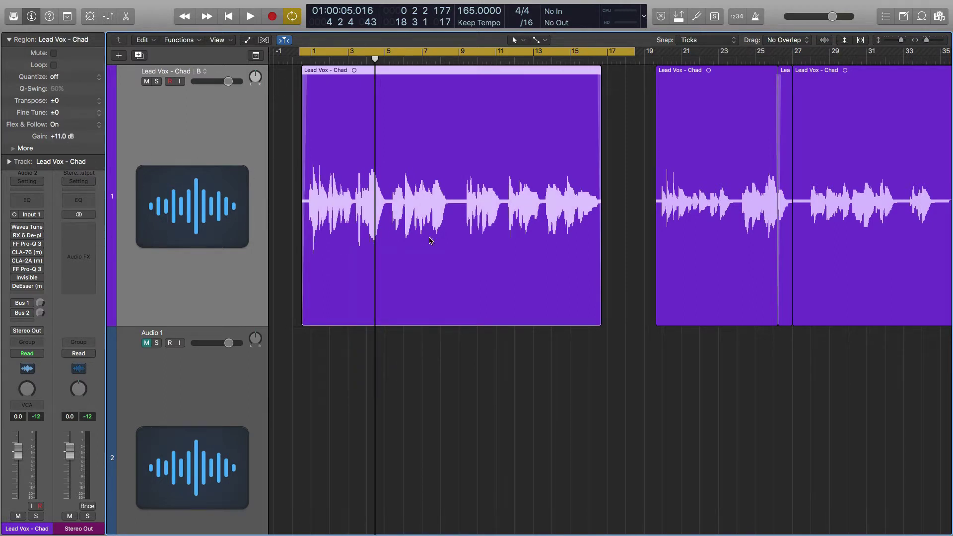
{"action": "left_click_drag", "start_coordinate": [58, 137], "coordinate": [58, 187]}
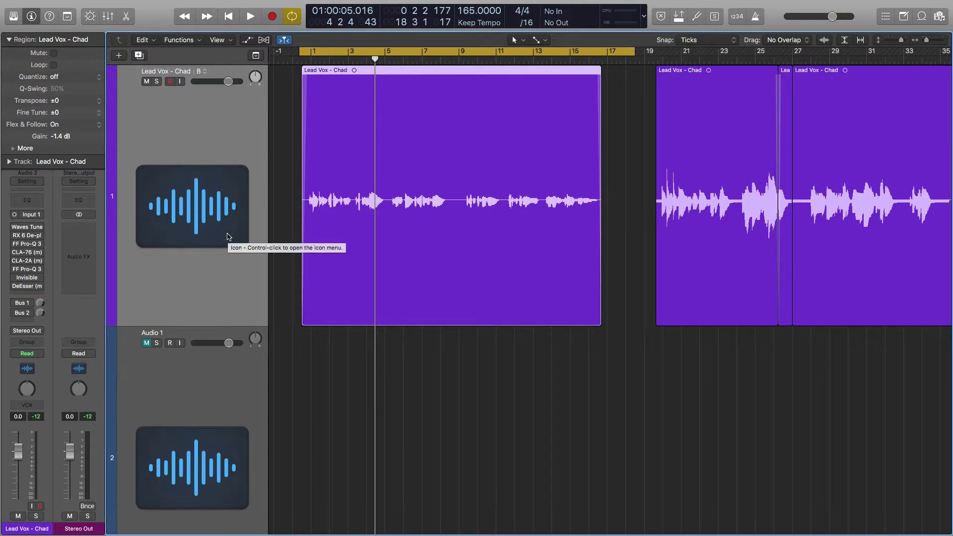
{"action": "key", "text": "super+z"}
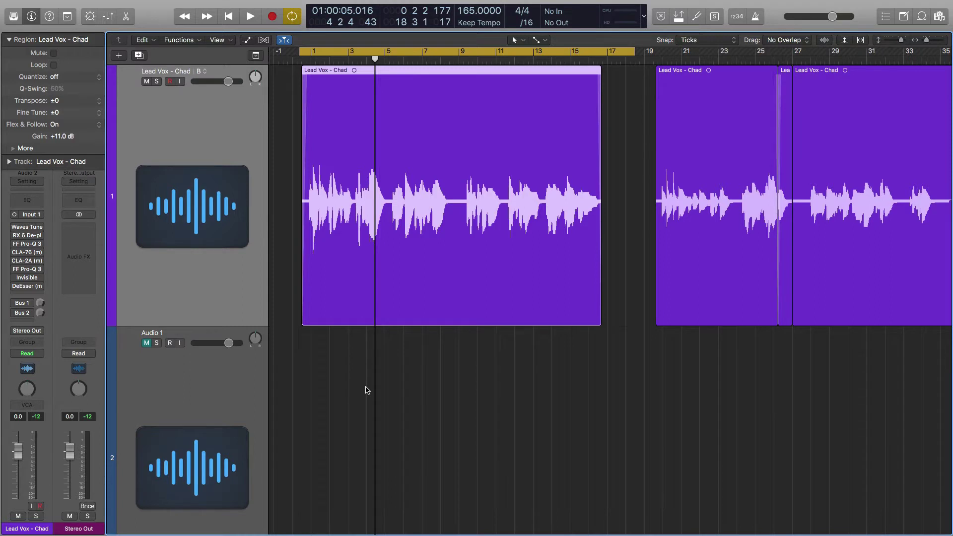
Play the lead vocal to check its channel level, and examine its gain reduction in the CLA-76 compressor during playback
{"action": "key", "text": "space"}
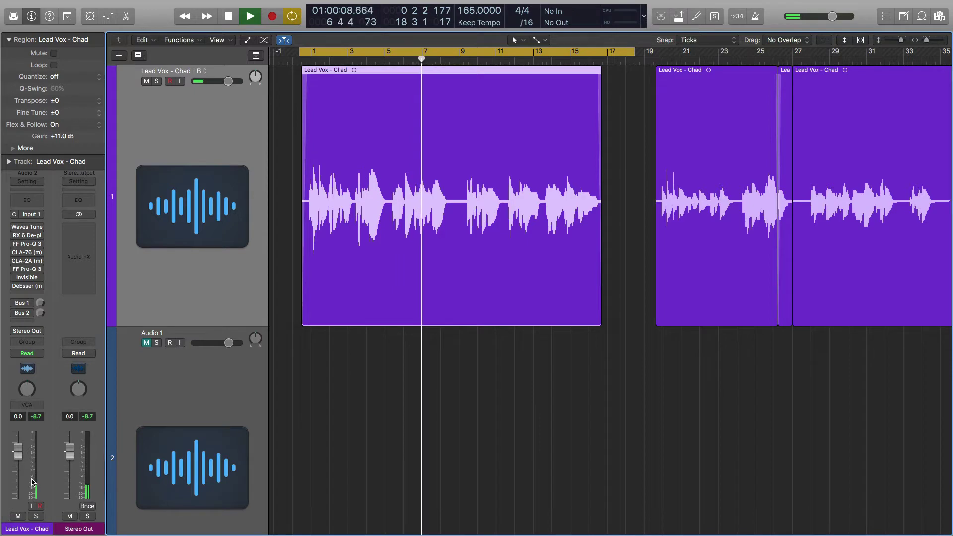
{"action": "key", "text": "space"}
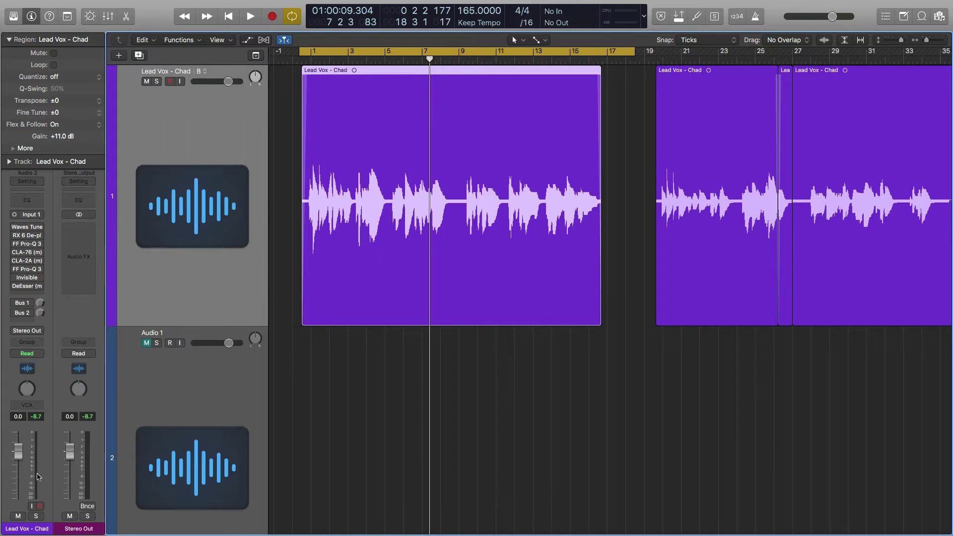
{"action": "mouse_move", "coordinate": [14, 254]}
{"action": "left_click", "coordinate": [18, 253]}
{"action": "left_click", "coordinate": [27, 252]}
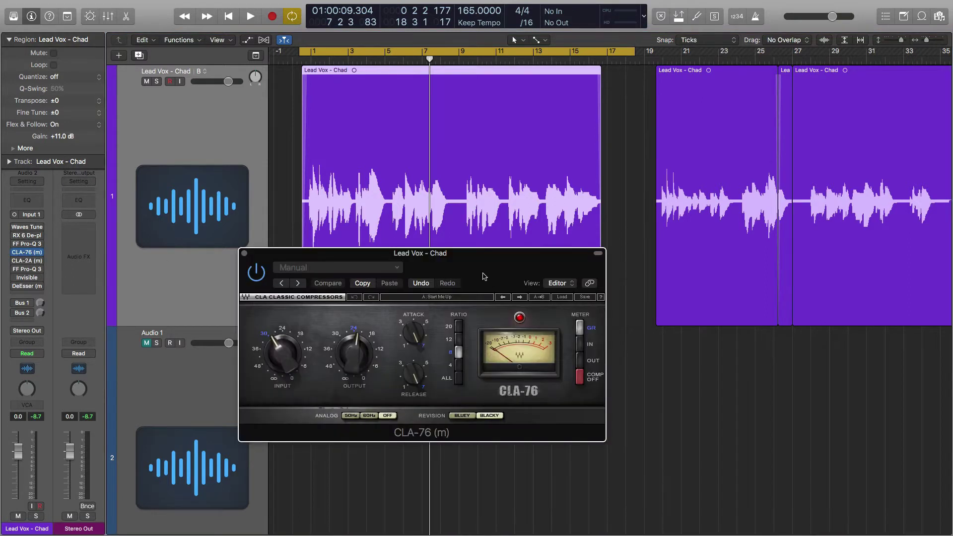
{"action": "left_click_drag", "start_coordinate": [484, 276], "coordinate": [638, 295]}
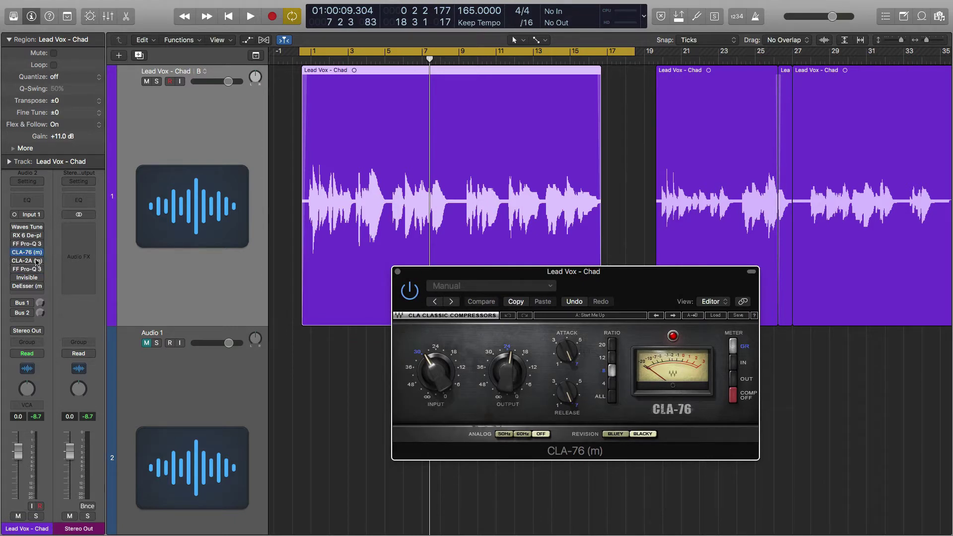
{"action": "left_click_drag", "start_coordinate": [569, 274], "coordinate": [387, 307]}
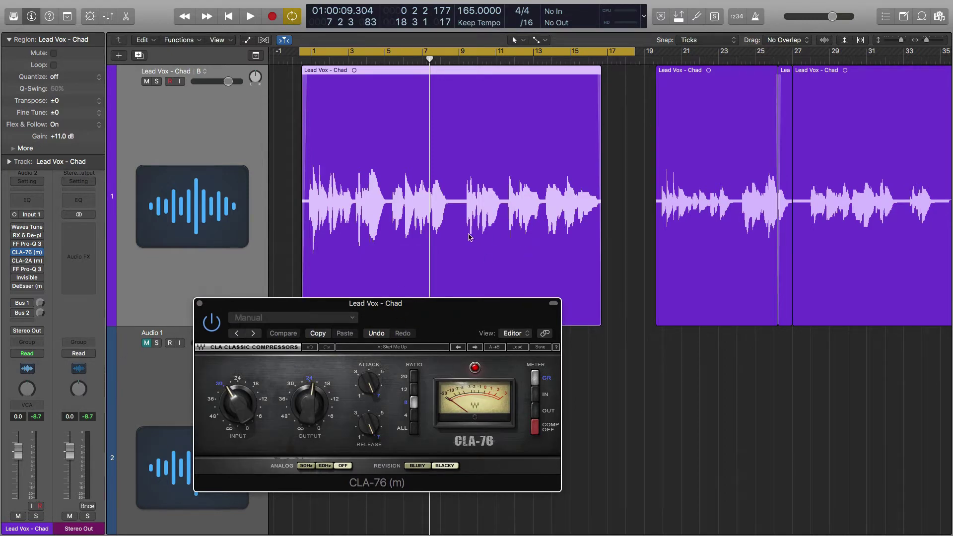
{"action": "key", "text": "shift+space"}
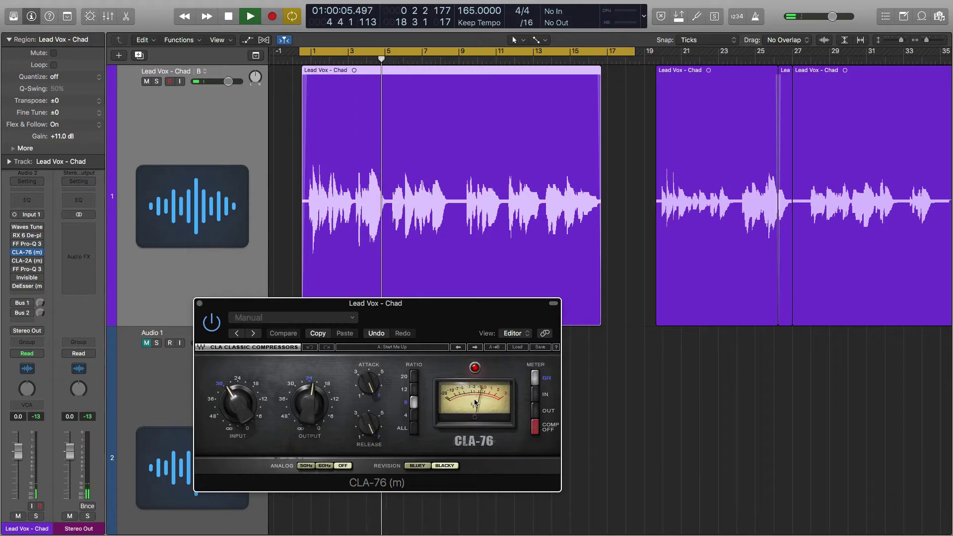
{"action": "key", "text": "space"}
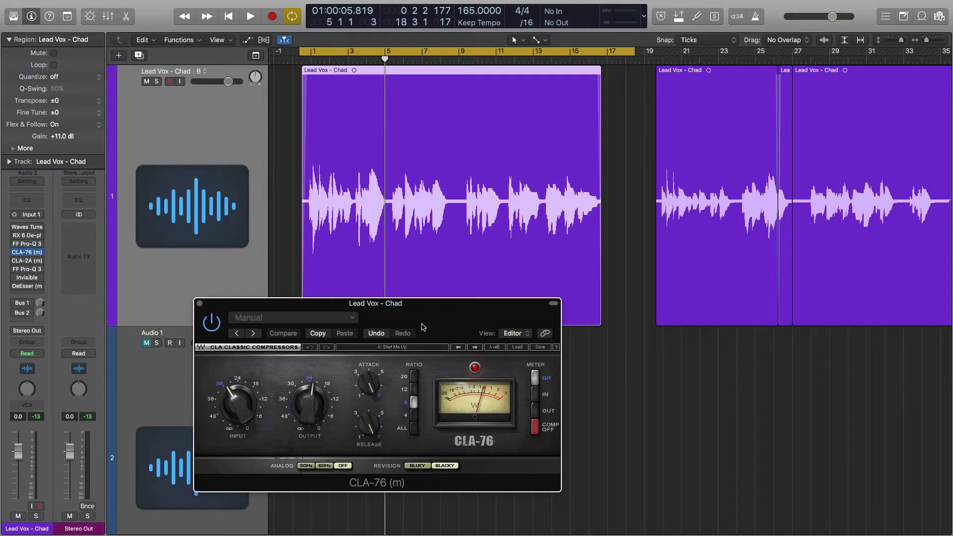
Set the first Lead Vox region's gain to 0.0 dB and play it to check the CLA-76 gain reduction
{"action": "left_click_drag", "start_coordinate": [422, 325], "coordinate": [450, 405]}
{"action": "left_click", "coordinate": [452, 363]}
{"action": "left_click", "coordinate": [419, 279]}
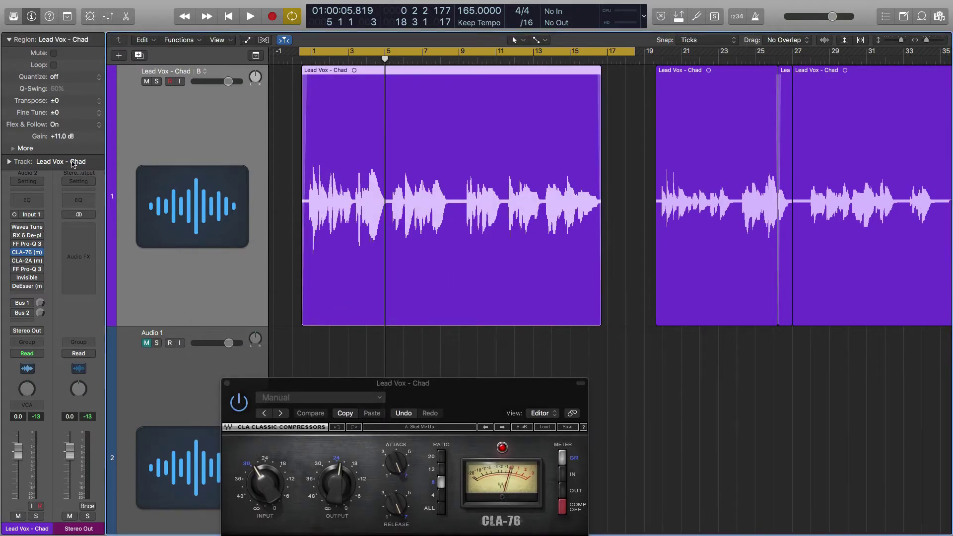
{"action": "left_click_drag", "start_coordinate": [68, 137], "coordinate": [91, 325]}
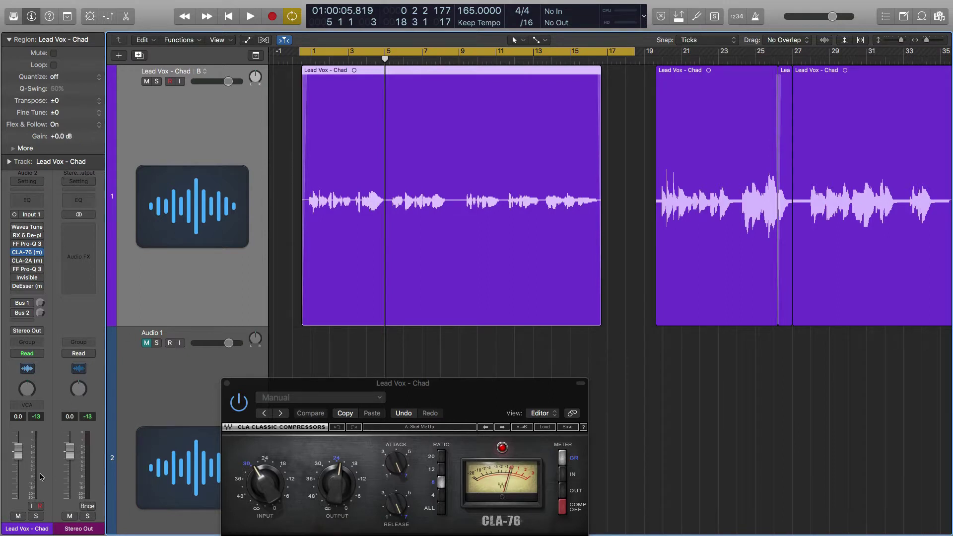
{"action": "key", "text": "space"}
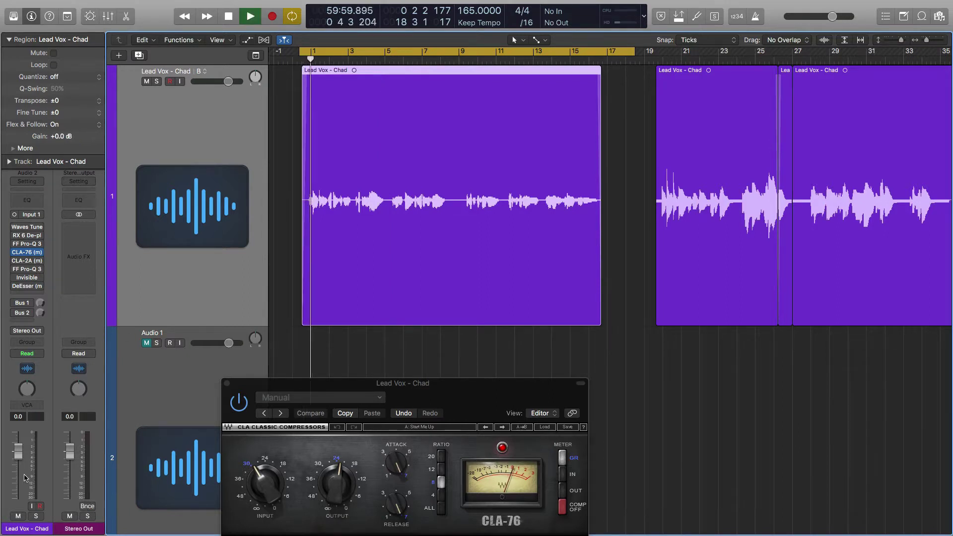
{"action": "left_click_drag", "start_coordinate": [495, 383], "coordinate": [490, 218]}
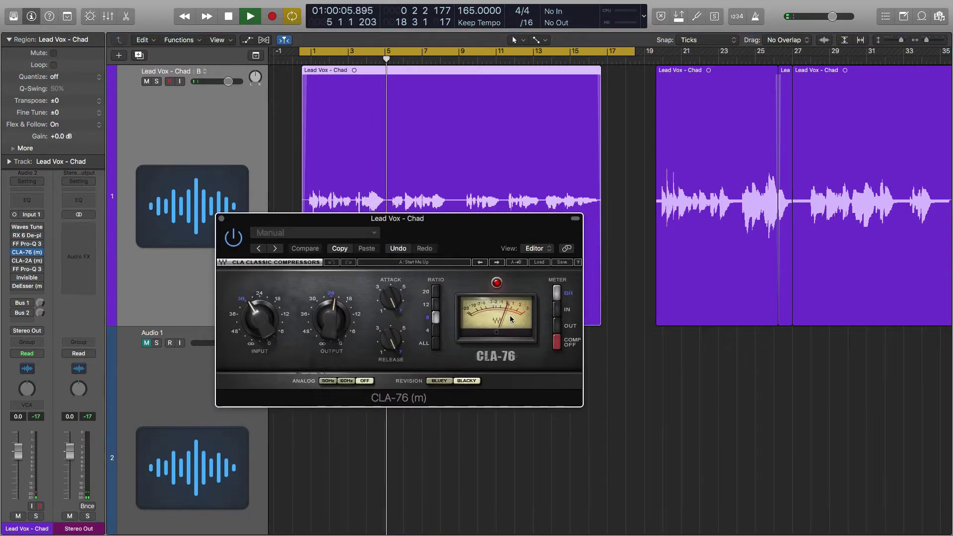
{"action": "key", "text": "space"}
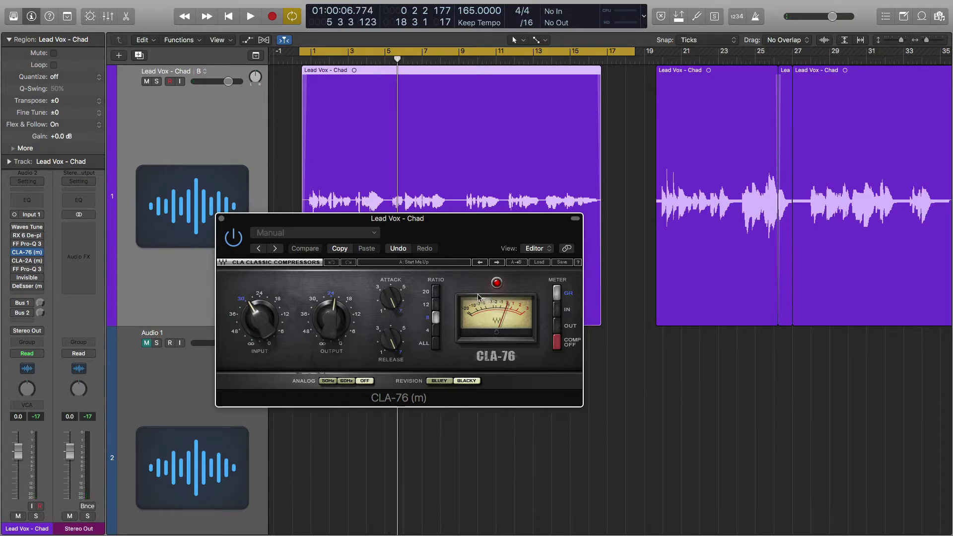
Raise the first Lead Vox region's gain to +21.2 dB and play it while watching the CLA-76 meter
{"action": "left_click_drag", "start_coordinate": [428, 237], "coordinate": [437, 363]}
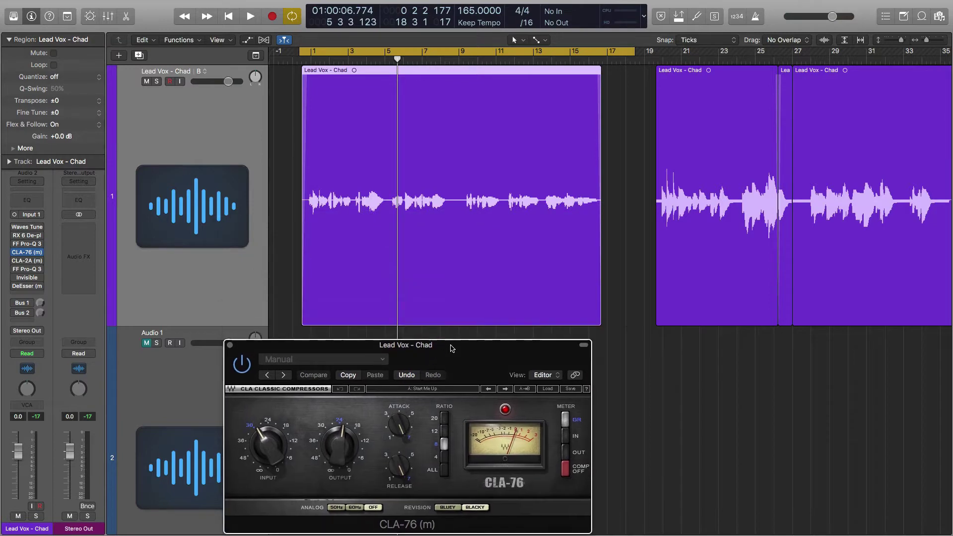
{"action": "left_click_drag", "start_coordinate": [634, 337], "coordinate": [570, 281]}
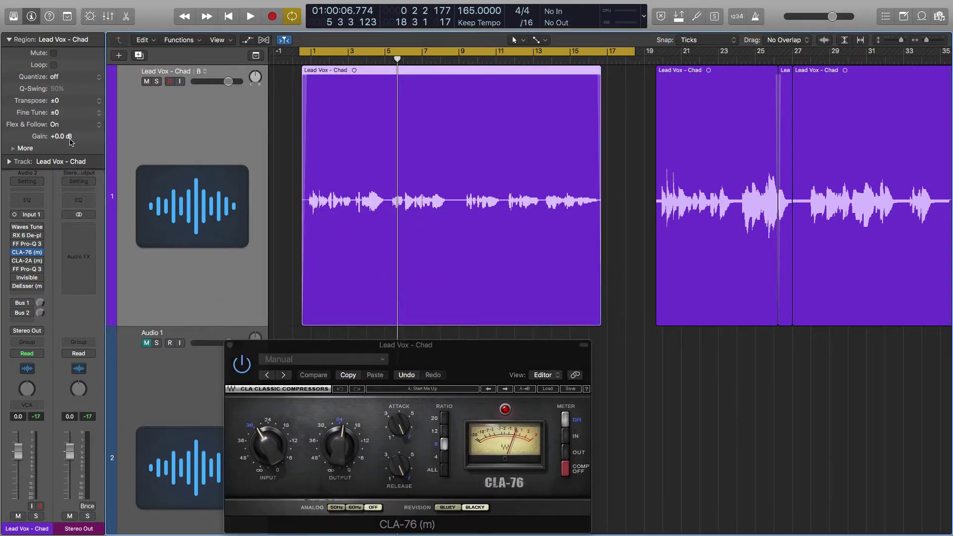
{"action": "left_click_drag", "start_coordinate": [71, 137], "coordinate": [71, 83]}
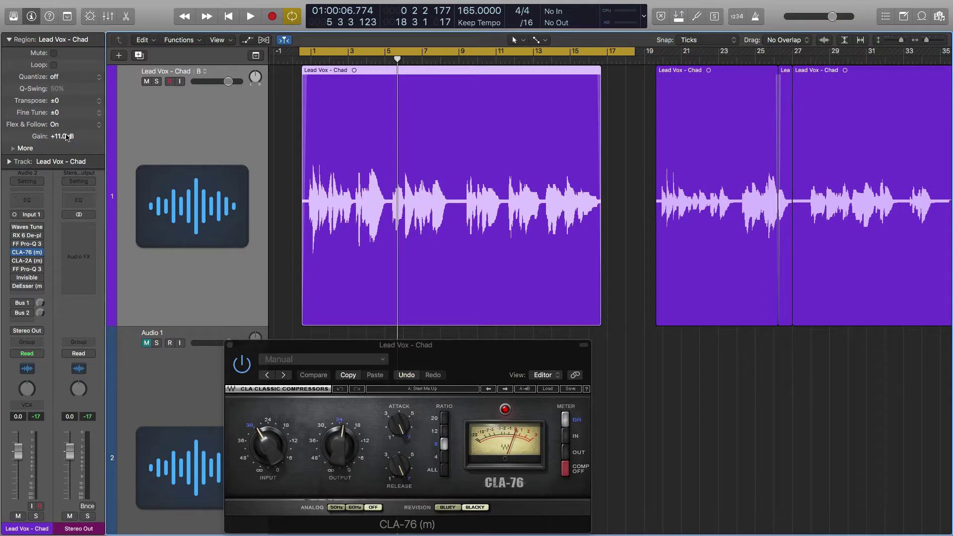
{"action": "left_click_drag", "start_coordinate": [66, 137], "coordinate": [66, 105]}
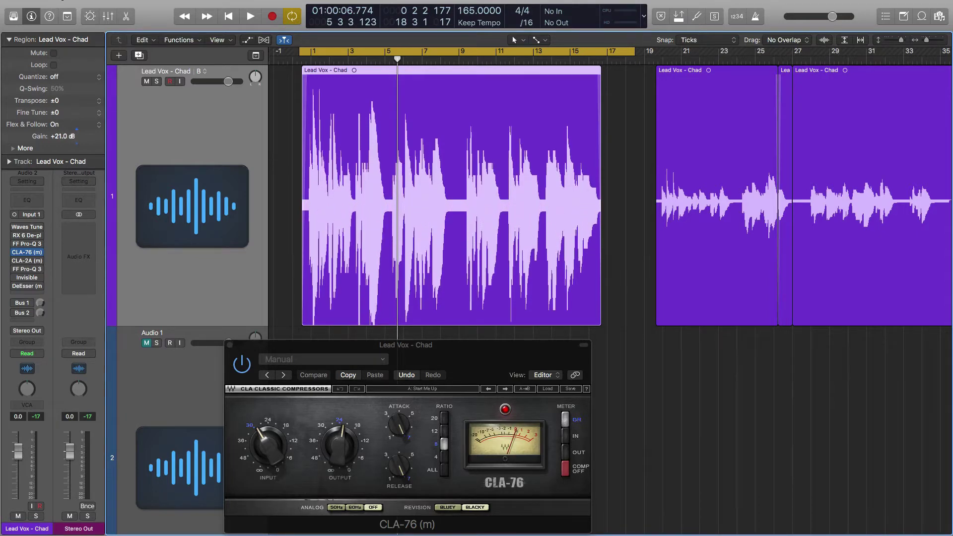
{"action": "mouse_move", "coordinate": [62, 1]}
{"action": "left_mouse_down"}
{"action": "mouse_move", "coordinate": [62, 38]}
{"action": "mouse_move", "coordinate": [62, 4]}
{"action": "left_mouse_up"}
{"action": "left_click_drag", "start_coordinate": [435, 353], "coordinate": [370, 240]}
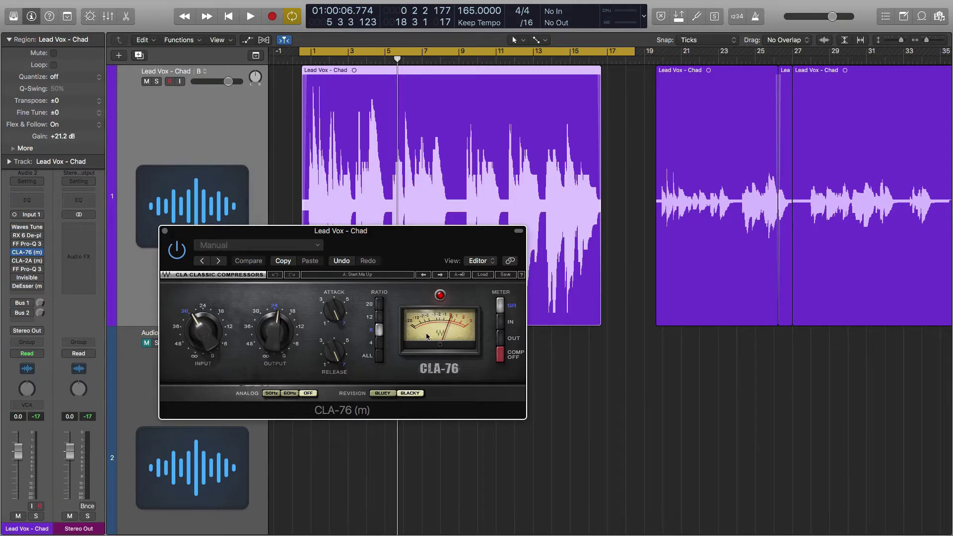
{"action": "left_click_drag", "start_coordinate": [401, 243], "coordinate": [486, 301]}
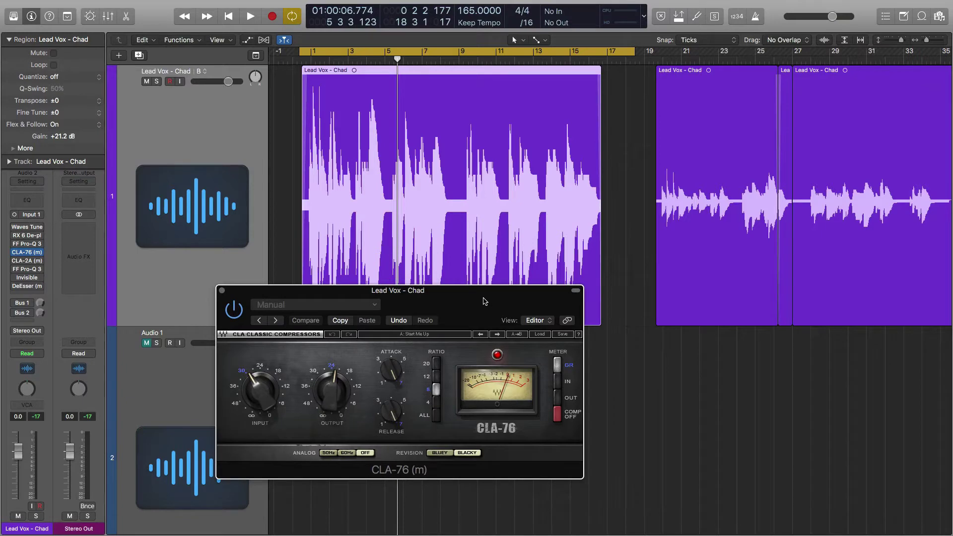
{"action": "key", "text": "space"}
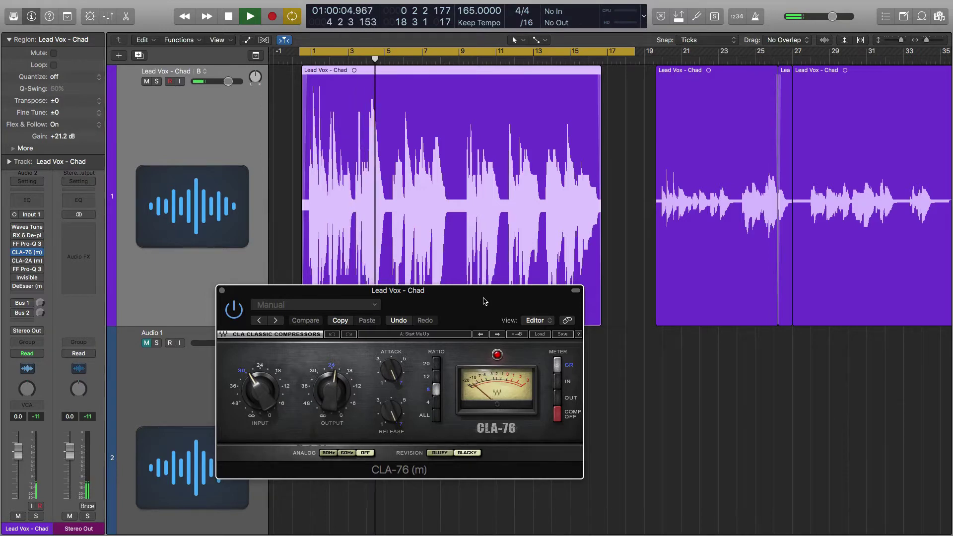
{"action": "key", "text": "space"}
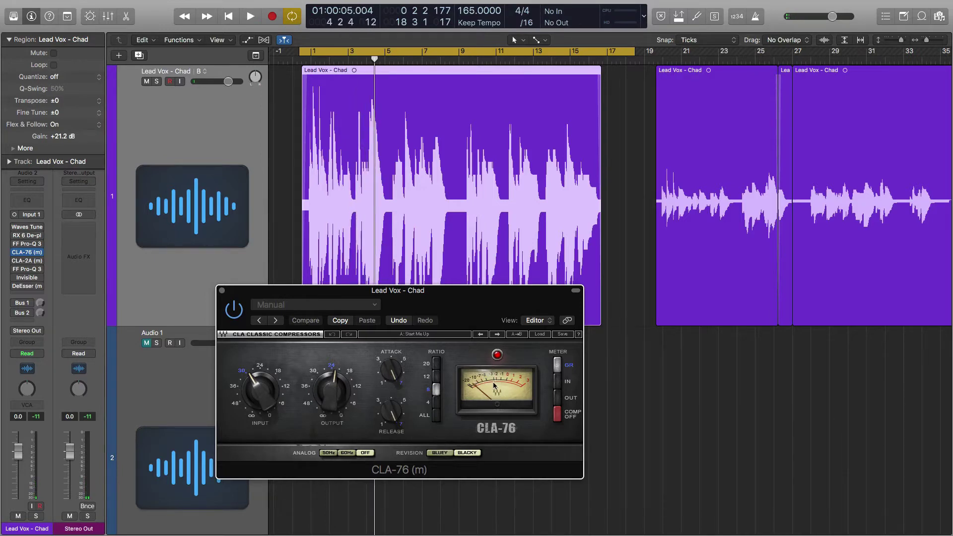
Set the first Lead Vox region's gain to 11 dB and close the CLA-76 compressor window
{"action": "left_click_drag", "start_coordinate": [444, 328], "coordinate": [447, 376]}
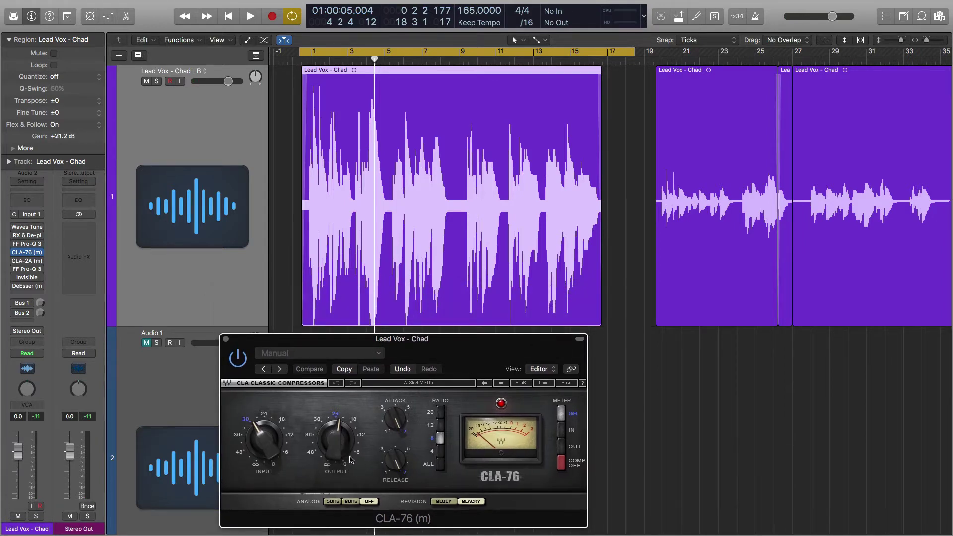
{"action": "left_click_drag", "start_coordinate": [623, 357], "coordinate": [522, 268]}
{"action": "double_click", "coordinate": [81, 135]}
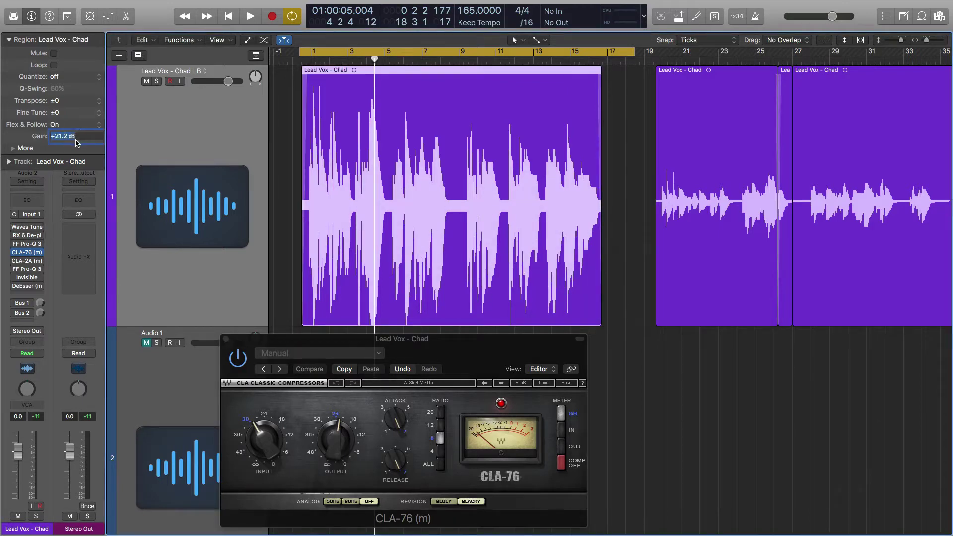
{"action": "type", "text": "11"}
{"action": "key", "text": "Return"}
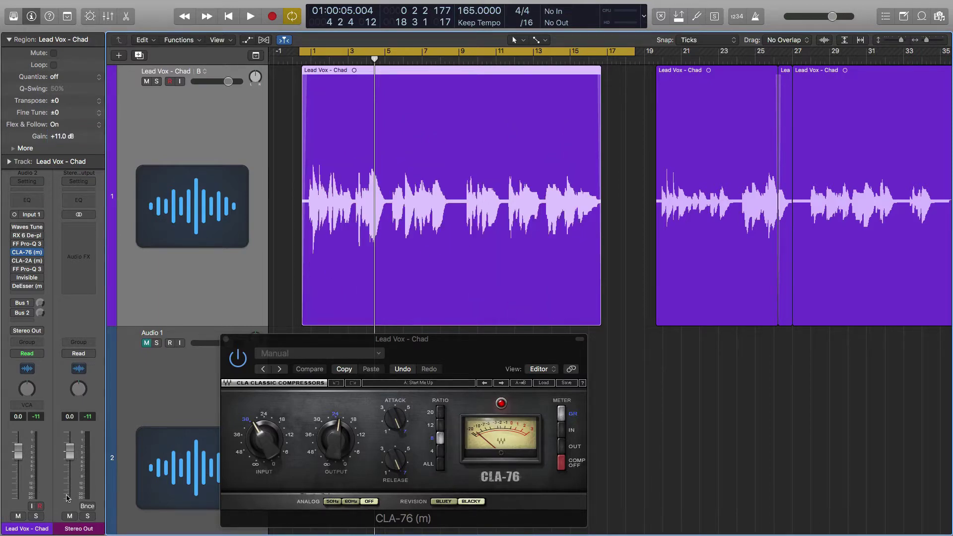
{"action": "left_click_drag", "start_coordinate": [450, 352], "coordinate": [419, 299]}
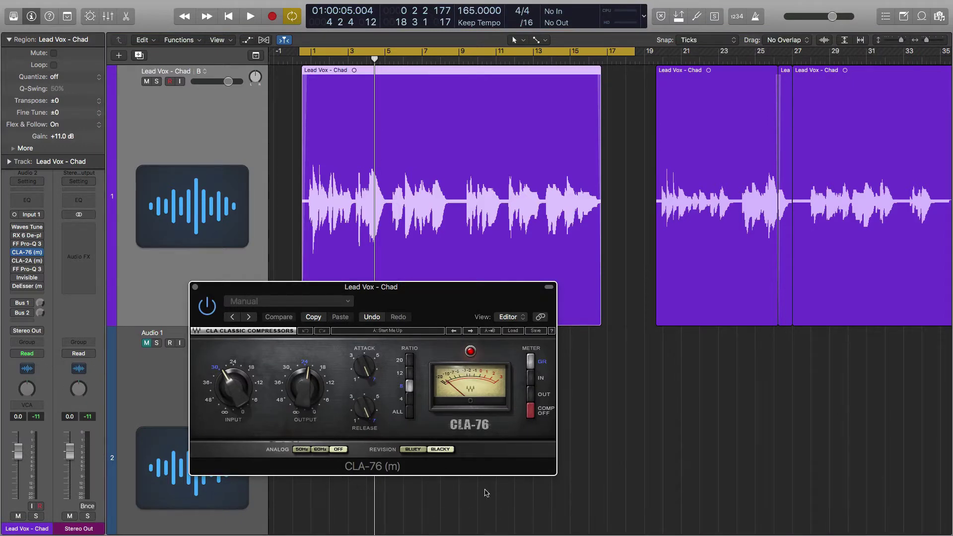
{"action": "left_click", "coordinate": [196, 287]}
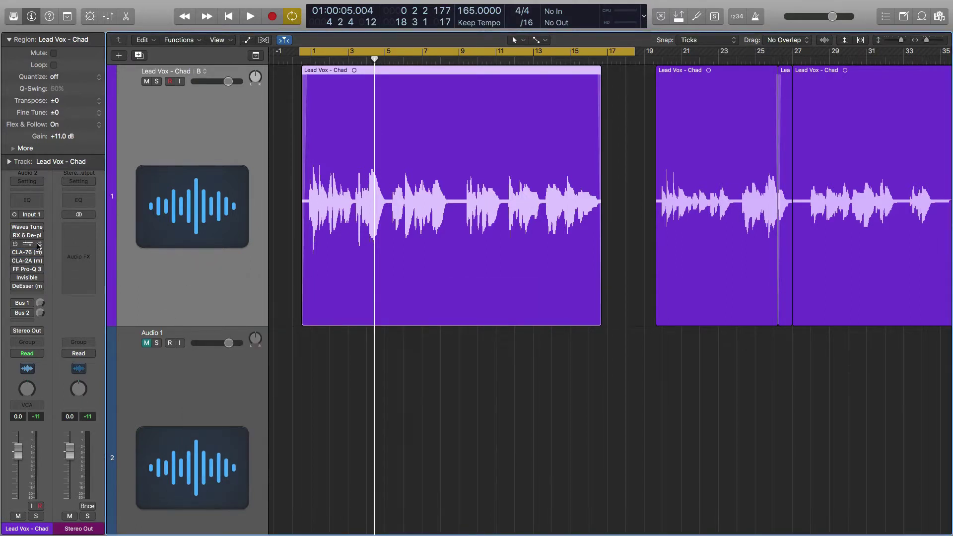
Open the Waves Tune Real-Time plugin on the lead vocal track
{"action": "mouse_move", "coordinate": [12, 228]}
{"action": "left_click", "coordinate": [28, 229]}
{"action": "left_click_drag", "start_coordinate": [589, 198], "coordinate": [563, 175]}
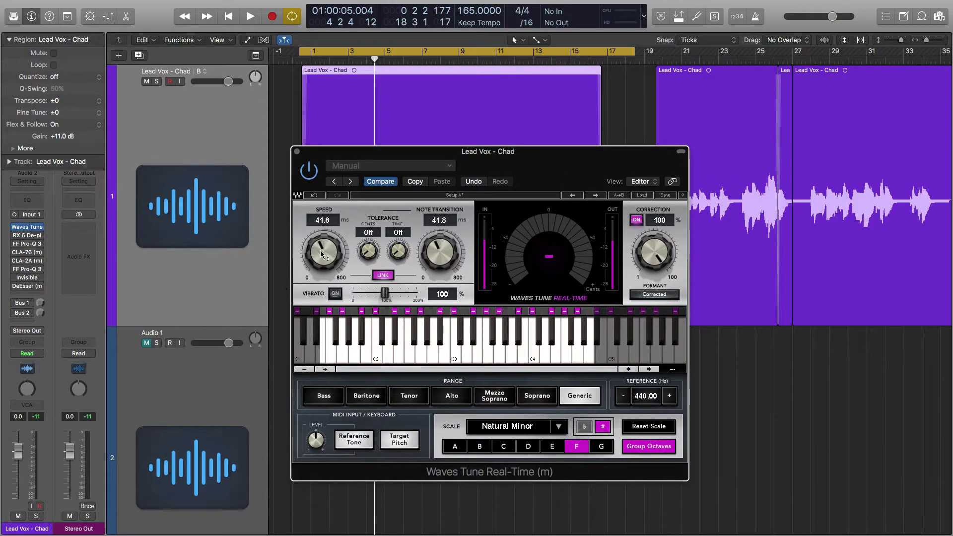
Set the Waves Tune Real-Time speed and linked note transition to 20.0 ms, and audition the vocal
{"action": "left_click_drag", "start_coordinate": [323, 252], "coordinate": [323, 273]}
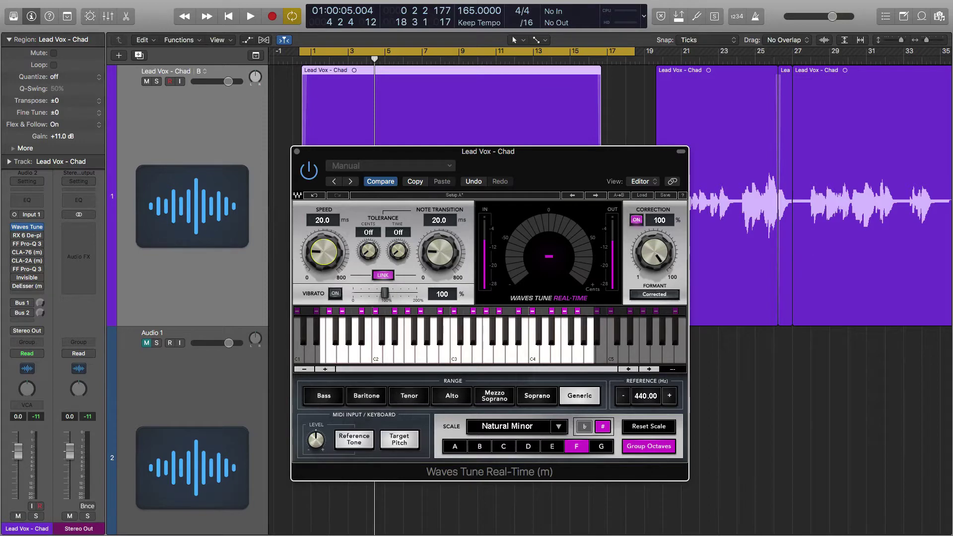
{"action": "left_click_drag", "start_coordinate": [504, 157], "coordinate": [548, 204]}
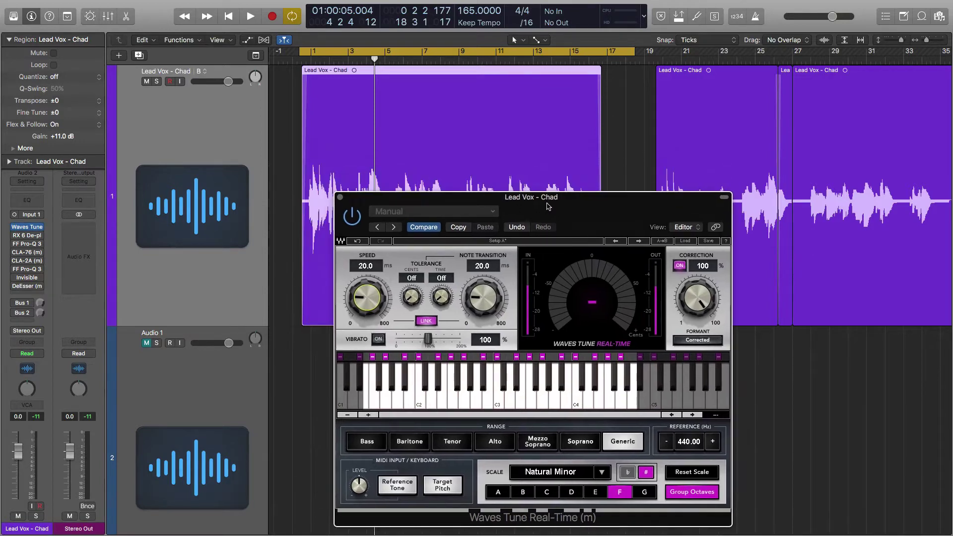
{"action": "key", "text": "space"}
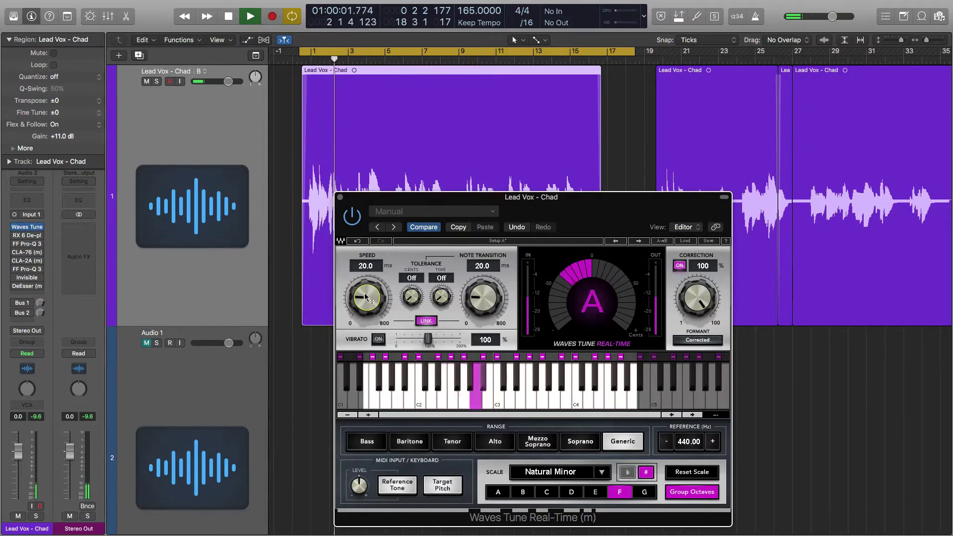
{"action": "key", "text": "space"}
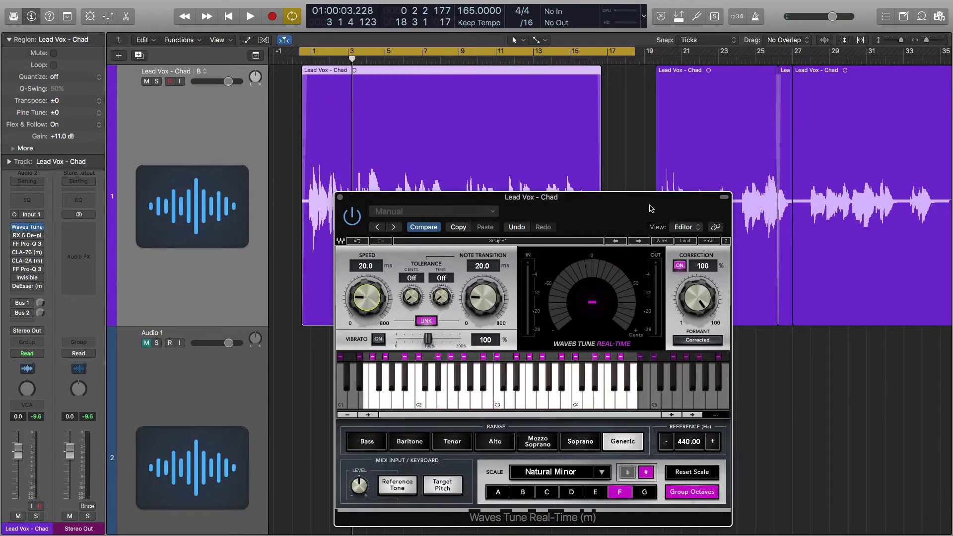
Set the Waves Tune Real-Time speed and linked note transition to 45.6 ms
{"action": "left_click_drag", "start_coordinate": [573, 201], "coordinate": [687, 247]}
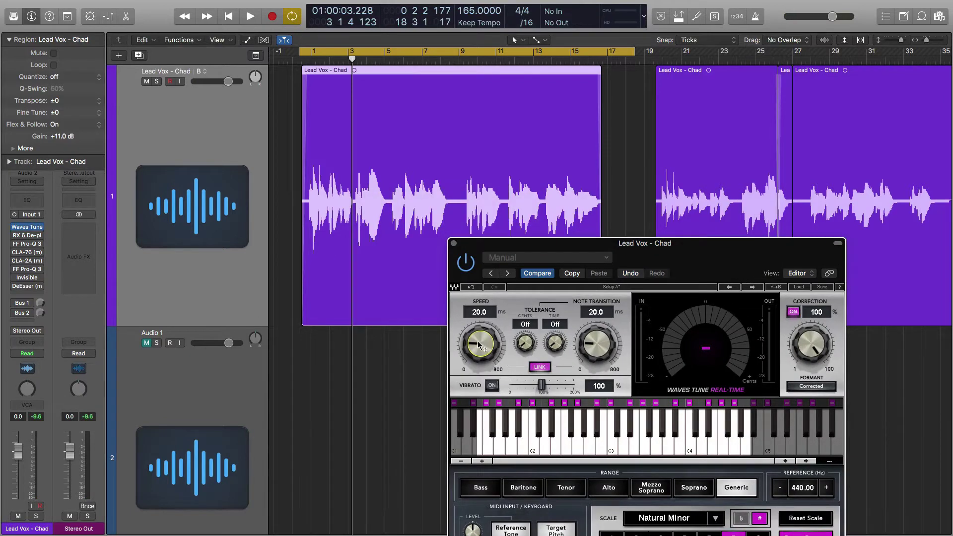
{"action": "left_click_drag", "start_coordinate": [481, 343], "coordinate": [481, 324]}
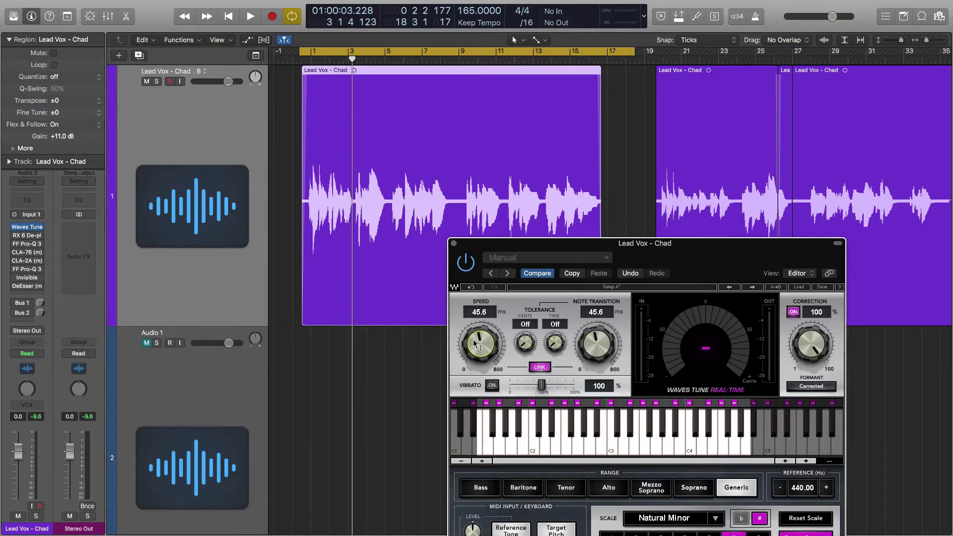
Play back the lead vocal to audition the pitch correction
{"action": "key", "text": "space"}
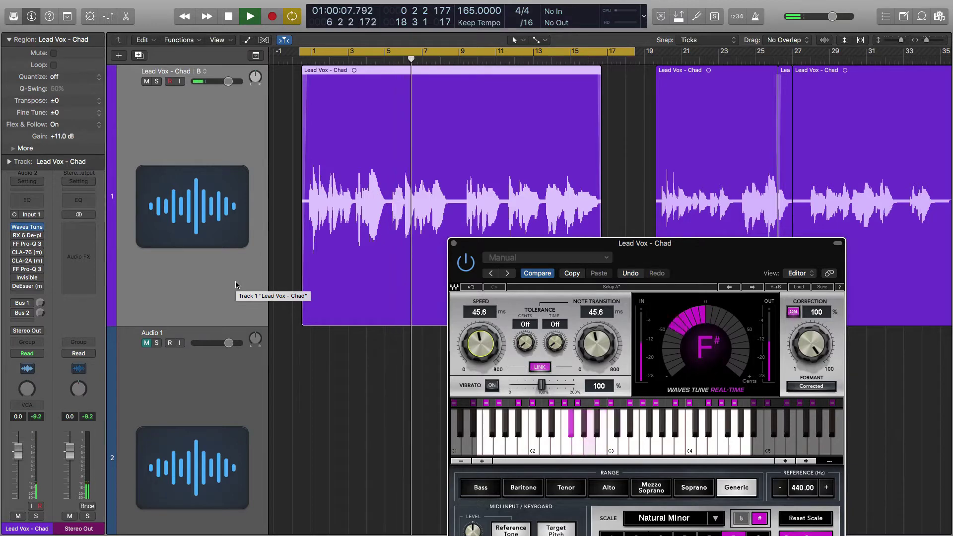
{"action": "key", "text": "space"}
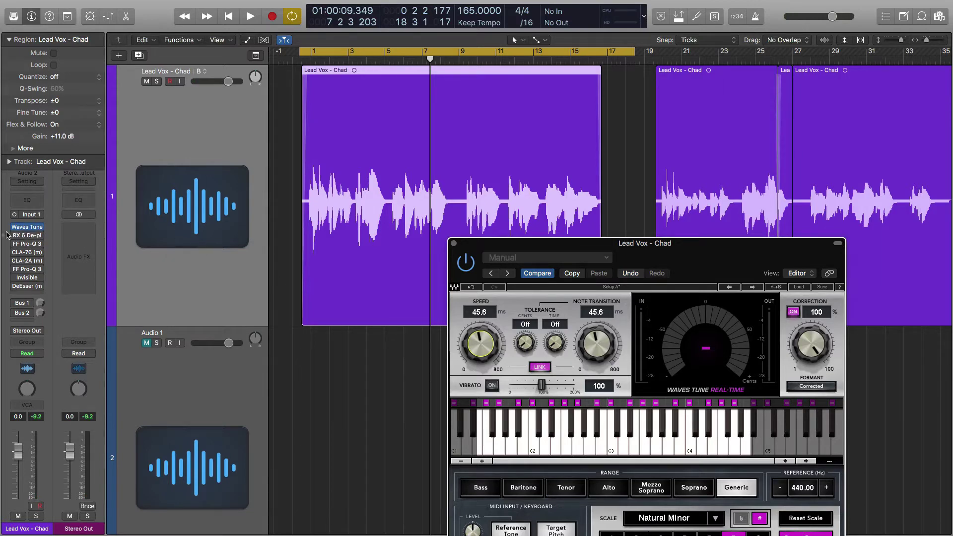
Enable the RX 6 De-plosive plugin on the lead vocal, review its settings, and close both open plugin windows
{"action": "left_click", "coordinate": [27, 236]}
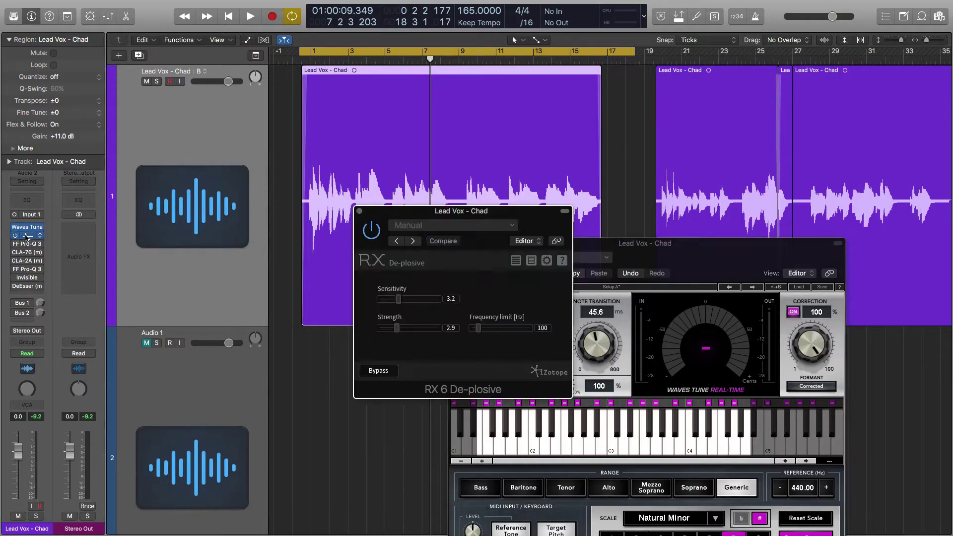
{"action": "left_click_drag", "start_coordinate": [382, 220], "coordinate": [211, 192]}
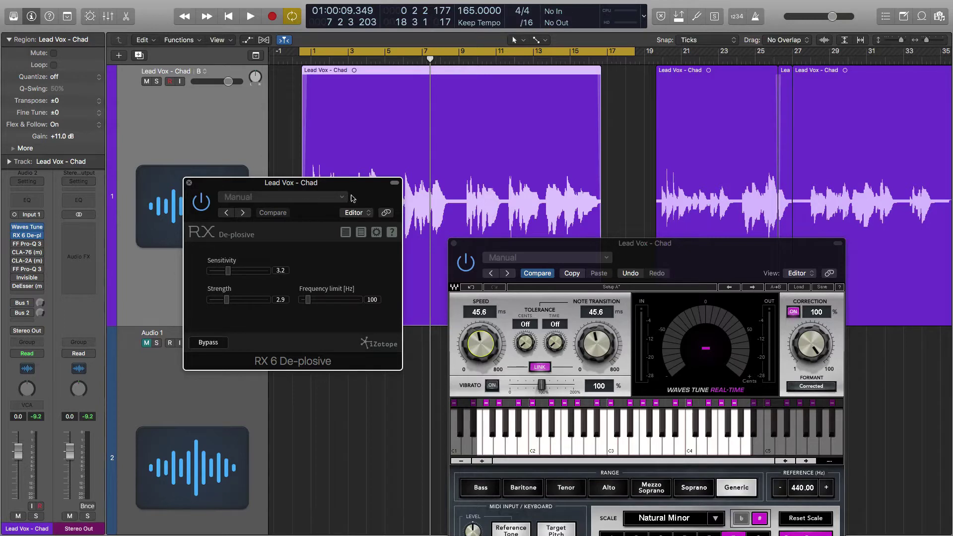
{"action": "left_click", "coordinate": [454, 244]}
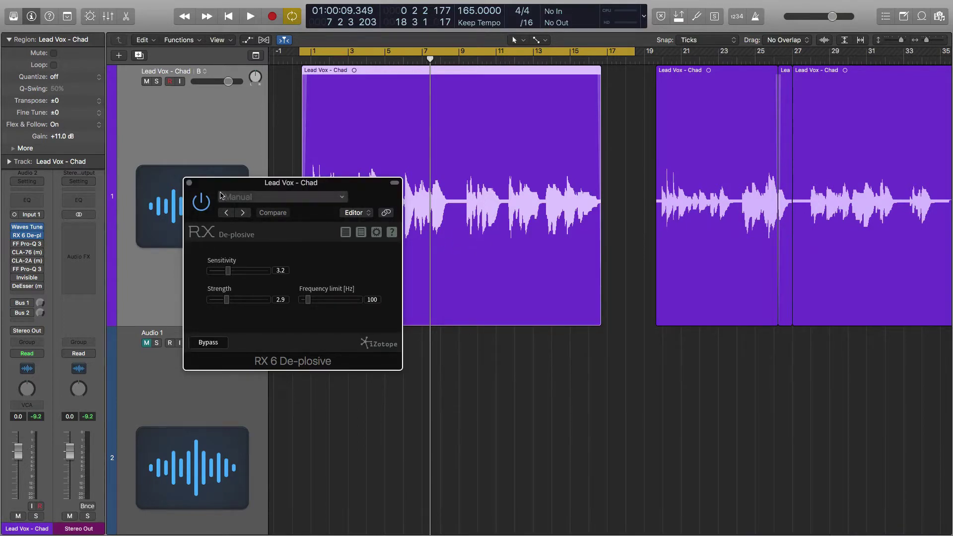
{"action": "left_click_drag", "start_coordinate": [228, 199], "coordinate": [353, 247]}
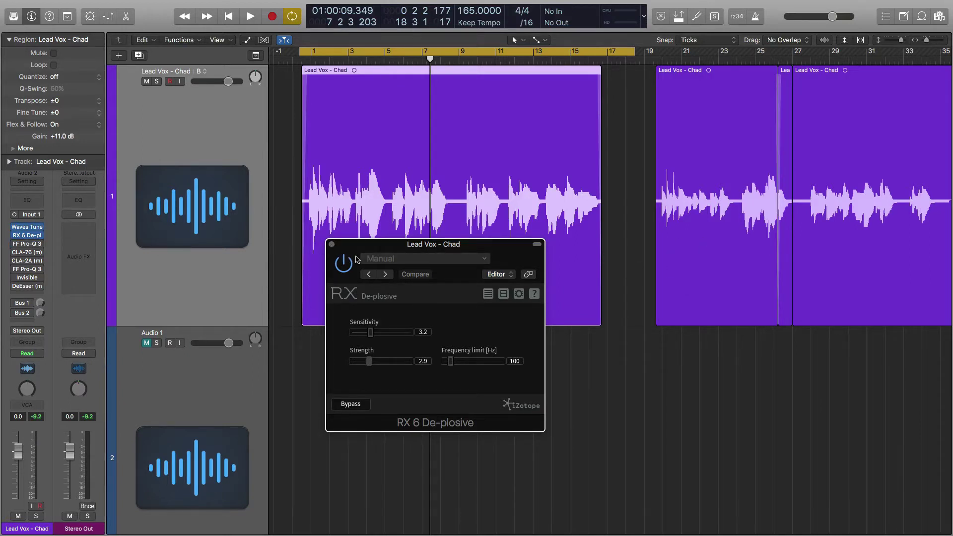
{"action": "left_click", "coordinate": [332, 244]}
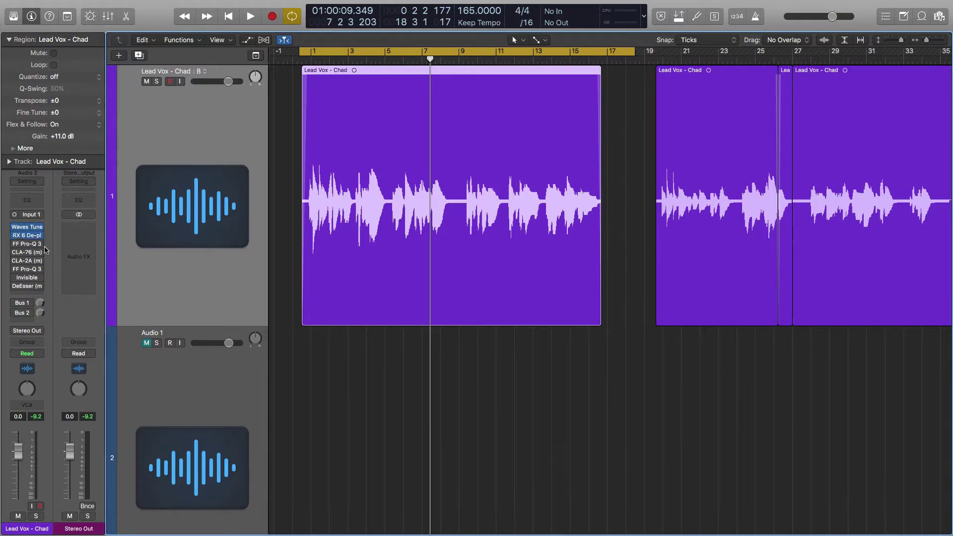
Enable and open the first FF Pro-Q 3 equalizer on the lead vocal, placing its window so the graph is in view
{"action": "left_click", "coordinate": [25, 244]}
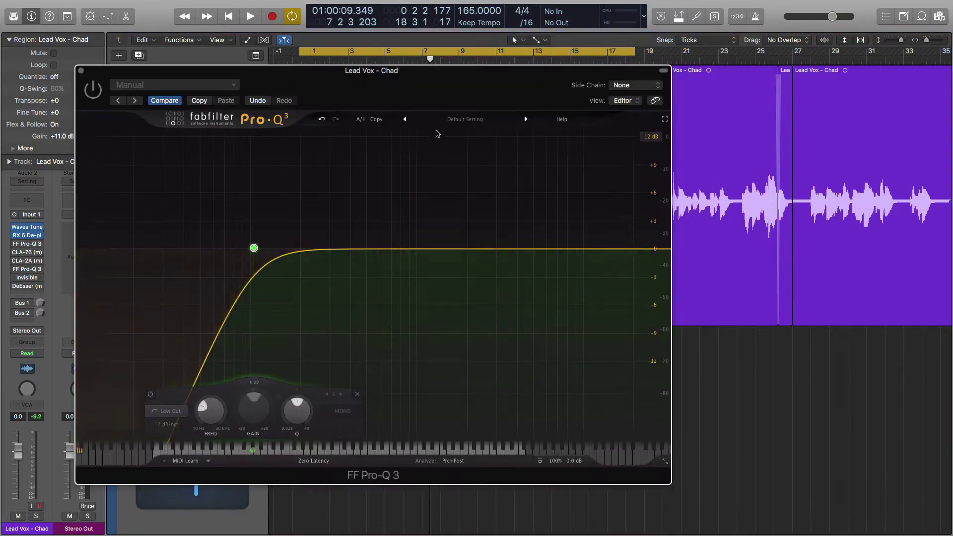
{"action": "left_click_drag", "start_coordinate": [445, 88], "coordinate": [655, 106]}
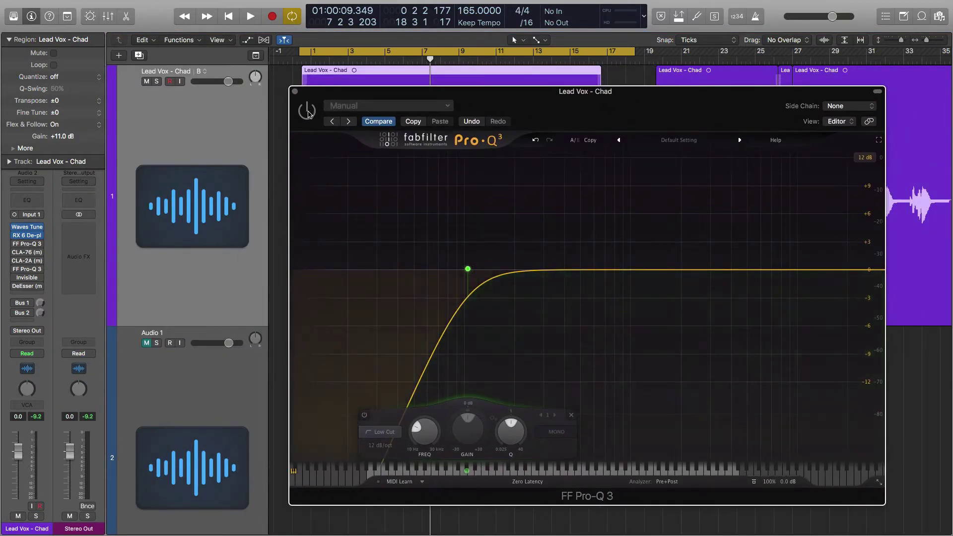
{"action": "left_click_drag", "start_coordinate": [311, 98], "coordinate": [288, 118]}
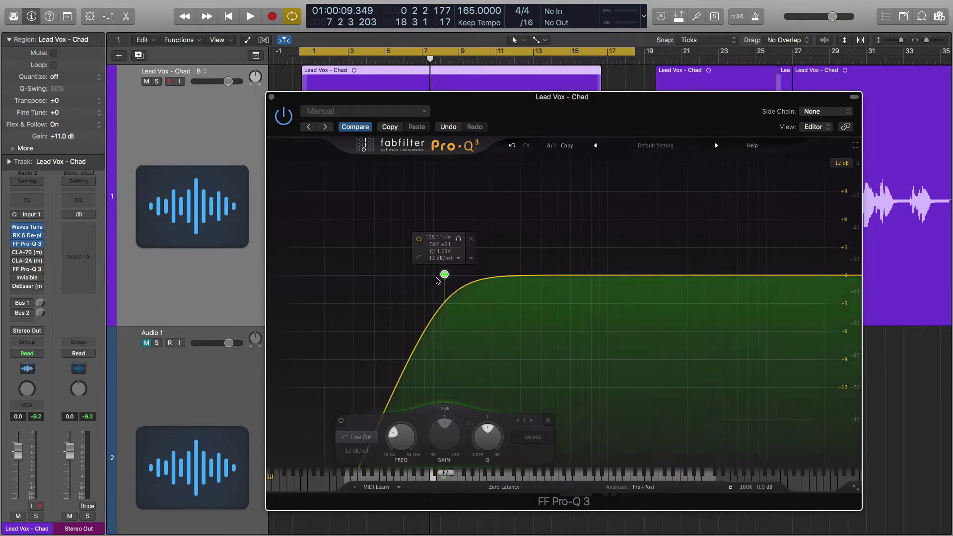
{"action": "left_click_drag", "start_coordinate": [590, 127], "coordinate": [444, 155]}
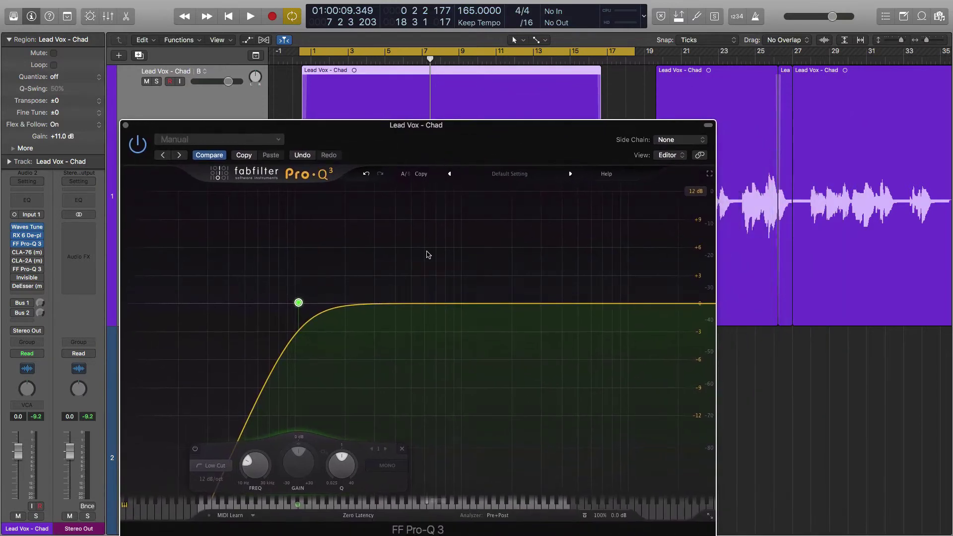
Try a bell band at about 219 Hz with +0.56 dB gain in Pro-Q 3, soloing the band during playback
{"action": "key", "text": "space"}
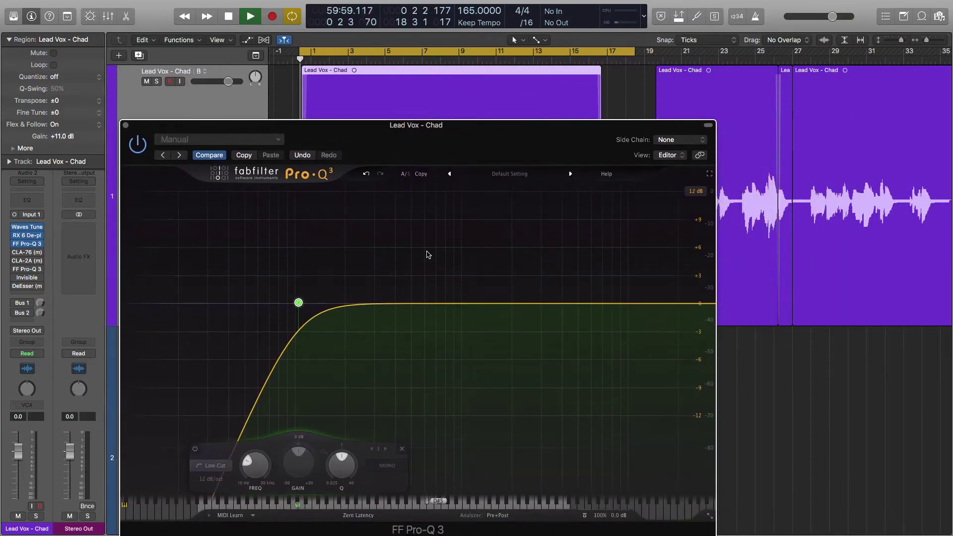
{"action": "left_click", "coordinate": [359, 298]}
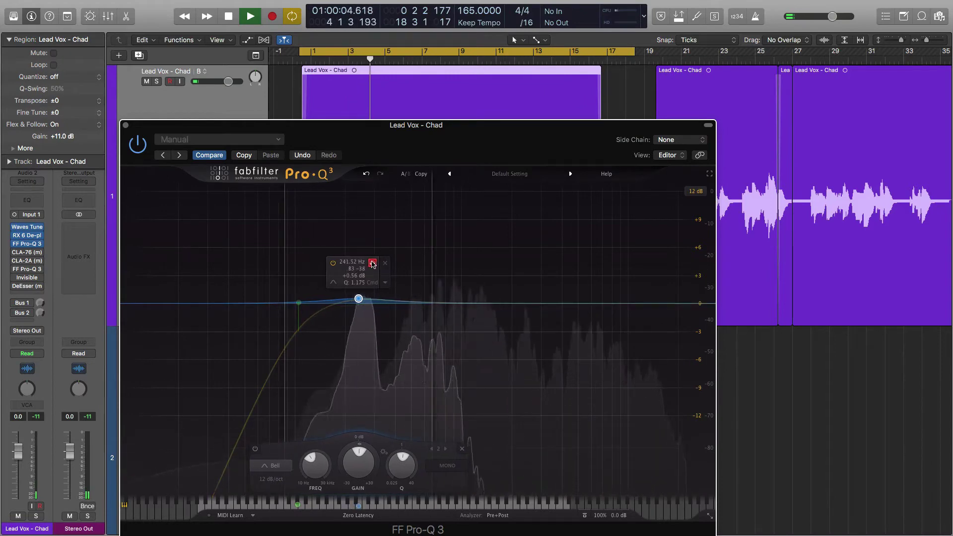
{"action": "key", "text": "space"}
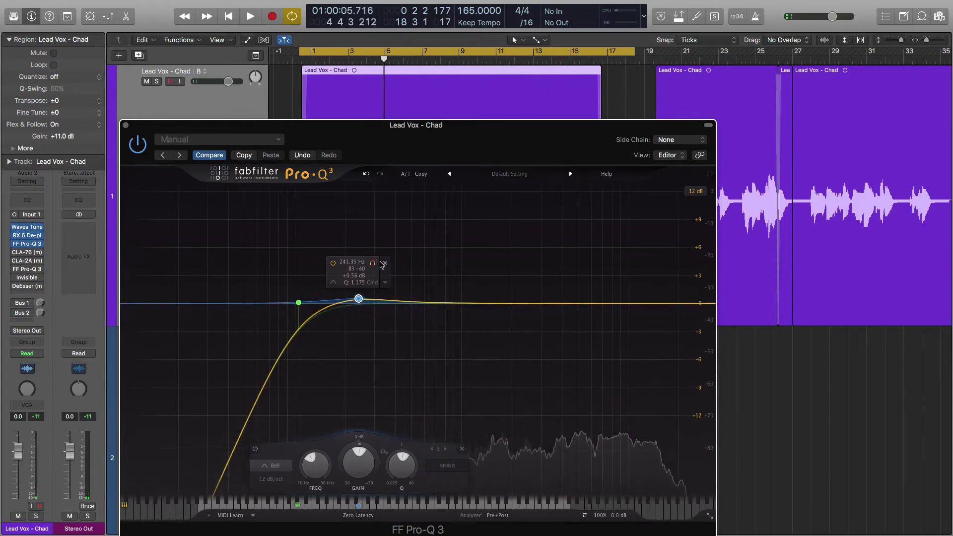
{"action": "left_click_drag", "start_coordinate": [374, 264], "coordinate": [366, 264]}
{"action": "left_click", "coordinate": [375, 319]}
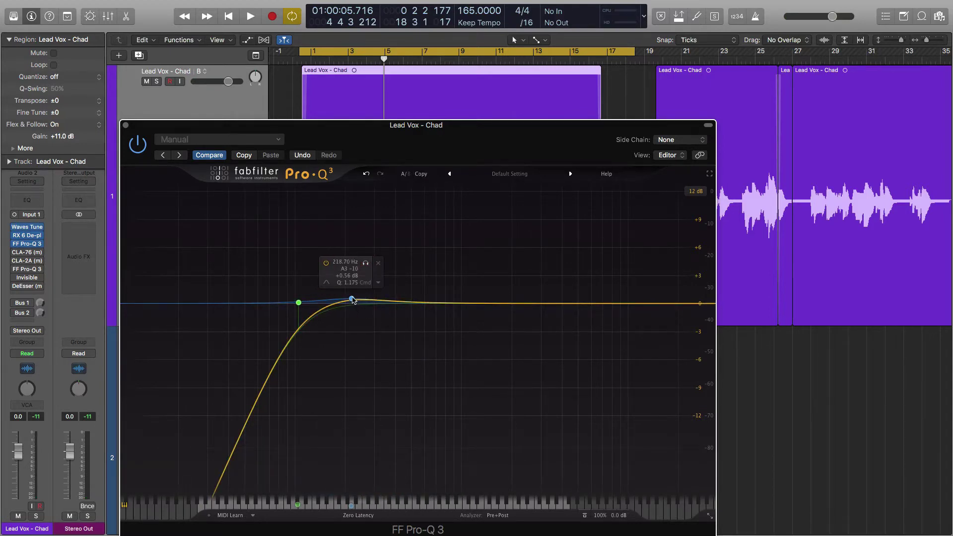
Set the Pro-Q 3 low-cut frequency to about 90 Hz, soloing the band during playback to find the cutoff
{"action": "left_click_drag", "start_coordinate": [299, 303], "coordinate": [280, 304]}
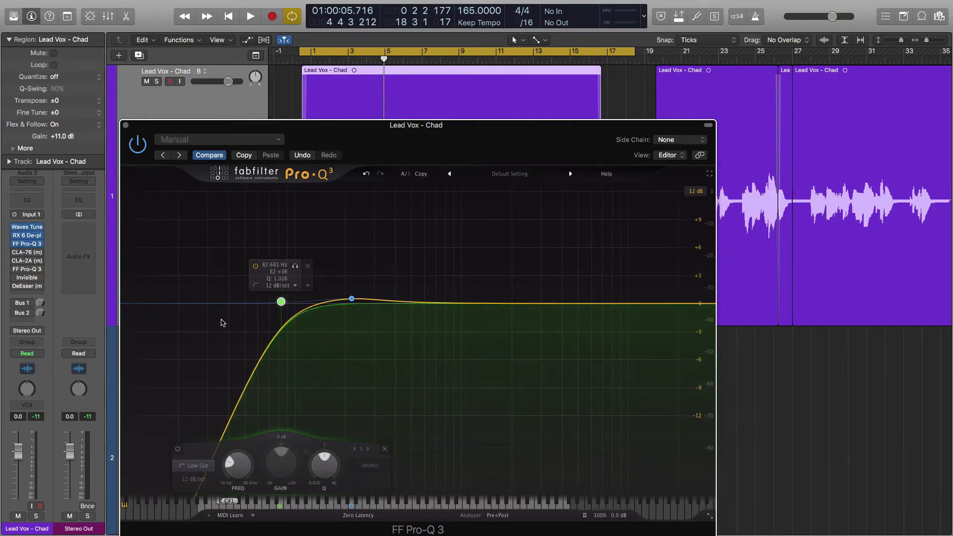
{"action": "key", "text": "space"}
{"action": "left_click", "coordinate": [295, 266]}
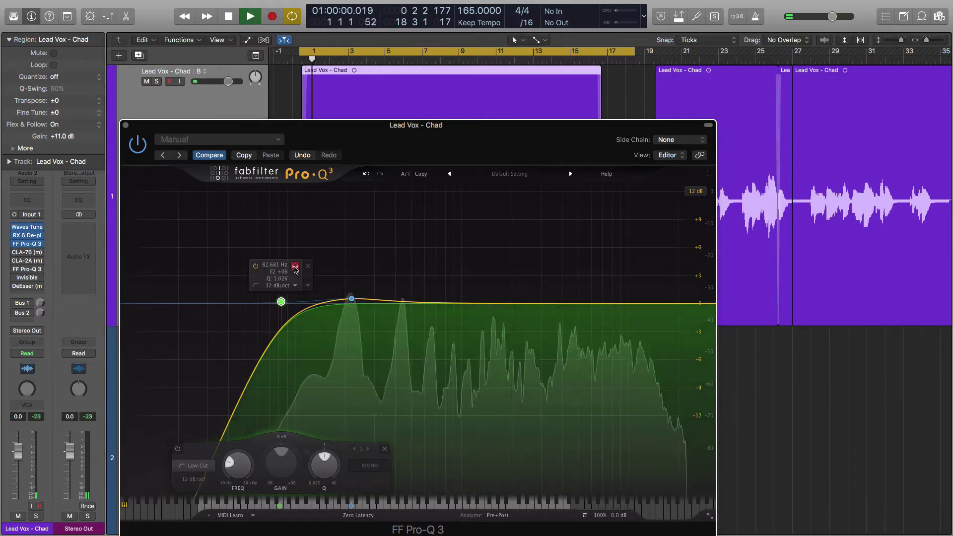
{"action": "mouse_move", "coordinate": [295, 268]}
{"action": "left_mouse_down"}
{"action": "mouse_move", "coordinate": [267, 268]}
{"action": "mouse_move", "coordinate": [302, 266]}
{"action": "left_mouse_up"}
{"action": "key", "text": "space"}
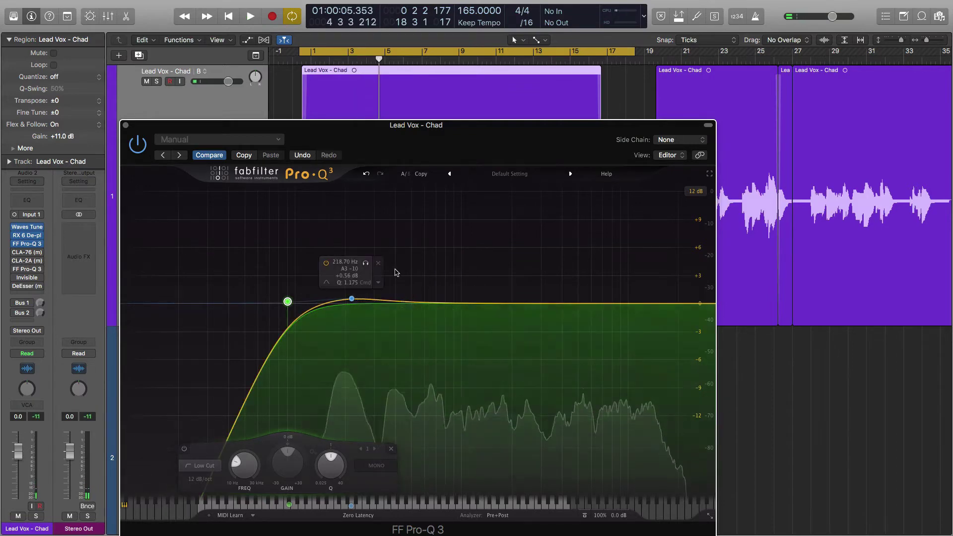
Delete the bell band near 219 Hz and close the Pro-Q 3 window
{"action": "left_click", "coordinate": [351, 298]}
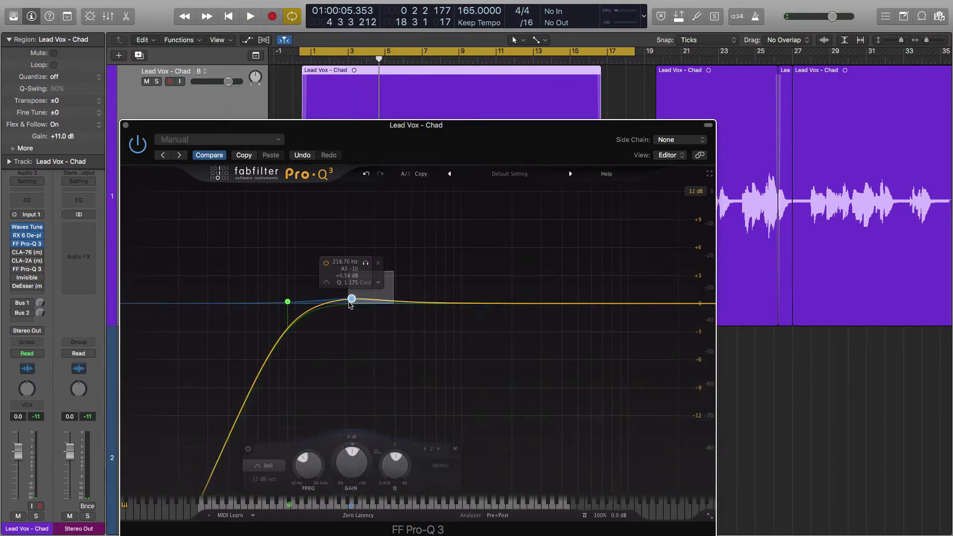
{"action": "left_click", "coordinate": [456, 449]}
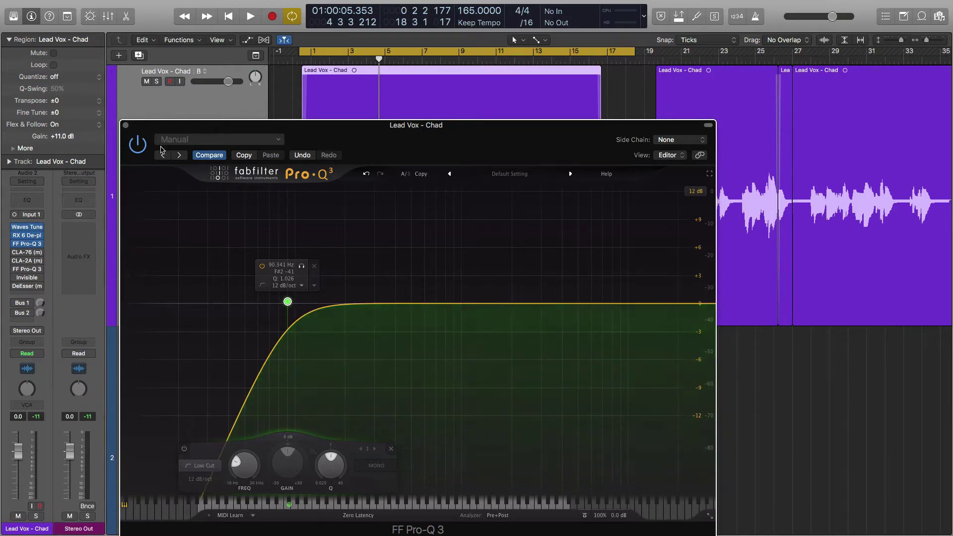
{"action": "left_click", "coordinate": [126, 126]}
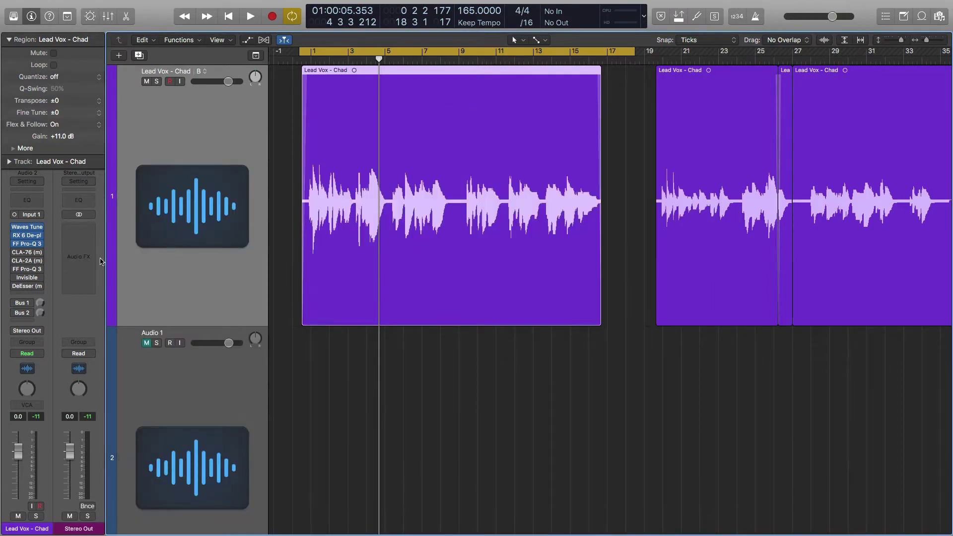
{"action": "left_click", "coordinate": [28, 244]}
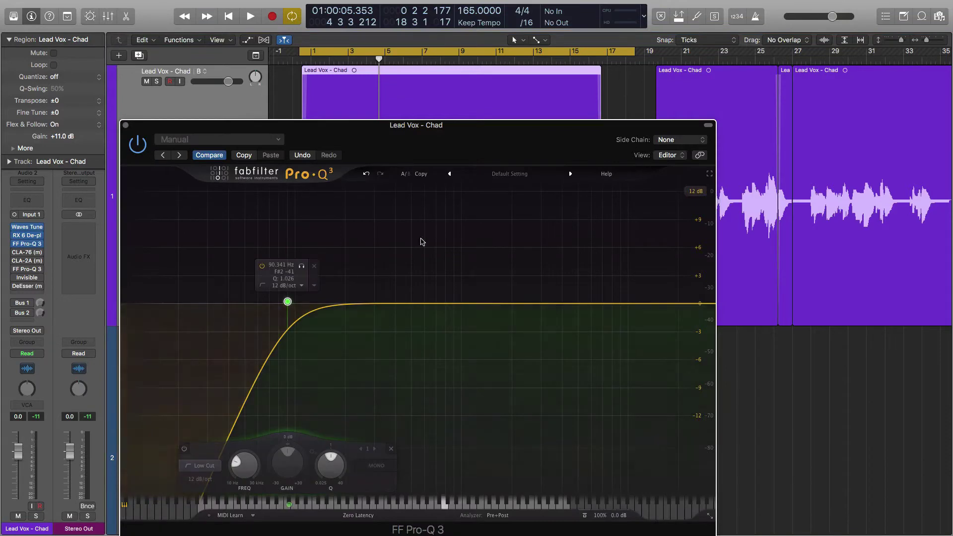
{"action": "left_click", "coordinate": [125, 125]}
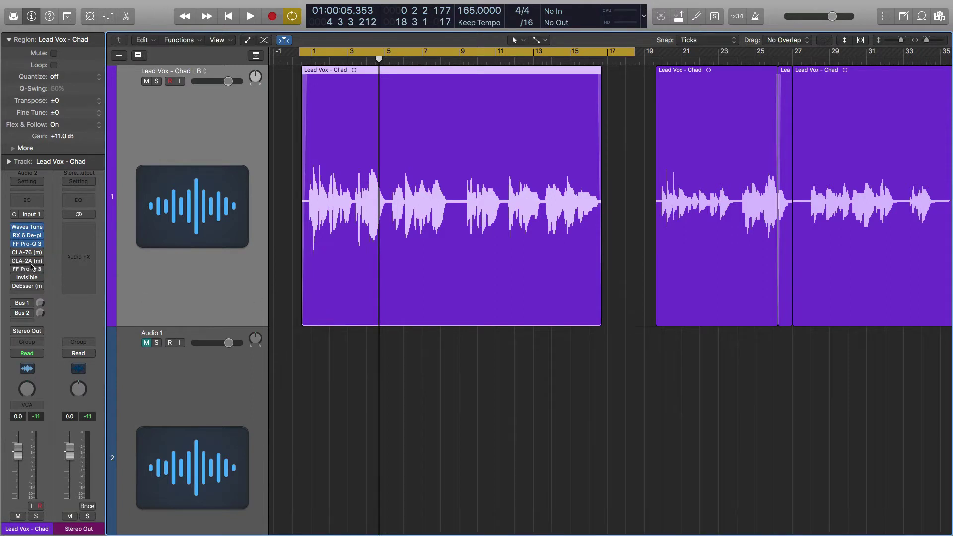
{"action": "scroll", "coordinate": [312, 329], "scroll_direction": "right", "scroll_amount": 2}
{"action": "scroll", "coordinate": [346, 318], "scroll_direction": "left", "scroll_amount": 3}
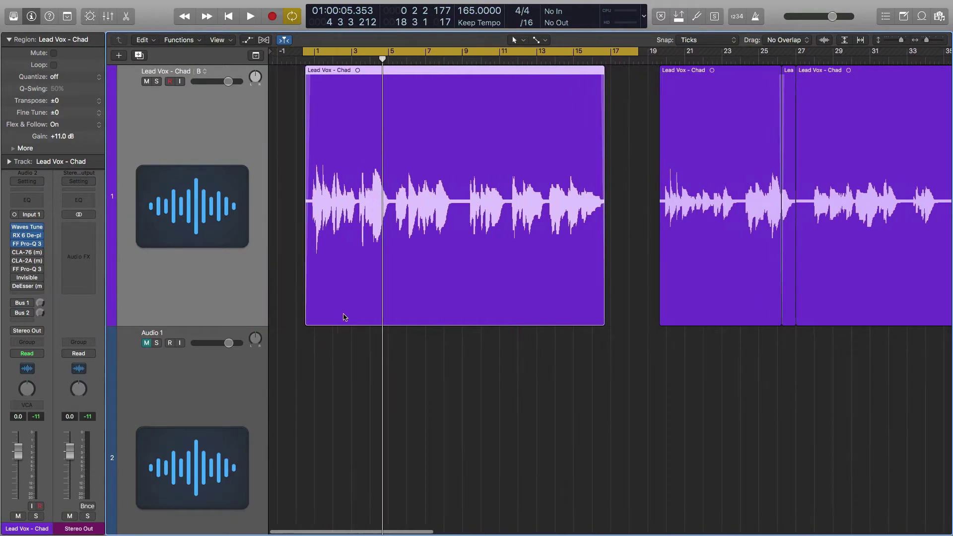
{"action": "scroll", "coordinate": [515, 254], "scroll_direction": "right", "scroll_amount": 3}
{"action": "scroll", "coordinate": [477, 240], "scroll_direction": "left", "scroll_amount": 2}
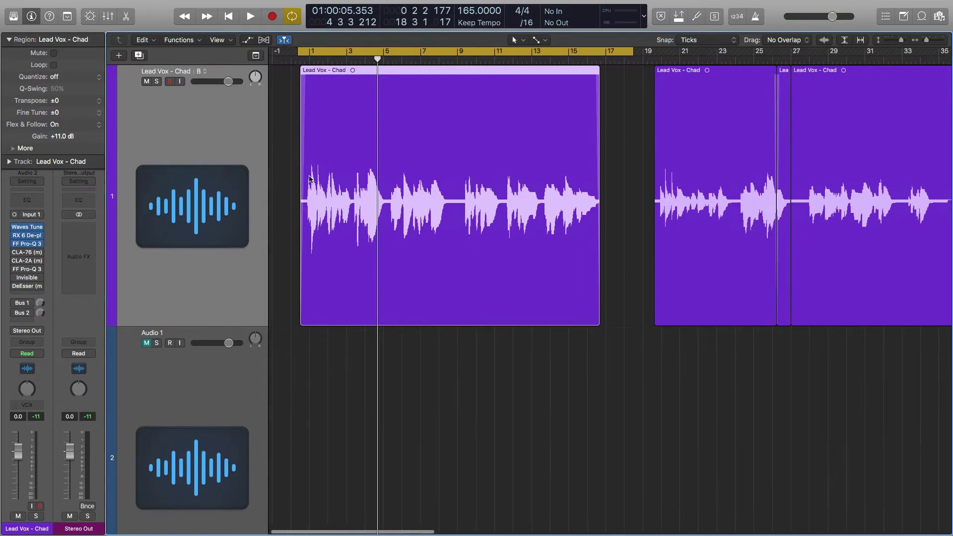
{"action": "scroll", "coordinate": [309, 180], "scroll_direction": "left", "scroll_amount": 1}
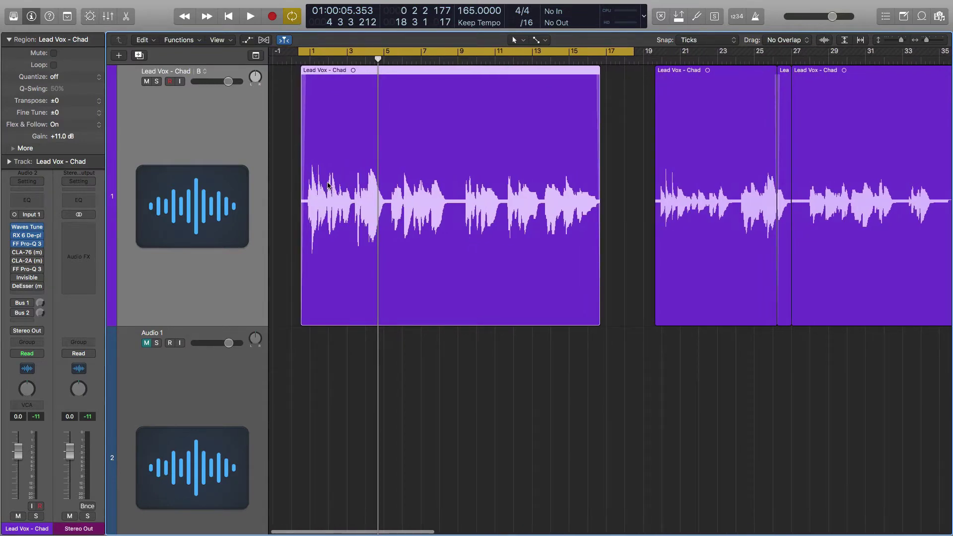
{"action": "scroll", "coordinate": [356, 184], "scroll_direction": "down", "scroll_amount": 1}
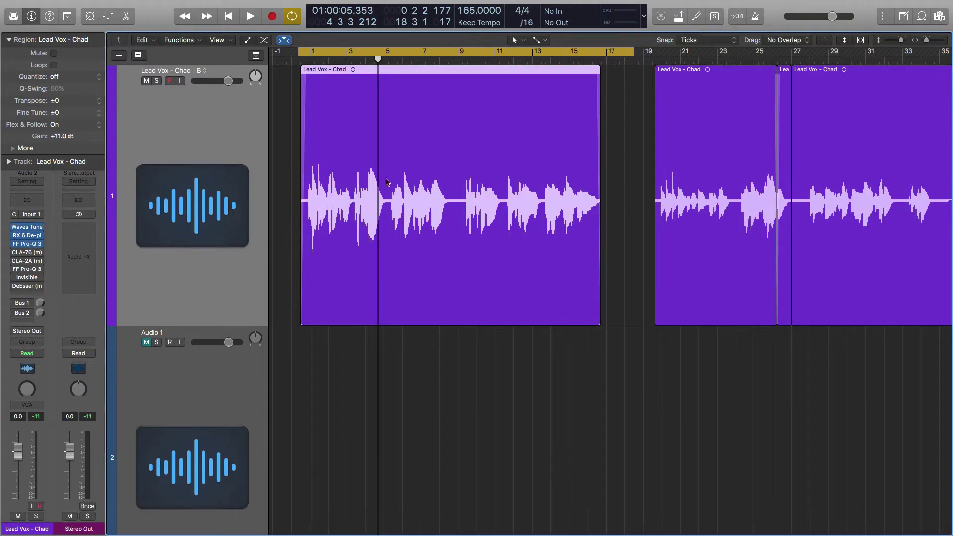
{"action": "scroll", "coordinate": [382, 183], "scroll_direction": "left", "scroll_amount": 1}
Enable and open the CLA-76 compressor on the lead vocal, and audition the vocal while watching its gain reduction
{"action": "mouse_move", "coordinate": [17, 256]}
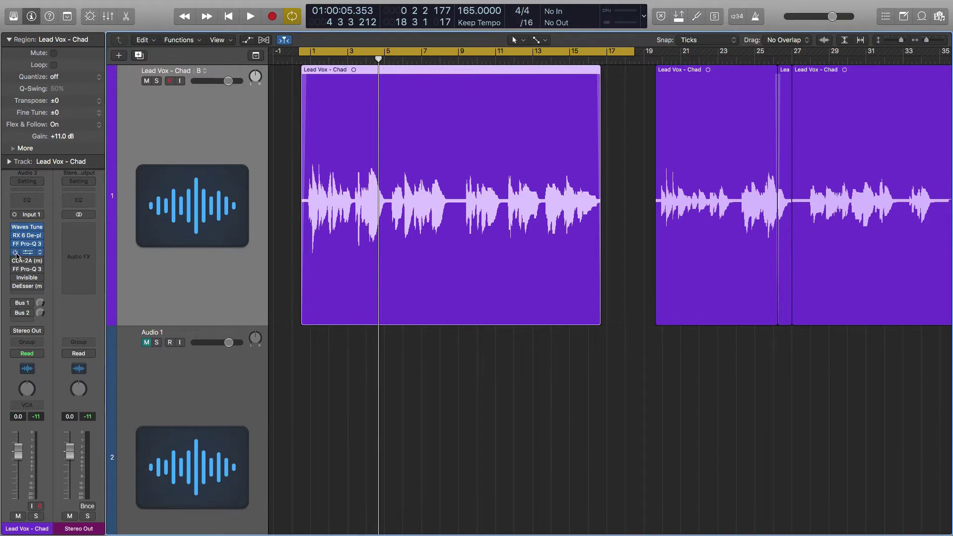
{"action": "left_click", "coordinate": [26, 253]}
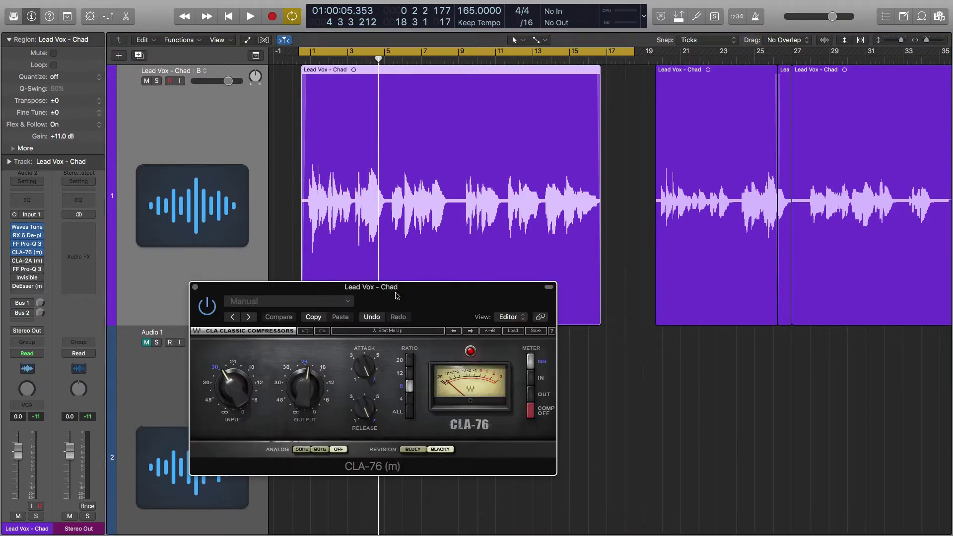
{"action": "left_click_drag", "start_coordinate": [396, 297], "coordinate": [424, 286]}
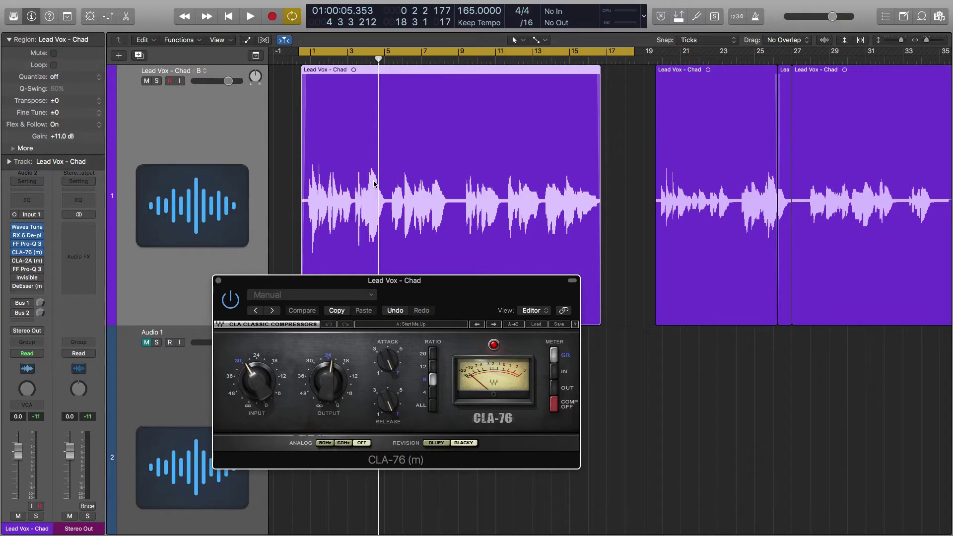
{"action": "key", "text": "space"}
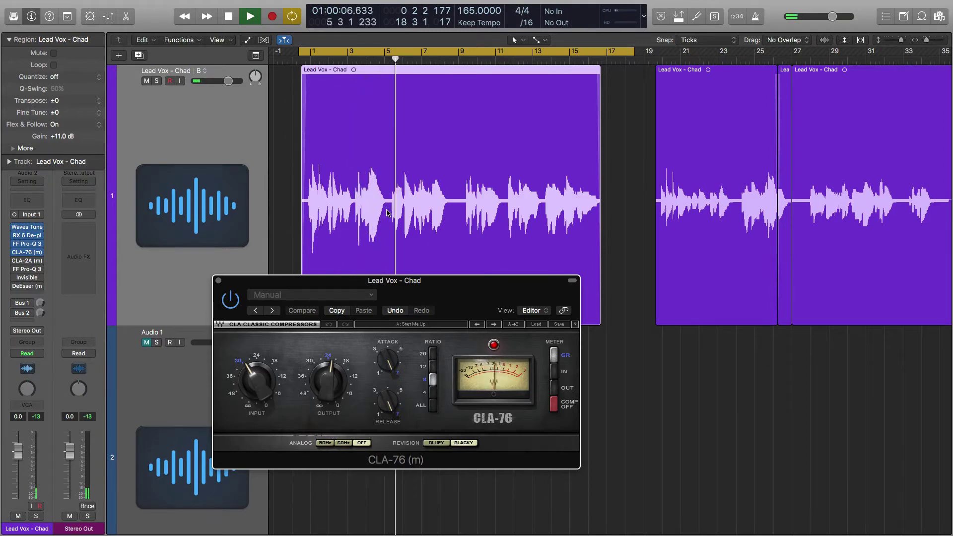
{"action": "key", "text": "space"}
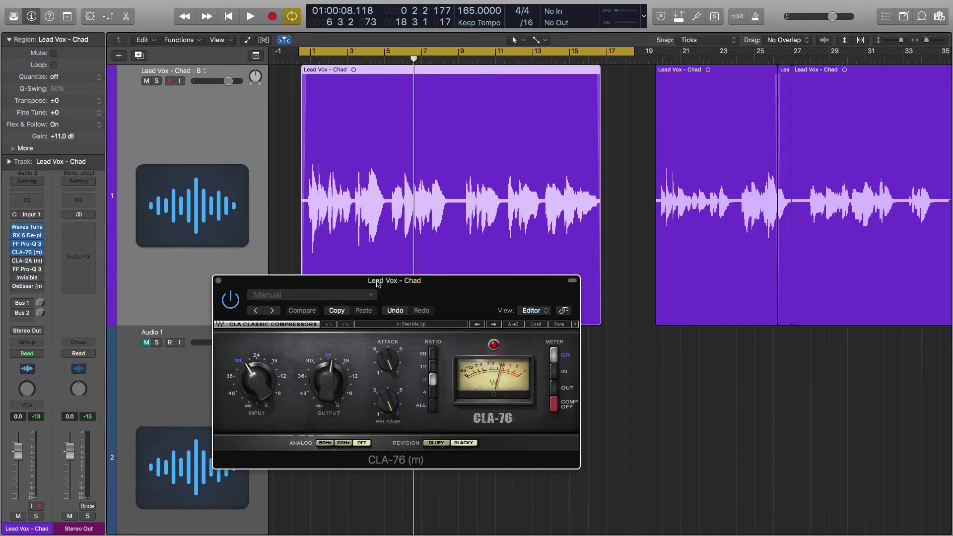
Fine-tune the CLA-76 attack and release knobs, keeping the plugin window clear of the channel strip
{"action": "left_click_drag", "start_coordinate": [397, 282], "coordinate": [320, 130]}
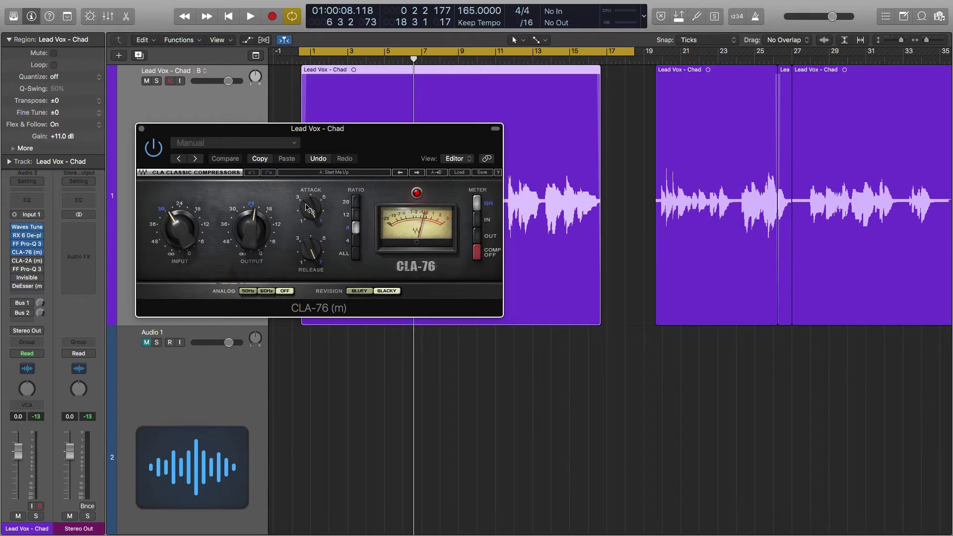
{"action": "left_click_drag", "start_coordinate": [308, 208], "coordinate": [307, 203]}
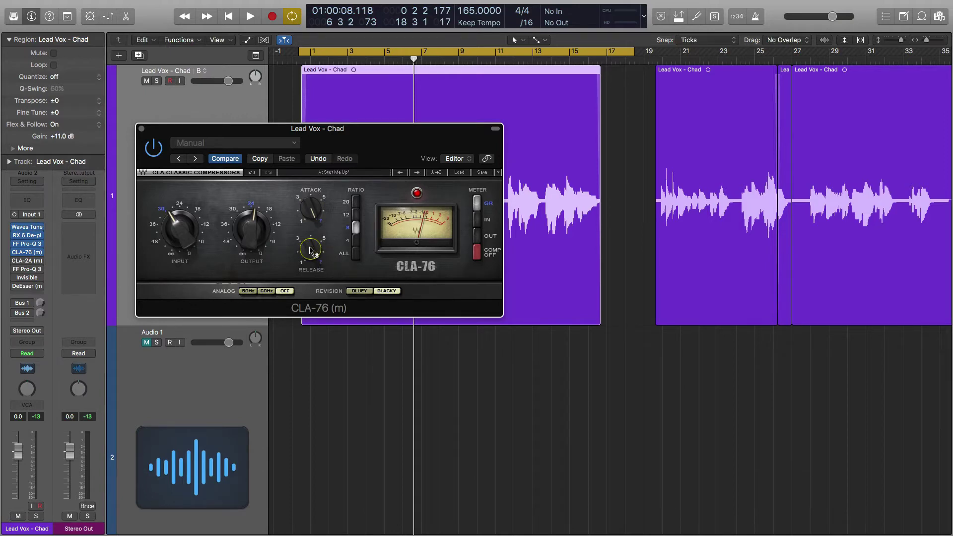
{"action": "left_click_drag", "start_coordinate": [352, 140], "coordinate": [509, 243]}
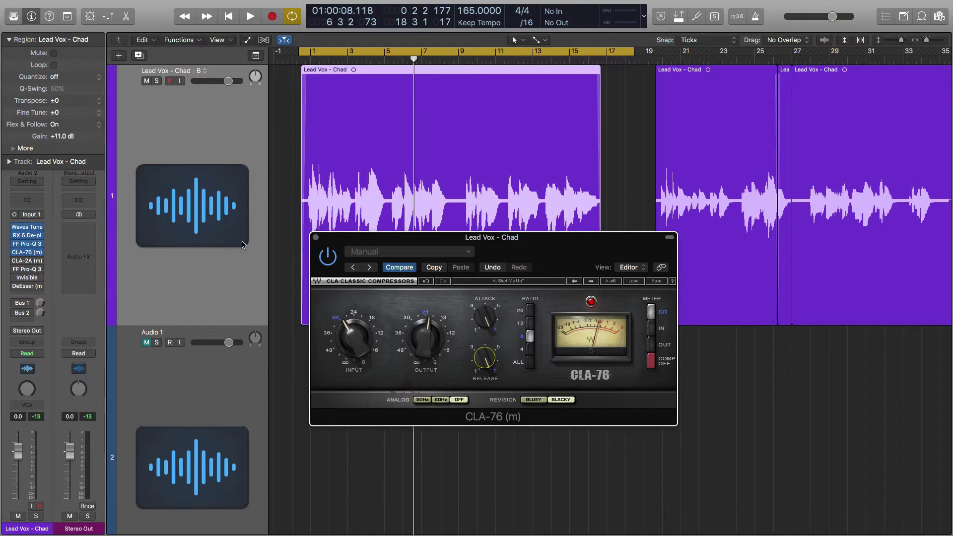
Enable and open the CLA-2A compressor on the lead vocal in place of the CLA-76 window, and audition the vocal through it
{"action": "left_click", "coordinate": [316, 238]}
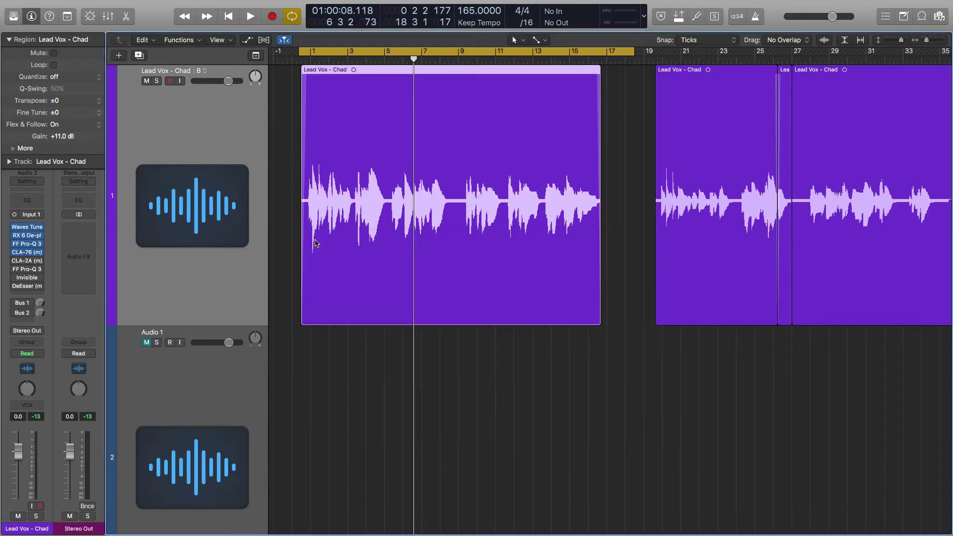
{"action": "left_click", "coordinate": [28, 264]}
{"action": "left_click_drag", "start_coordinate": [194, 30], "coordinate": [347, 184]}
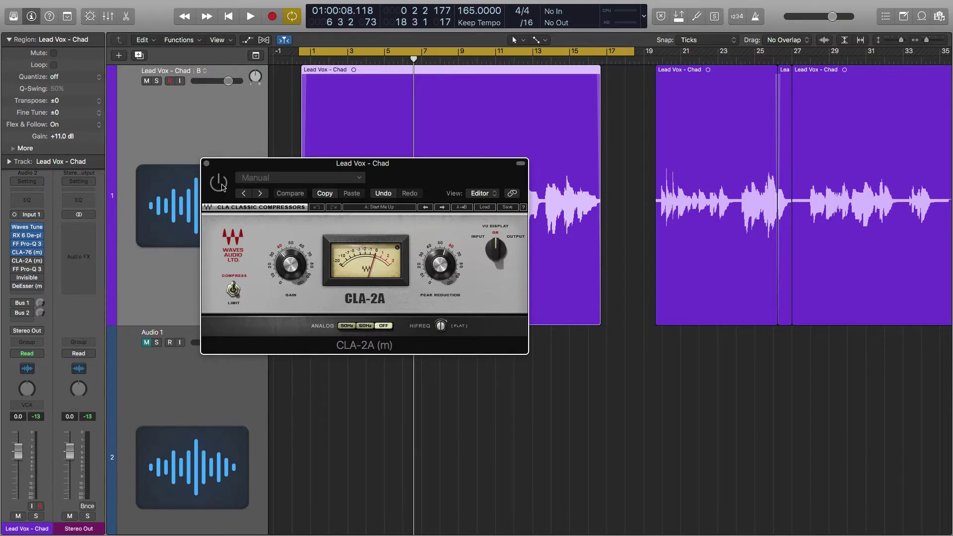
{"action": "left_click_drag", "start_coordinate": [425, 183], "coordinate": [532, 301]}
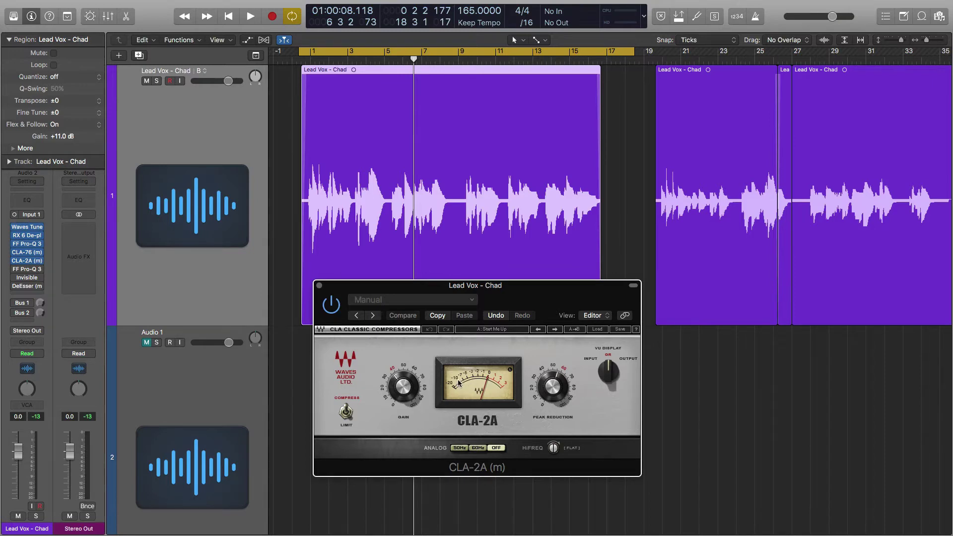
{"action": "key", "text": "space"}
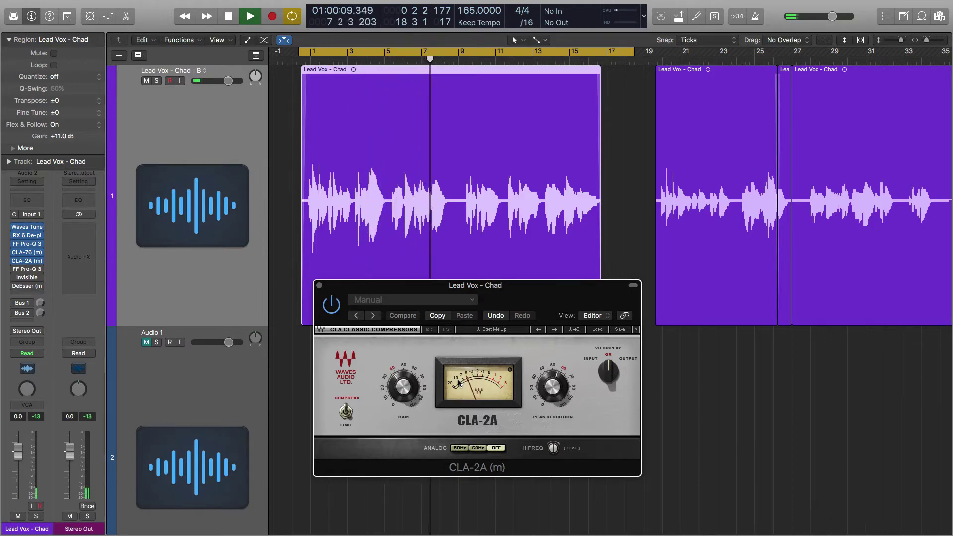
{"action": "key", "text": "space"}
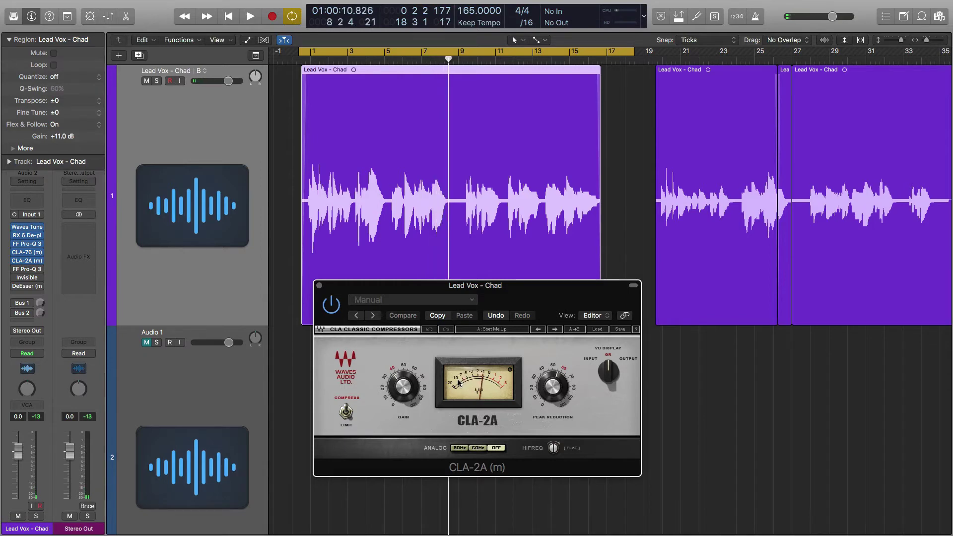
View the high-frequency boost bands in the second, bypassed Pro-Q 3 and close its window
{"action": "left_click", "coordinate": [27, 269]}
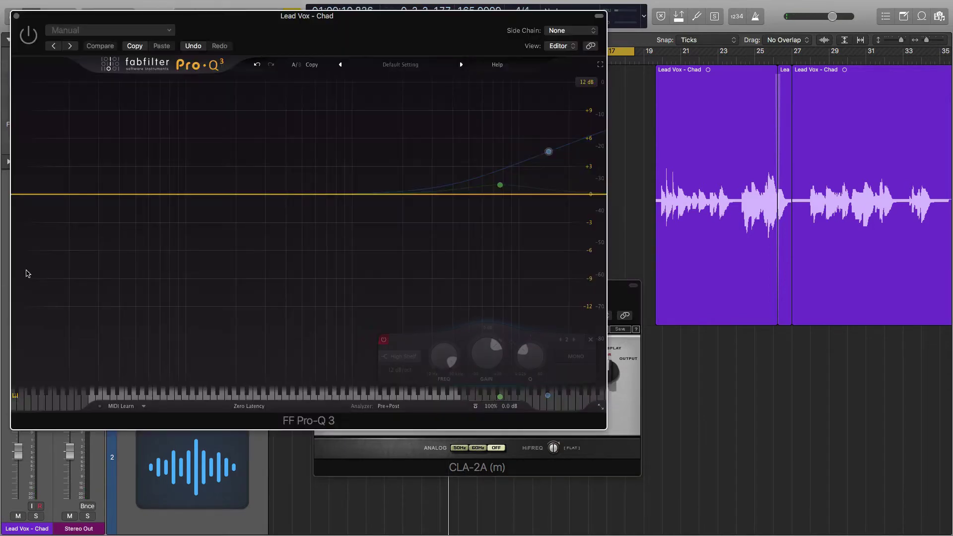
{"action": "left_click_drag", "start_coordinate": [272, 53], "coordinate": [521, 103]}
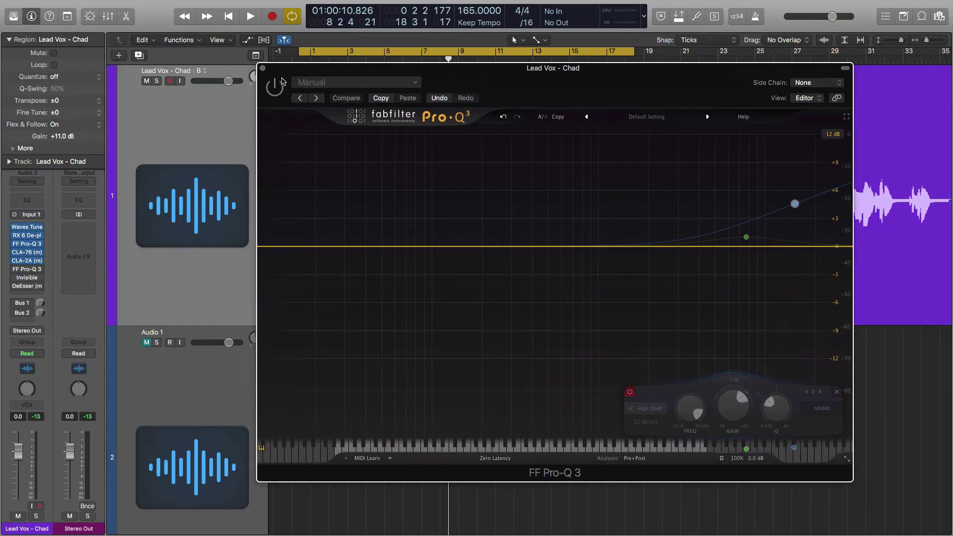
{"action": "left_click", "coordinate": [262, 67]}
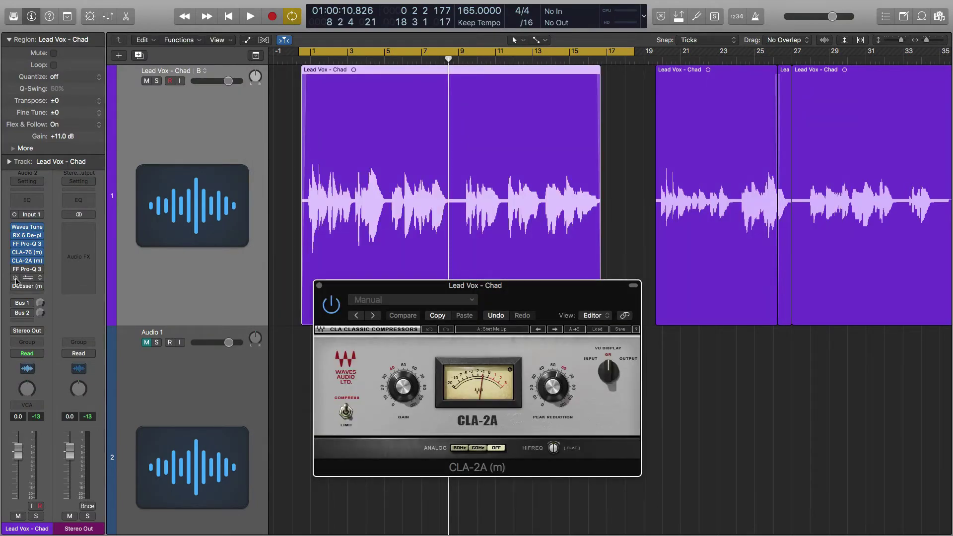
Open the Invisible Limiter G2 on the lead vocal and audition the vocal with the limiter switched off, watching the channel meter
{"action": "left_click", "coordinate": [16, 278]}
{"action": "left_click", "coordinate": [28, 280]}
{"action": "left_click_drag", "start_coordinate": [622, 223], "coordinate": [722, 217]}
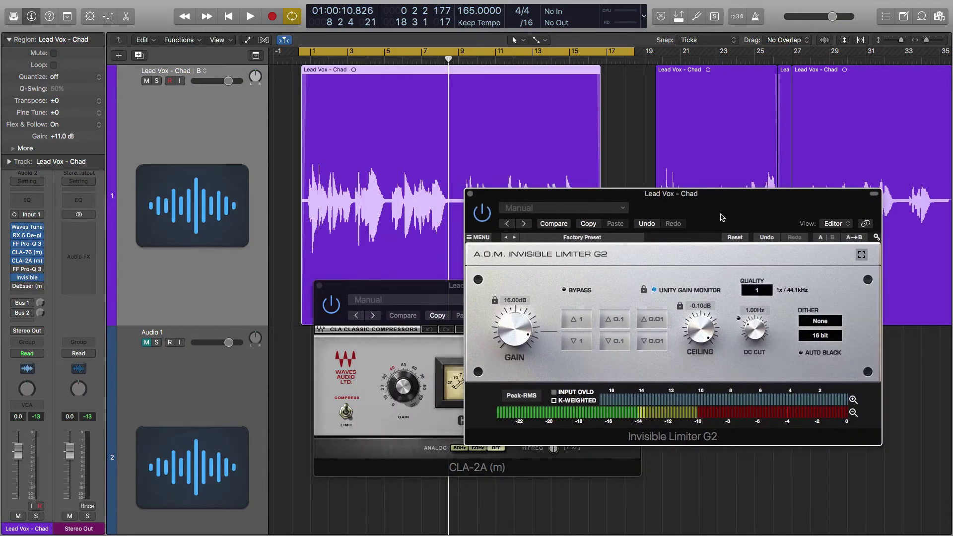
{"action": "left_click", "coordinate": [482, 213]}
{"action": "left_click_drag", "start_coordinate": [556, 201], "coordinate": [654, 241]}
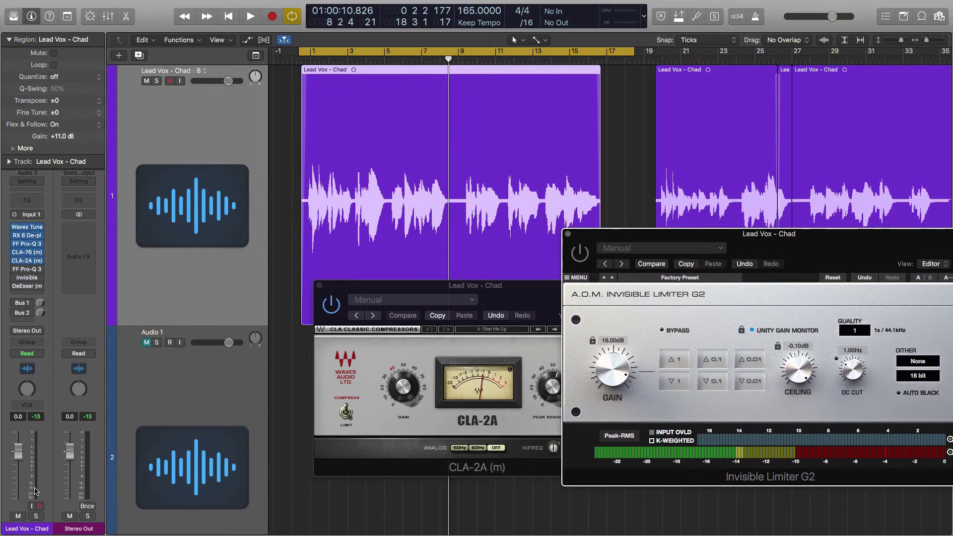
{"action": "key", "text": "space"}
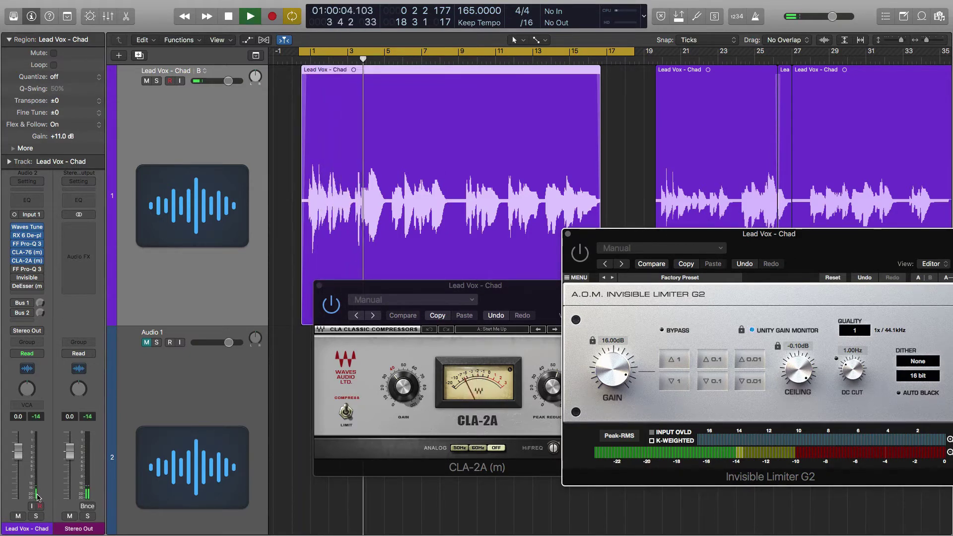
{"action": "key", "text": "space"}
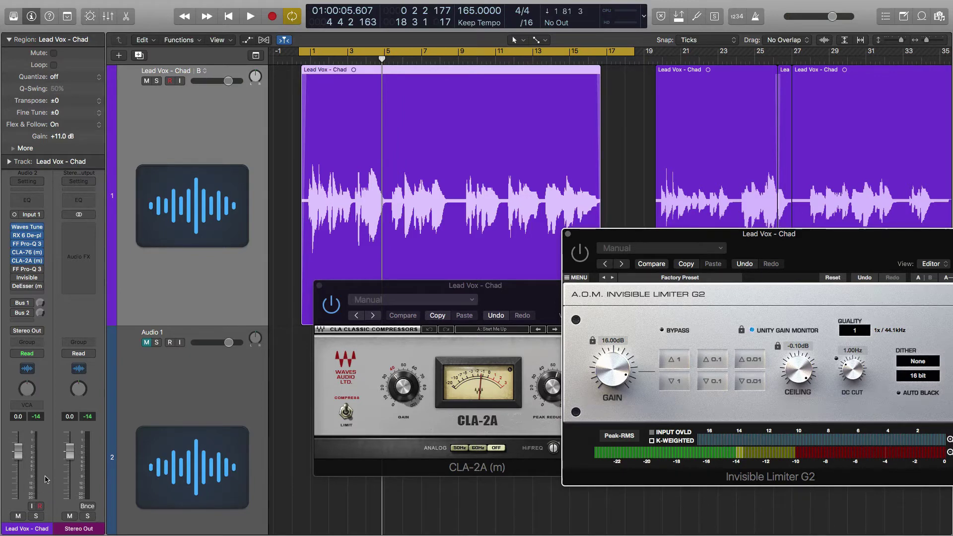
Close the CLA-2A window and switch the Invisible Limiter G2 on
{"action": "left_click_drag", "start_coordinate": [810, 245], "coordinate": [620, 193]}
{"action": "left_click", "coordinate": [278, 194]}
{"action": "left_click_drag", "start_coordinate": [335, 296], "coordinate": [657, 369]}
{"action": "left_click", "coordinate": [630, 368]}
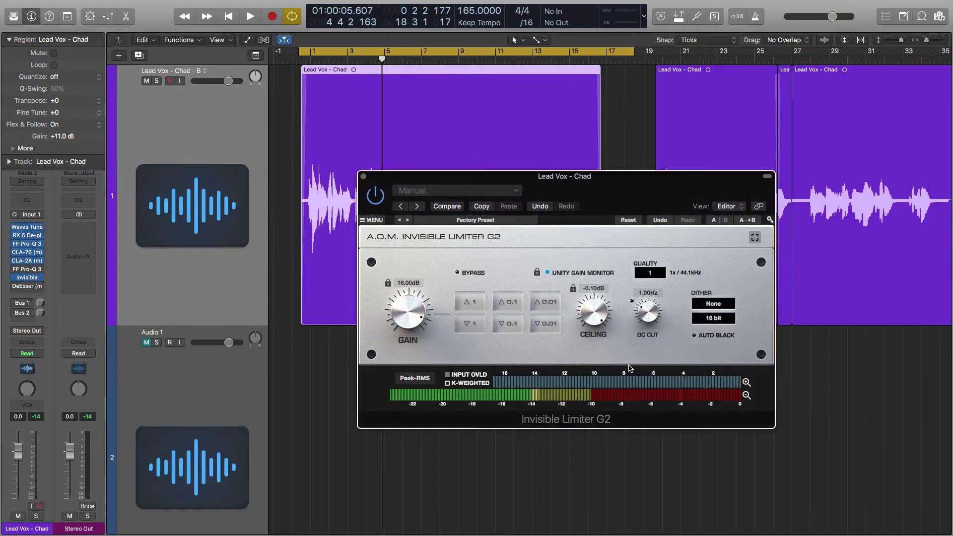
{"action": "left_click_drag", "start_coordinate": [597, 225], "coordinate": [464, 219]}
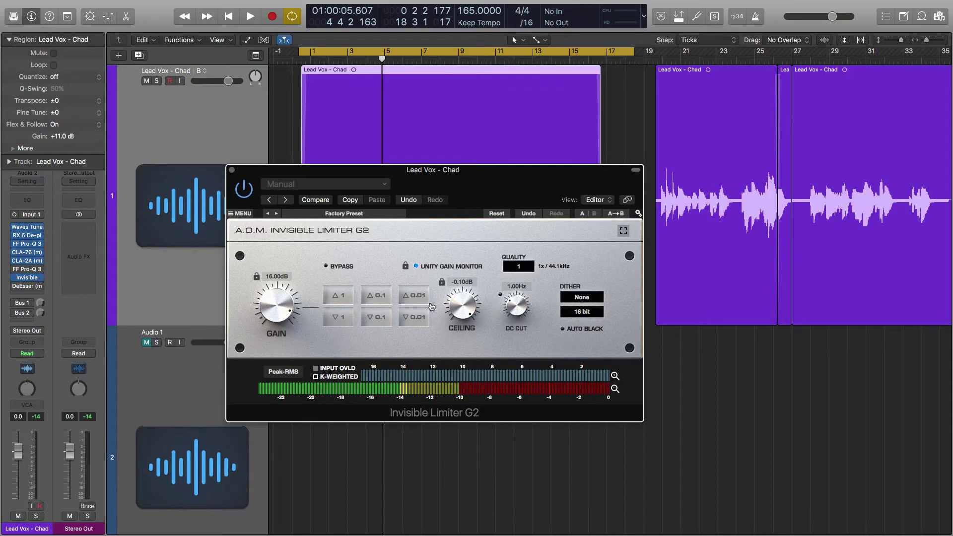
Lower the Invisible Limiter G2 gain to 9 dB and start playback of the vocal
{"action": "left_click", "coordinate": [338, 316]}
{"action": "left_click", "coordinate": [338, 317]}
{"action": "left_click", "coordinate": [338, 316]}
{"action": "left_click", "coordinate": [339, 317]}
{"action": "key", "text": "space"}
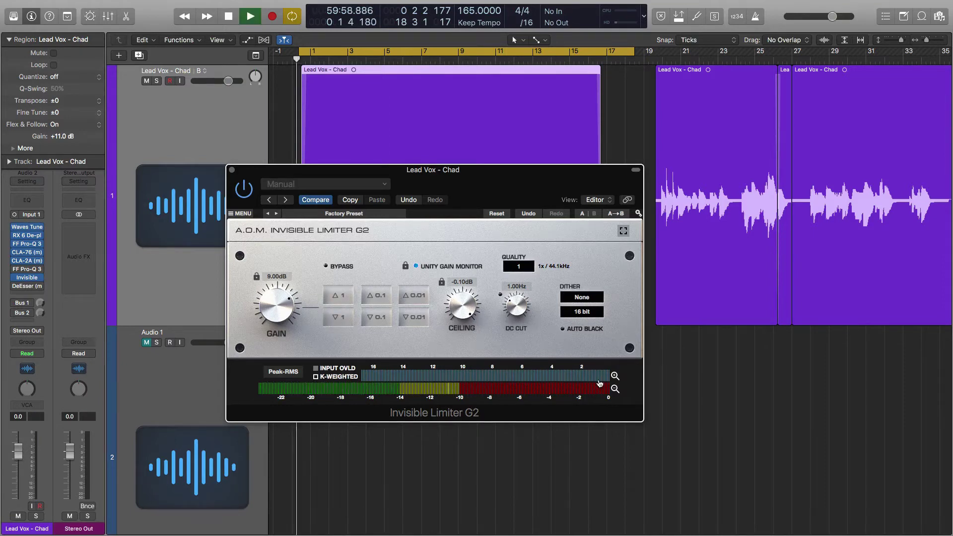
Raise the Invisible Limiter G2 gain to 16 dB in 1 dB increments during playback, watching the limiter meters, and stop playback
{"action": "left_click", "coordinate": [344, 297]}
{"action": "left_click", "coordinate": [344, 297]}
{"action": "left_click", "coordinate": [344, 297]}
{"action": "left_click", "coordinate": [344, 296]}
{"action": "left_click", "coordinate": [344, 297]}
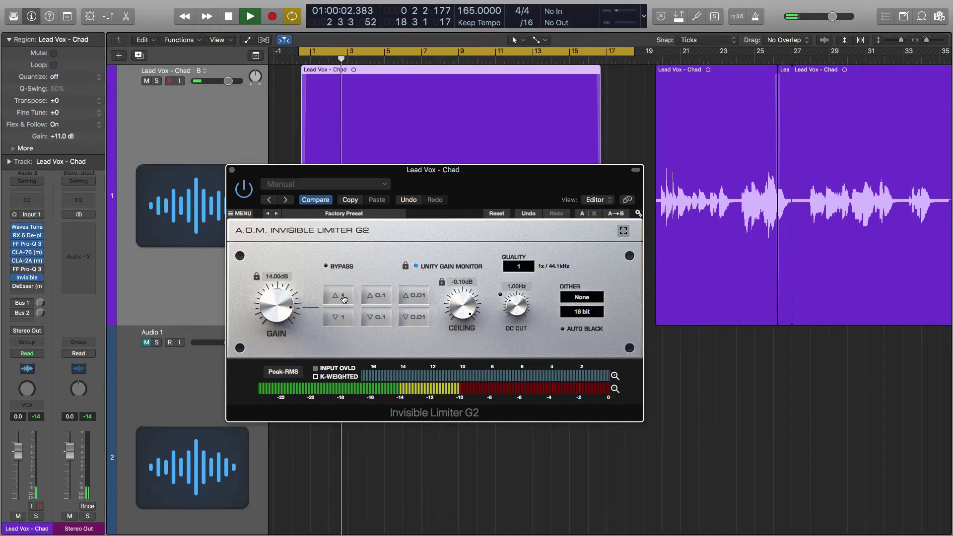
{"action": "left_click", "coordinate": [344, 297]}
{"action": "left_click", "coordinate": [343, 297]}
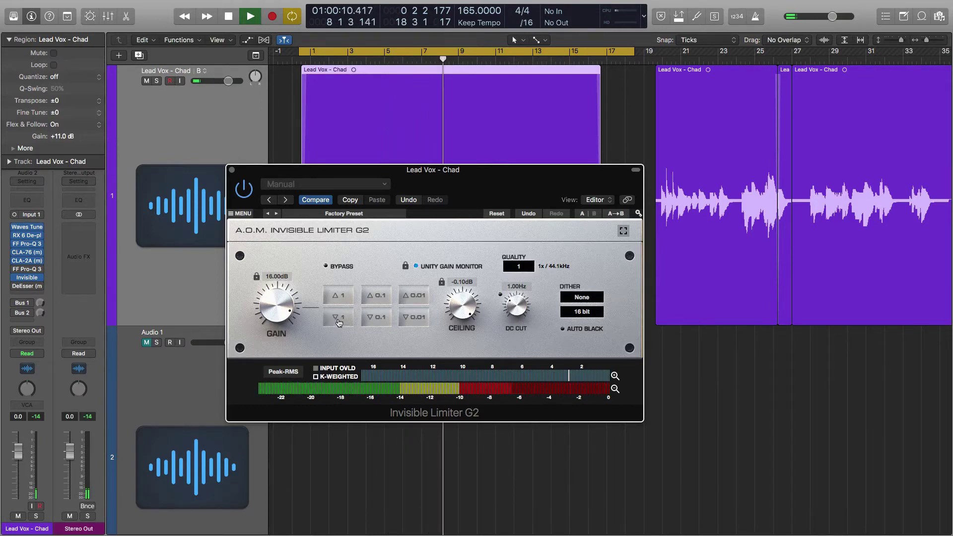
{"action": "key", "text": "n"}
{"action": "key", "text": "space"}
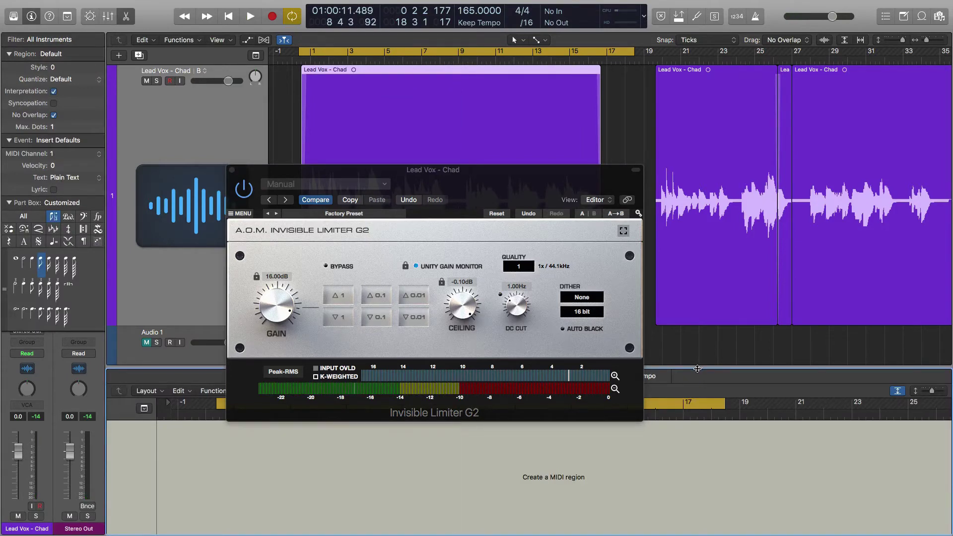
{"action": "key", "text": "n"}
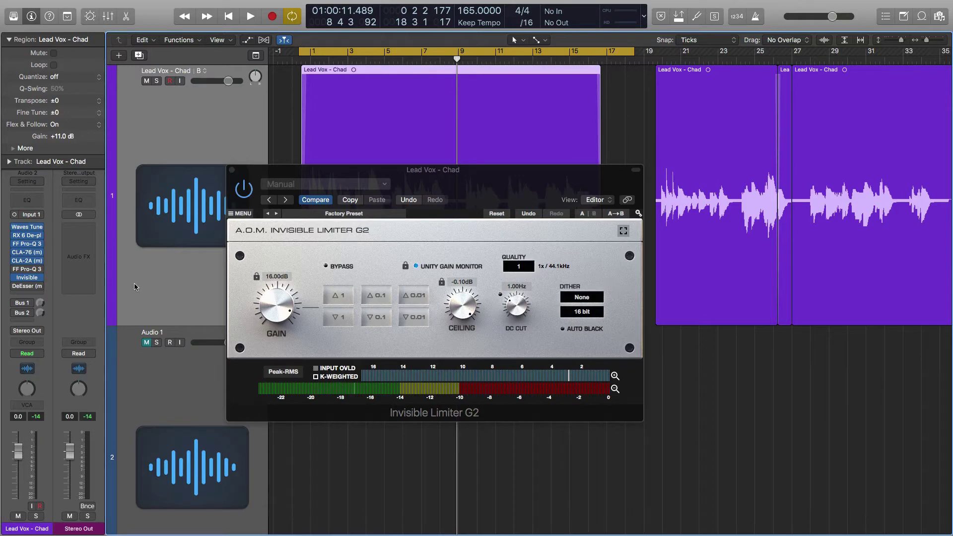
Audition the limited vocal while watching the lead vocal channel meter, and close the Invisible Limiter G2 window
{"action": "left_click_drag", "start_coordinate": [465, 196], "coordinate": [440, 262]}
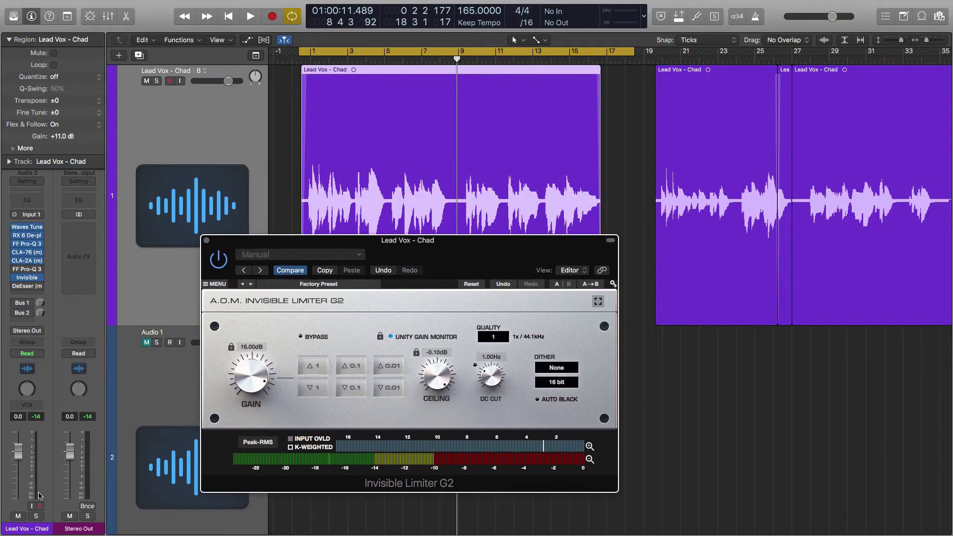
{"action": "key", "text": "space"}
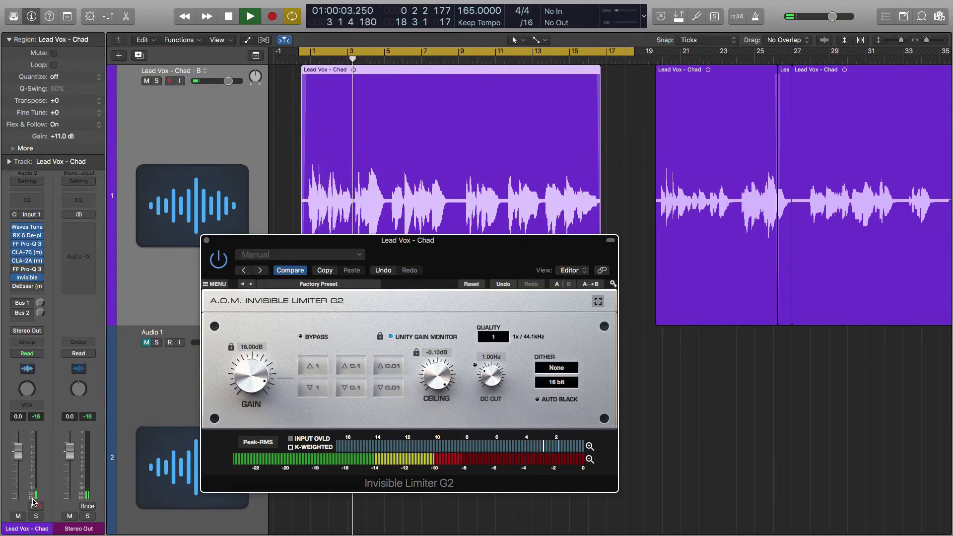
{"action": "key", "text": "space"}
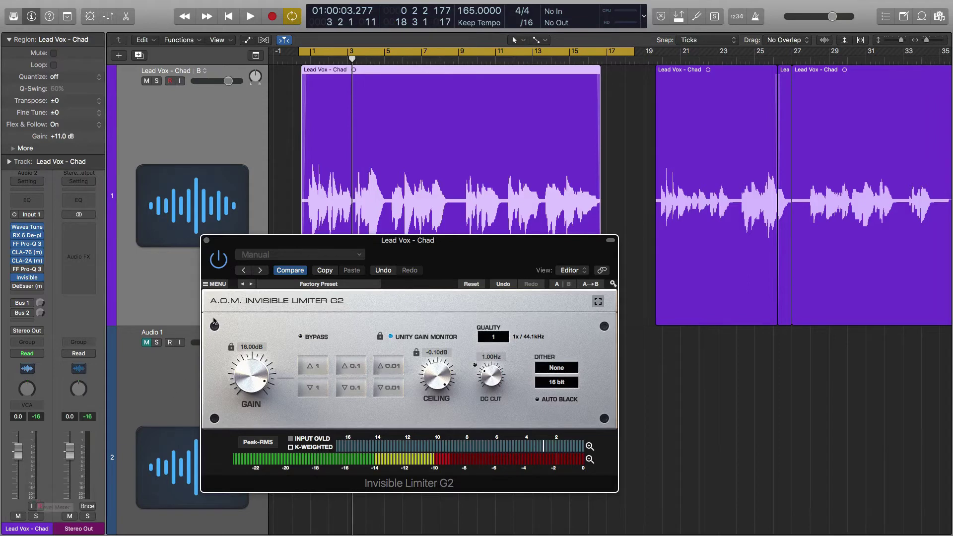
{"action": "left_click", "coordinate": [207, 242]}
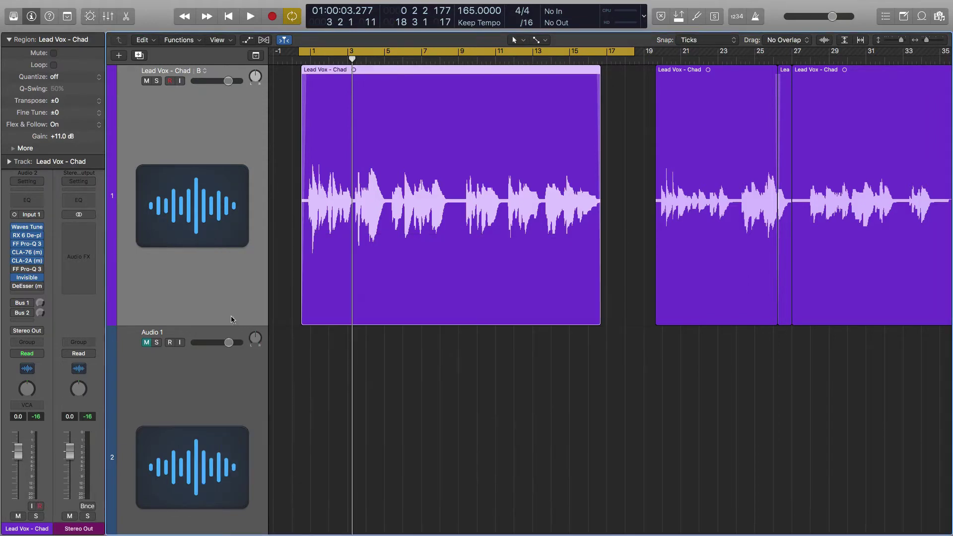
Enable and open the DeEsser on the lead vocal, audition the vocal through it, and close its window
{"action": "left_click", "coordinate": [27, 286]}
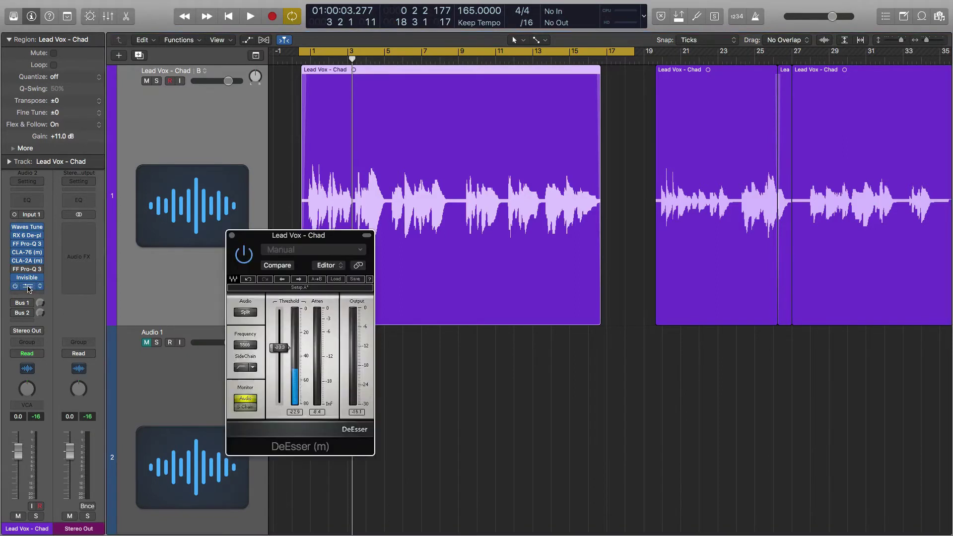
{"action": "left_click_drag", "start_coordinate": [290, 237], "coordinate": [574, 214]}
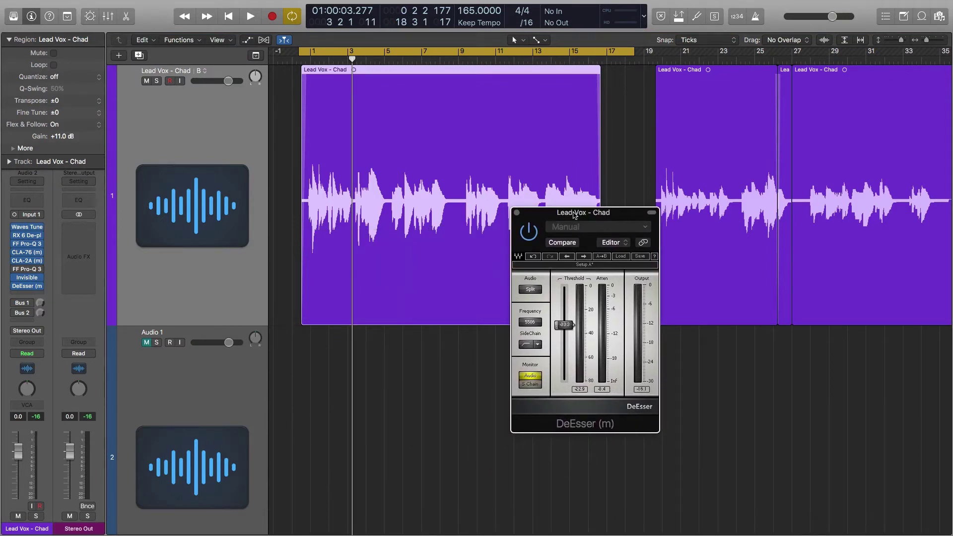
{"action": "left_click_drag", "start_coordinate": [574, 215], "coordinate": [413, 192]}
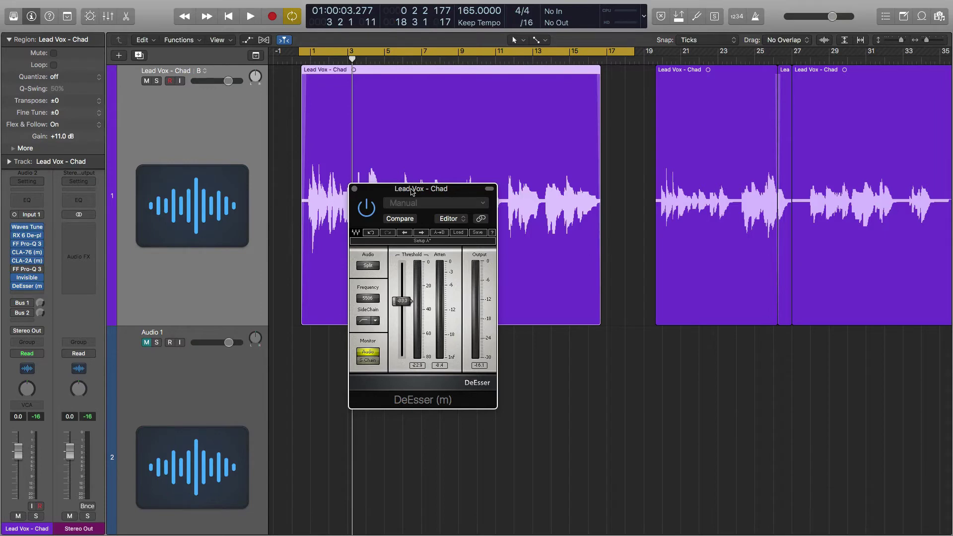
{"action": "left_click_drag", "start_coordinate": [412, 192], "coordinate": [448, 248]}
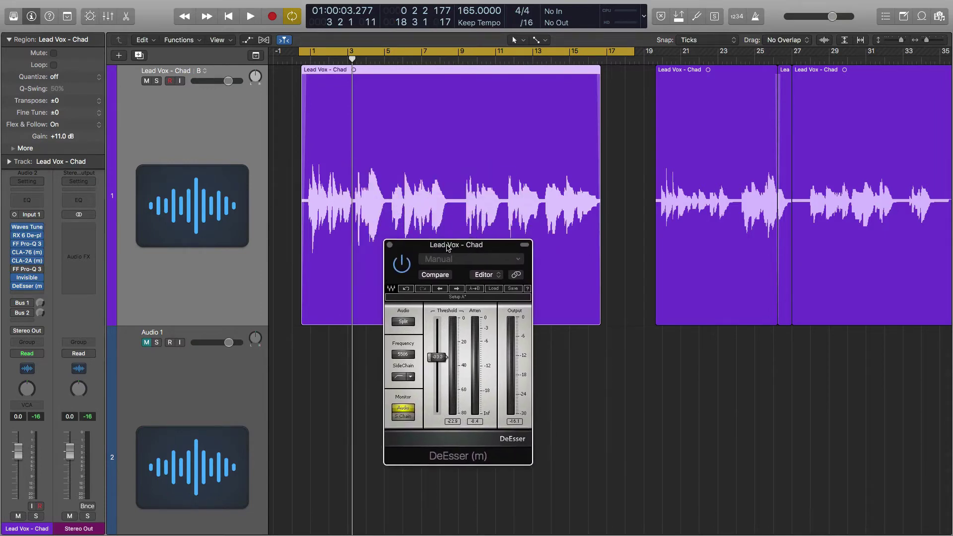
{"action": "key", "text": "space"}
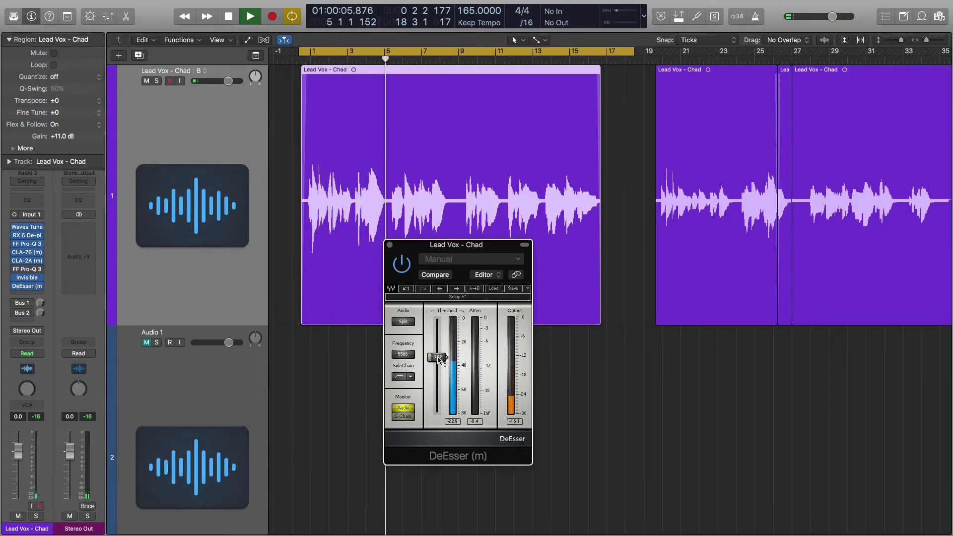
{"action": "key", "text": "space"}
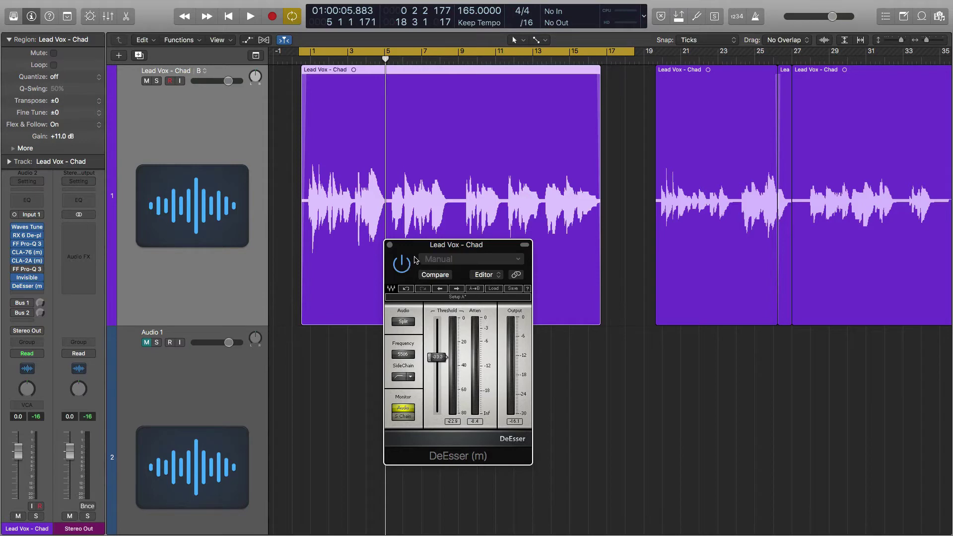
{"action": "left_click_drag", "start_coordinate": [416, 245], "coordinate": [369, 234]}
{"action": "left_click", "coordinate": [342, 235]}
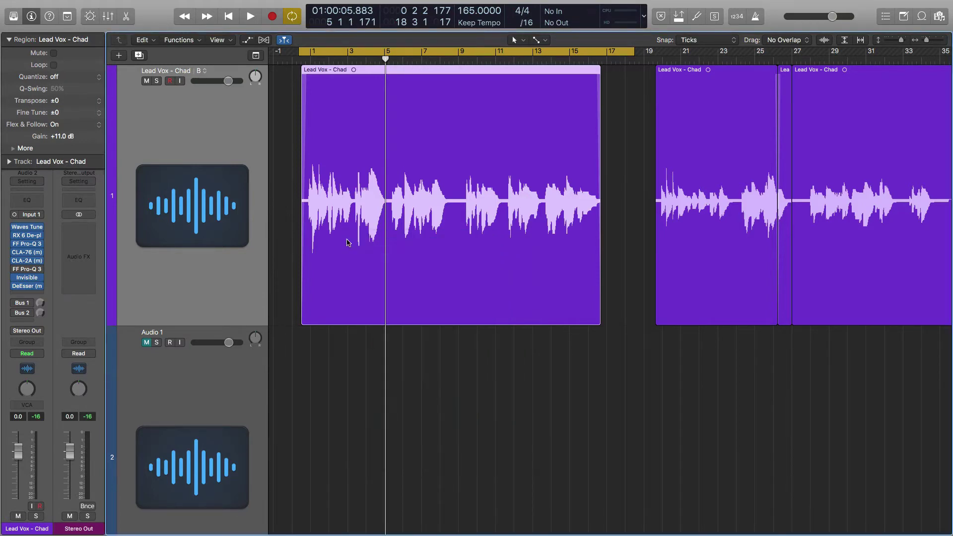
Collapse the region parameters and enable the lead vocal's Bus 1 send, showing its sidechain reverb aux channel
{"action": "left_click", "coordinate": [9, 39]}
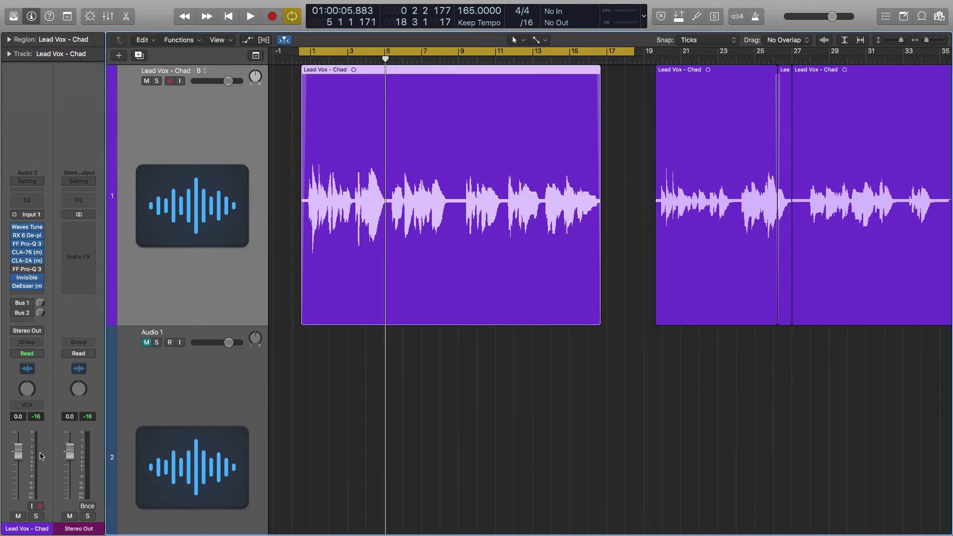
{"action": "left_click", "coordinate": [21, 303]}
{"action": "left_click", "coordinate": [22, 304]}
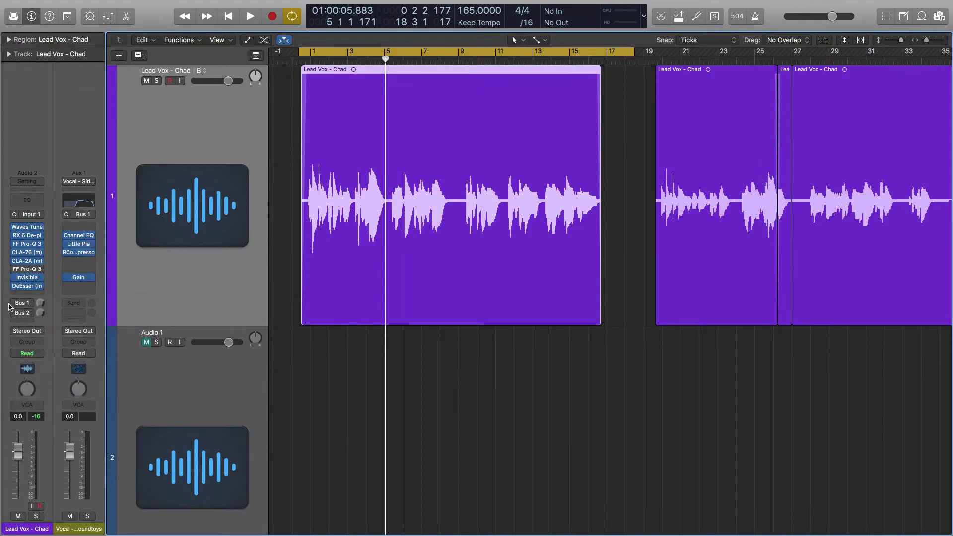
{"action": "left_click", "coordinate": [15, 303]}
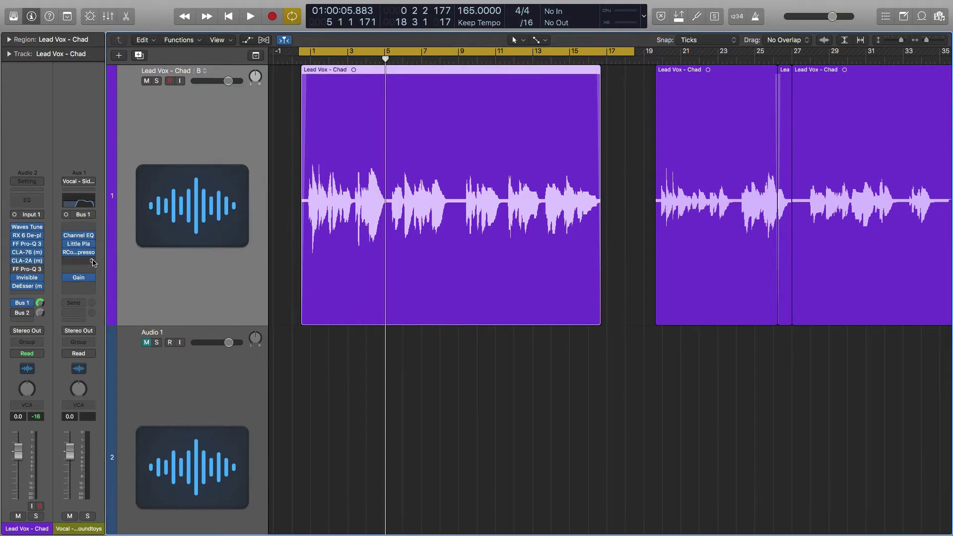
Open the Little Plate reverb on the Bus 1 aux and place its window clear of the channel strips
{"action": "left_click", "coordinate": [79, 244]}
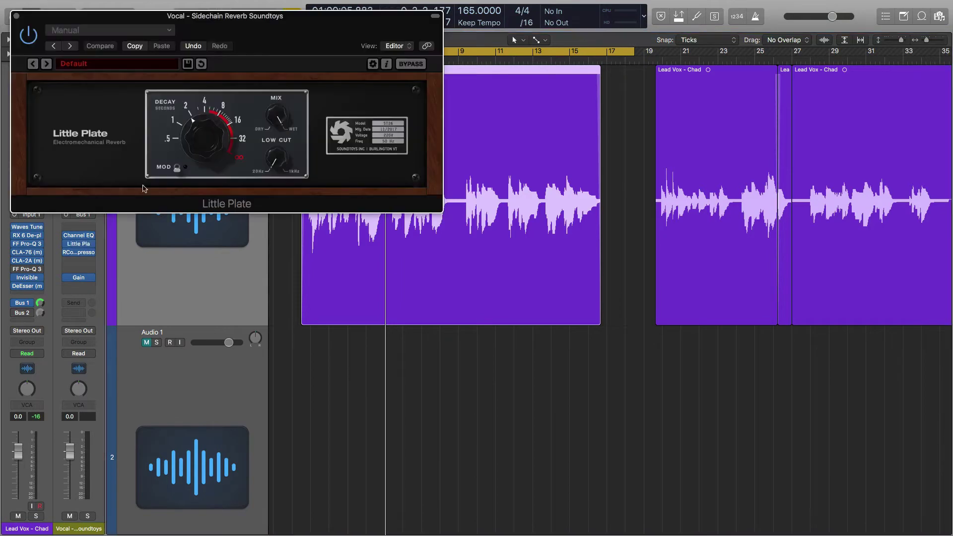
{"action": "left_click_drag", "start_coordinate": [273, 58], "coordinate": [502, 212]}
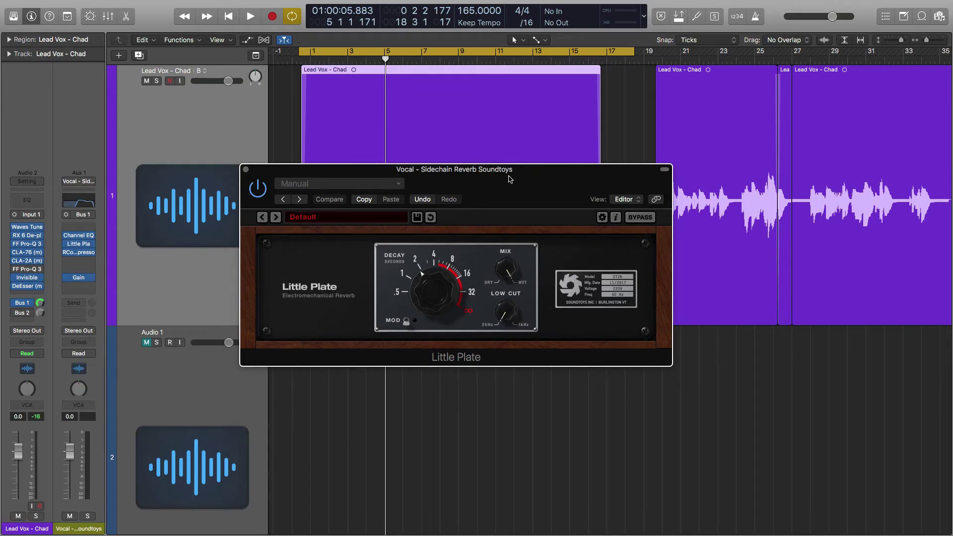
Examine the Little Plate's decay control on the sidechain reverb aux and close the reverb window
{"action": "left_click_drag", "start_coordinate": [510, 178], "coordinate": [499, 165]}
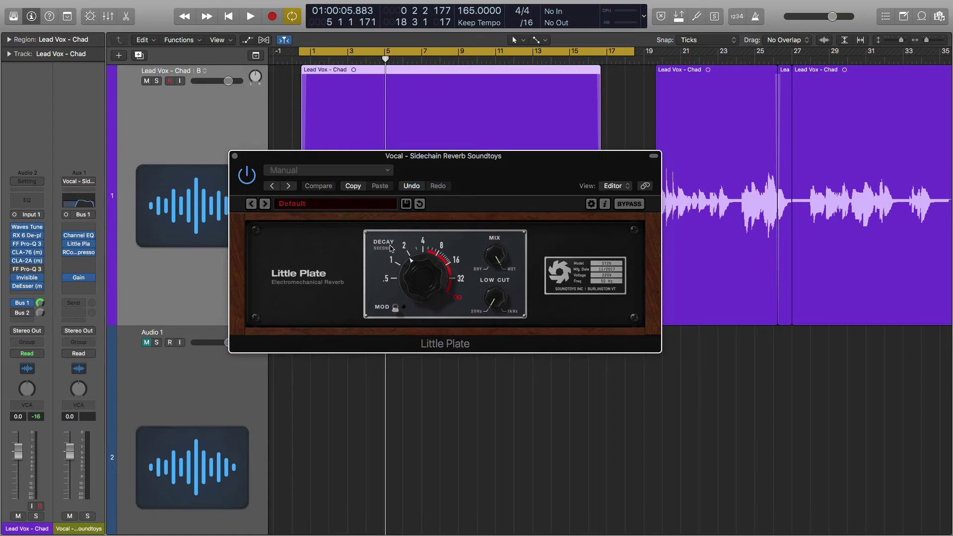
{"action": "left_click", "coordinate": [413, 266]}
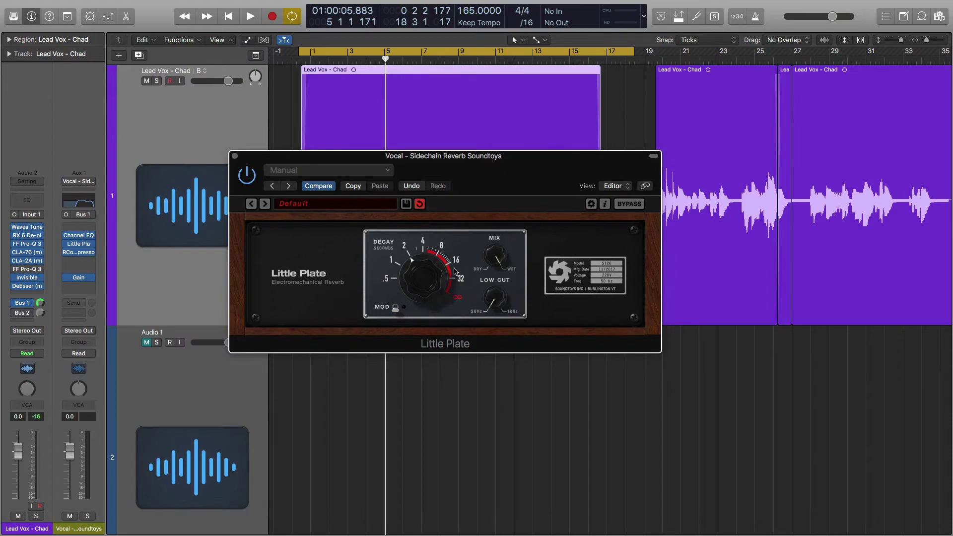
{"action": "mouse_move", "coordinate": [82, 239]}
{"action": "left_click", "coordinate": [235, 156]}
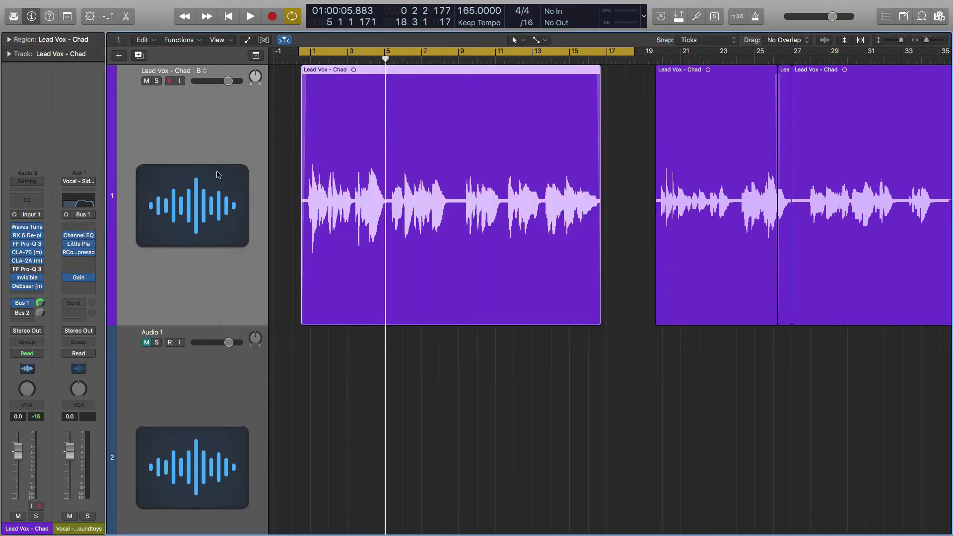
Open the Channel EQ on the reverb aux, examine its low-cut, mid-dip and high-cut bands, and close its window
{"action": "left_click", "coordinate": [82, 237]}
{"action": "left_click_drag", "start_coordinate": [309, 29], "coordinate": [531, 112]}
{"action": "mouse_move", "coordinate": [82, 246]}
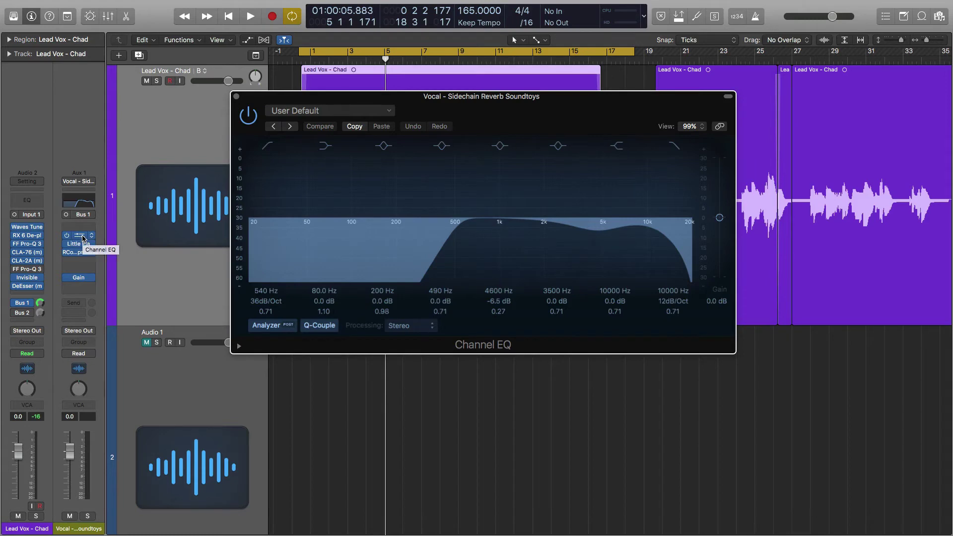
{"action": "left_click_drag", "start_coordinate": [533, 114], "coordinate": [479, 120]}
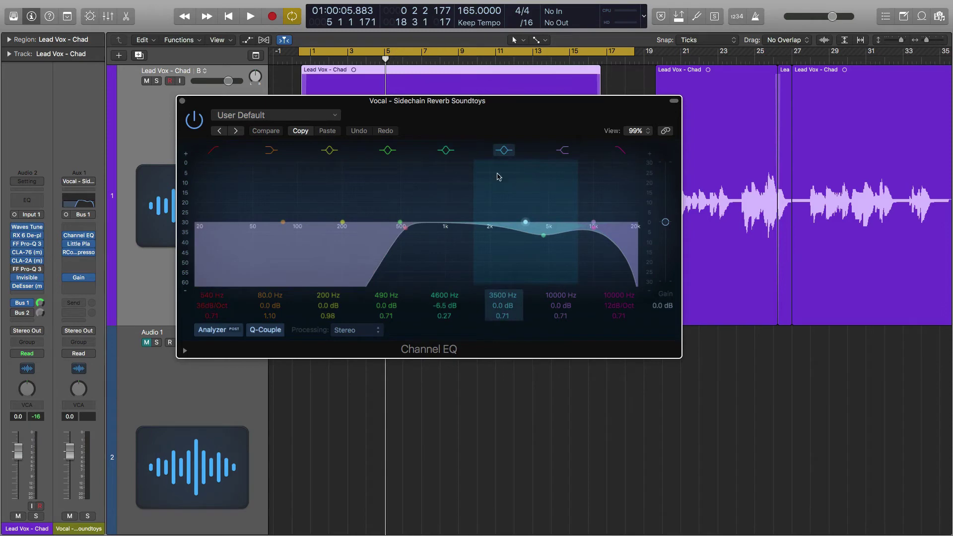
{"action": "left_click", "coordinate": [183, 101]}
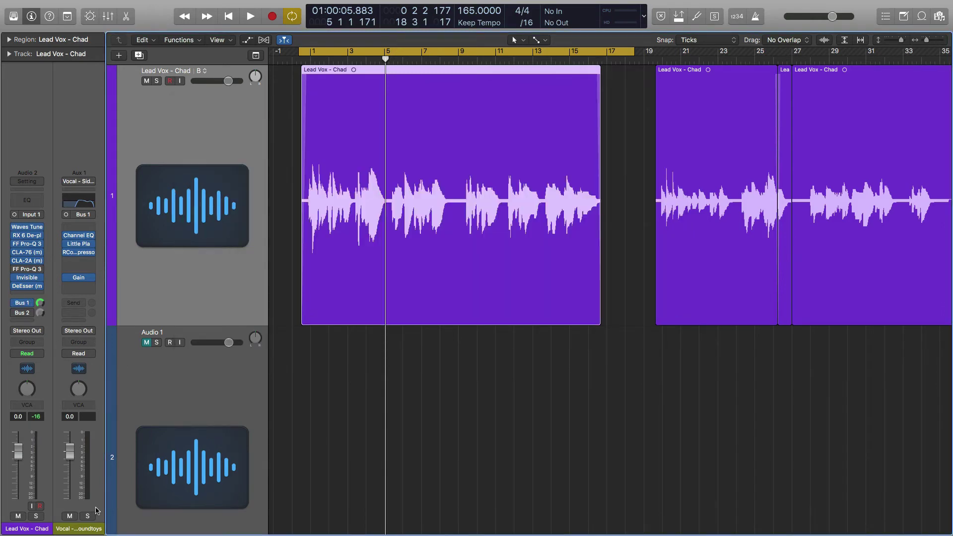
Audition the vocal with the reverb, and open the RCompressor on the reverb aux and bypass it
{"action": "key", "text": "space"}
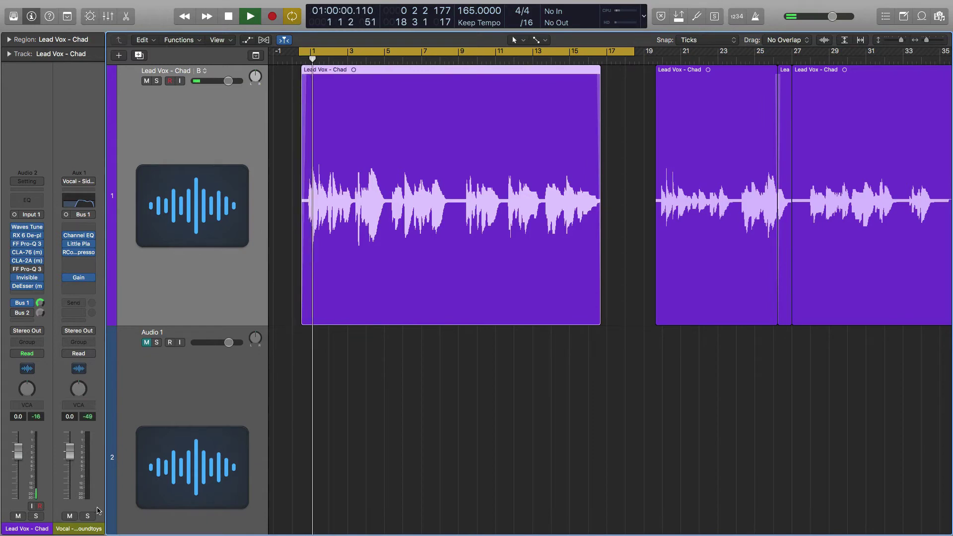
{"action": "key", "text": "space"}
{"action": "left_click", "coordinate": [71, 254]}
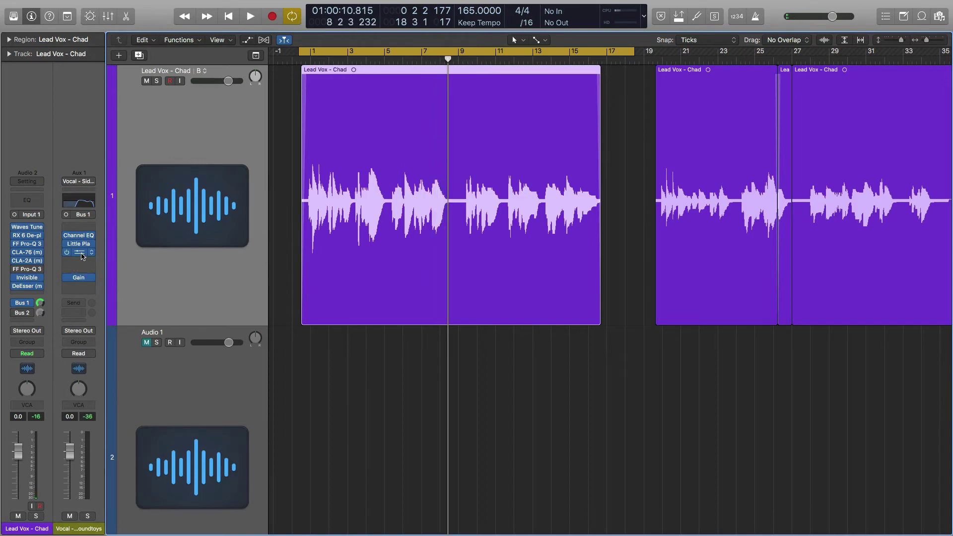
{"action": "left_click_drag", "start_coordinate": [326, 50], "coordinate": [577, 195]}
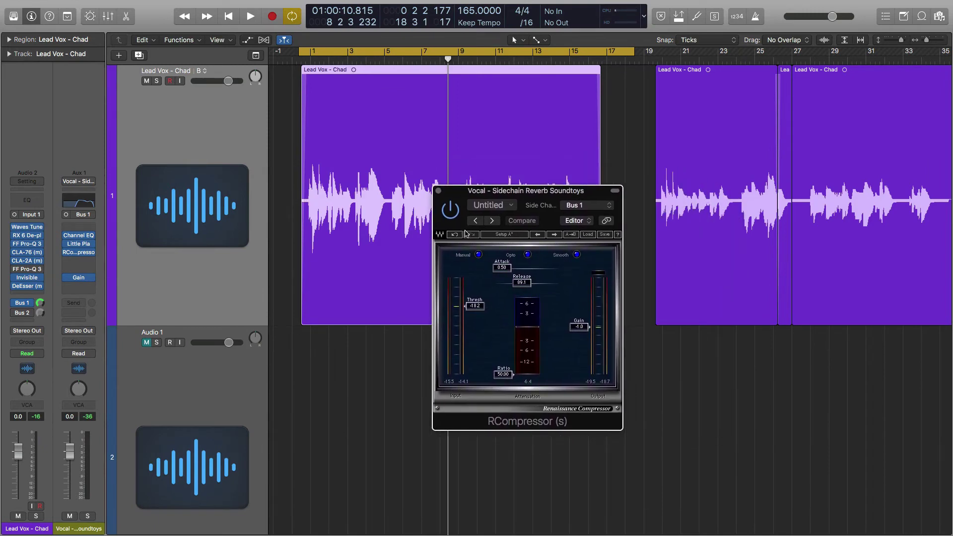
{"action": "left_click_drag", "start_coordinate": [557, 192], "coordinate": [498, 209]}
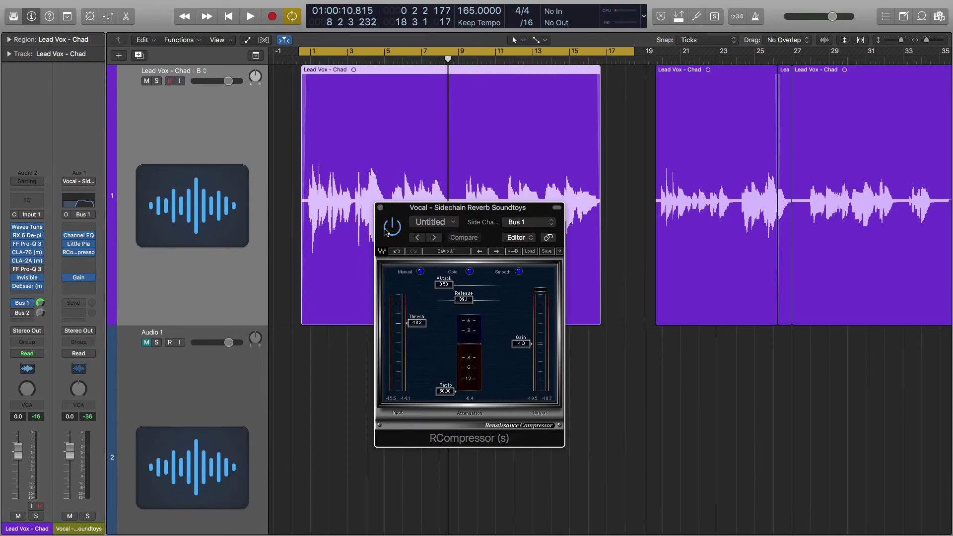
{"action": "left_click_drag", "start_coordinate": [441, 210], "coordinate": [453, 266]}
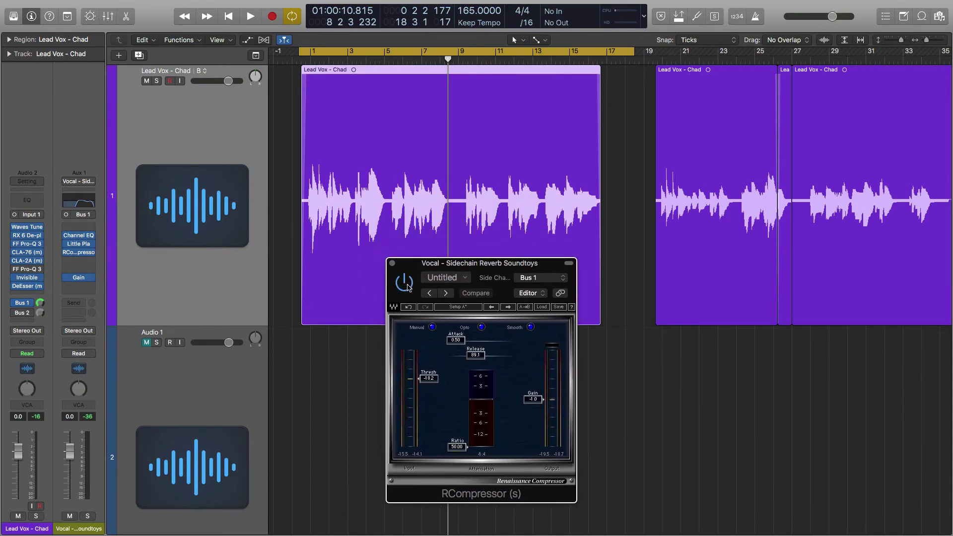
{"action": "left_click_drag", "start_coordinate": [413, 266], "coordinate": [485, 330]}
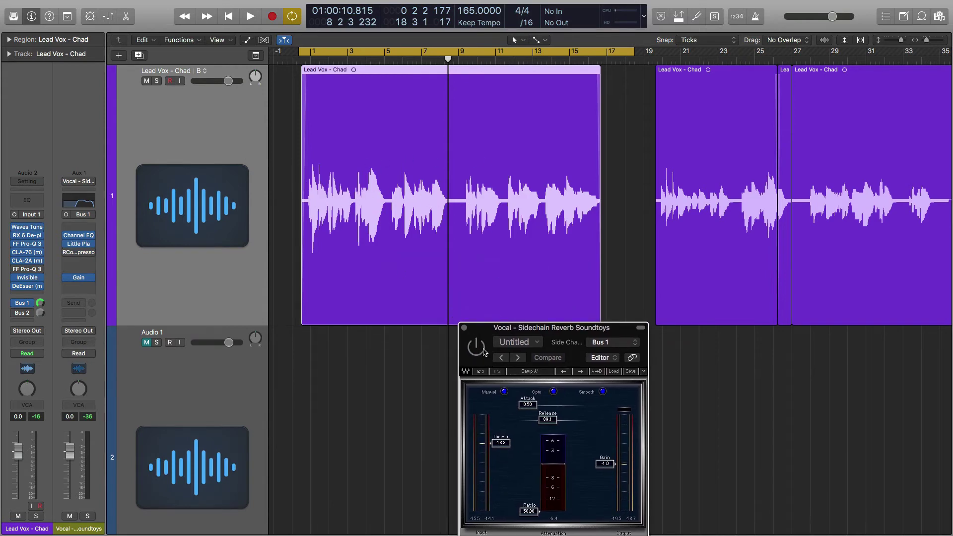
Audition the vocal with the reverb aux's RCompressor bypassed, briefly soloing the reverb aux, and stop playback
{"action": "key", "text": "space"}
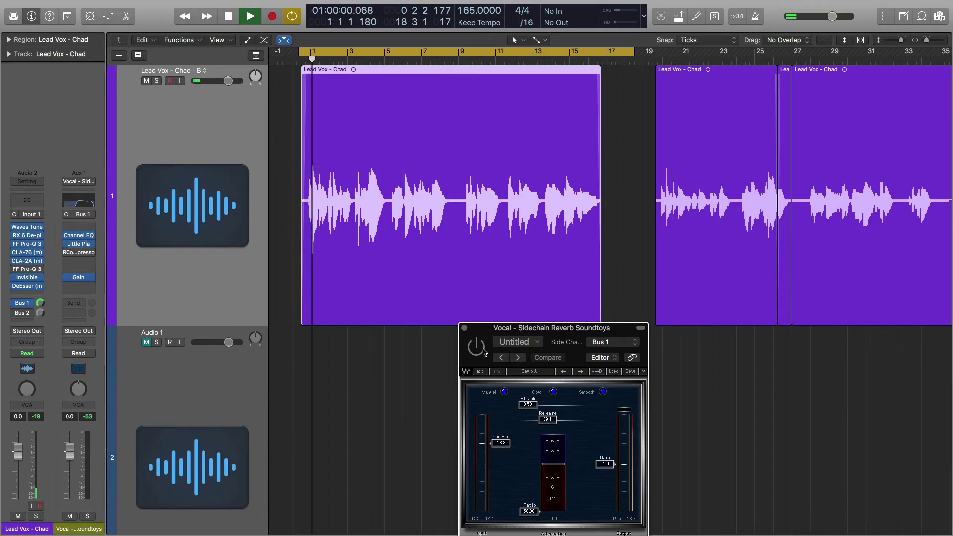
{"action": "left_click", "coordinate": [88, 517]}
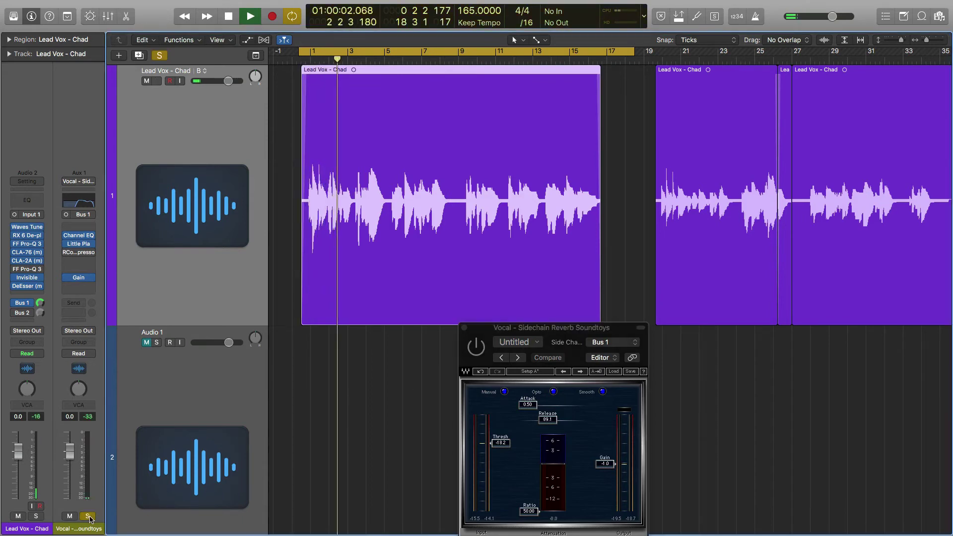
{"action": "left_click", "coordinate": [88, 516]}
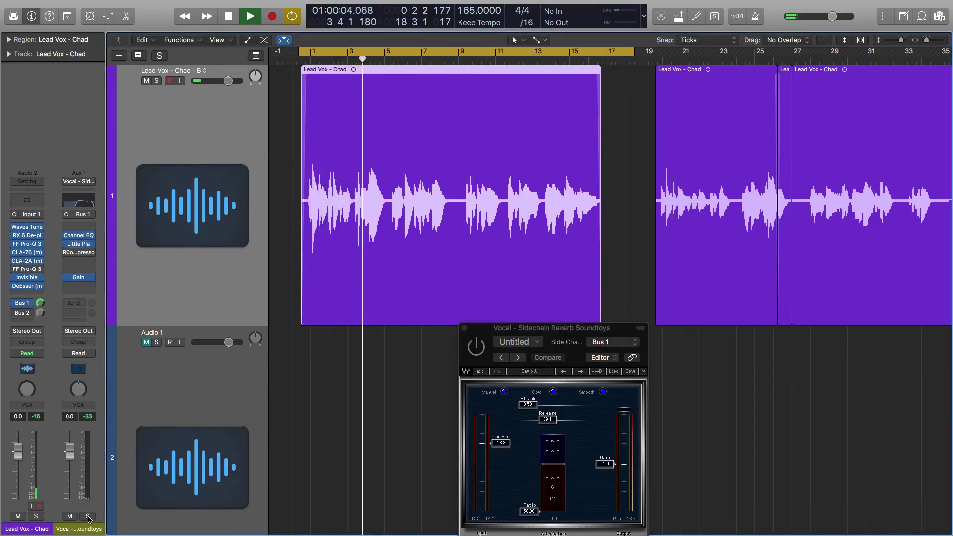
{"action": "left_click_drag", "start_coordinate": [477, 350], "coordinate": [405, 252]}
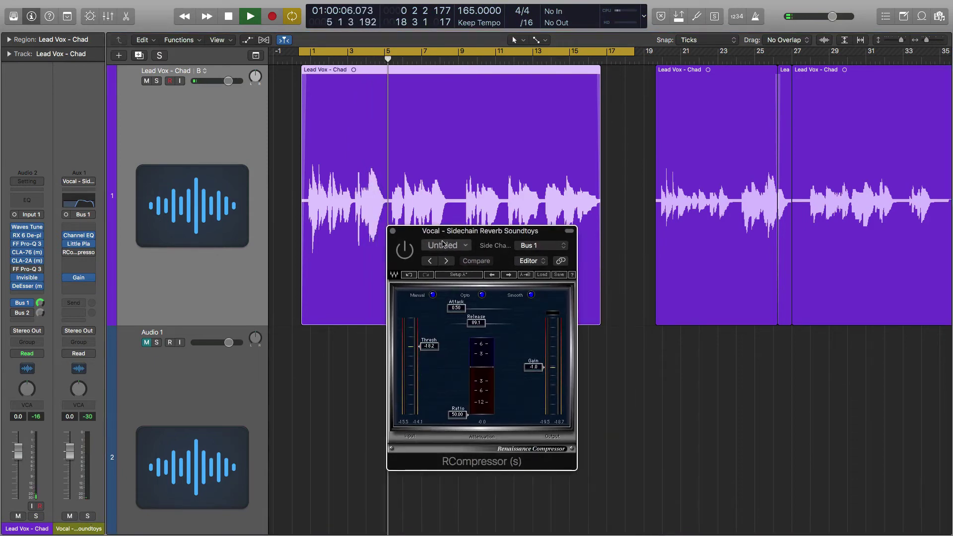
{"action": "key", "text": "space"}
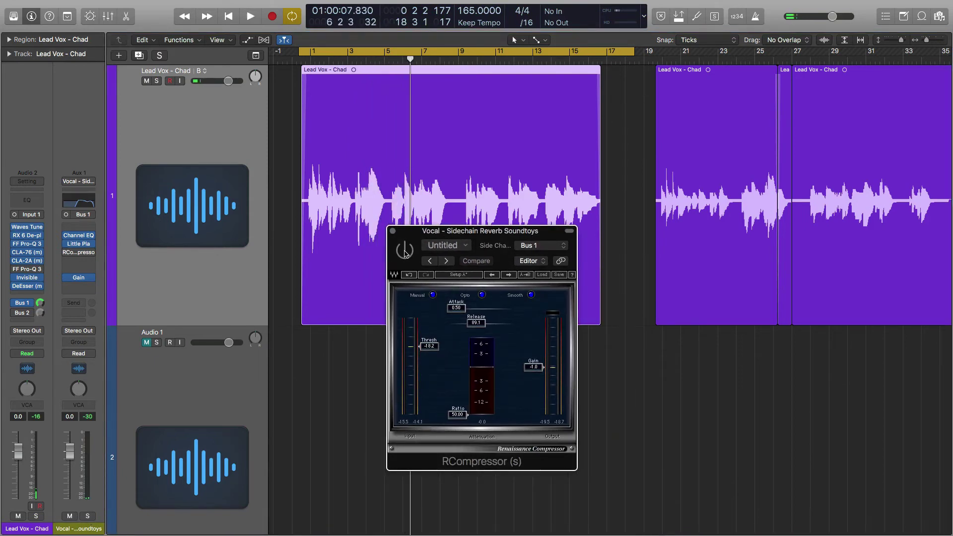
Re-enable the reverb aux's RCompressor and set its threshold to -19.0 while auditioning the vocal
{"action": "left_click", "coordinate": [405, 251]}
{"action": "left_click_drag", "start_coordinate": [427, 231], "coordinate": [289, 206]}
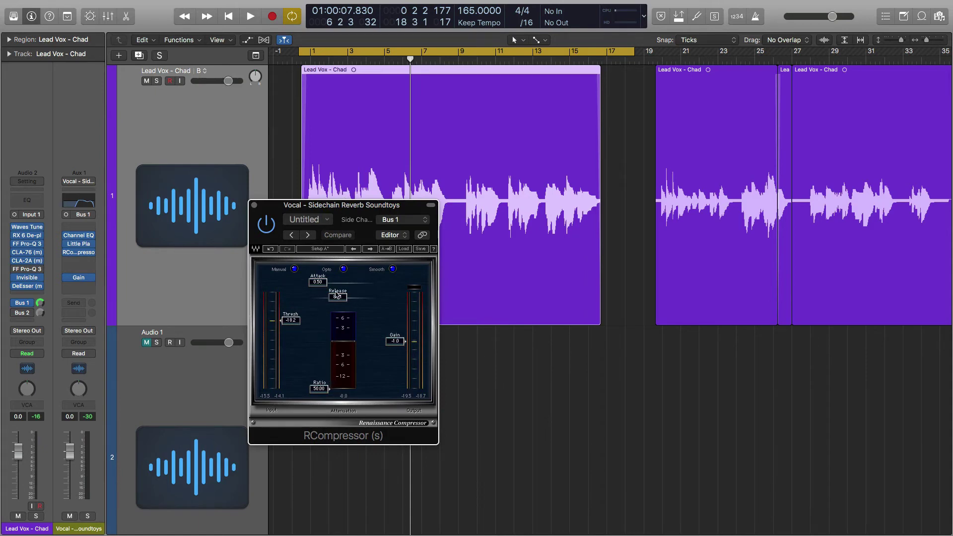
{"action": "left_click_drag", "start_coordinate": [343, 204], "coordinate": [586, 91]}
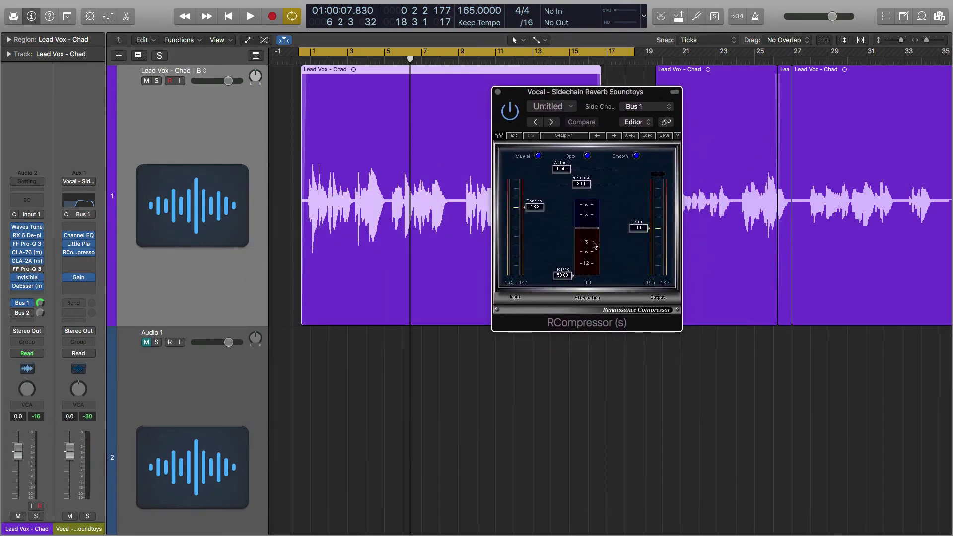
{"action": "key", "text": "space"}
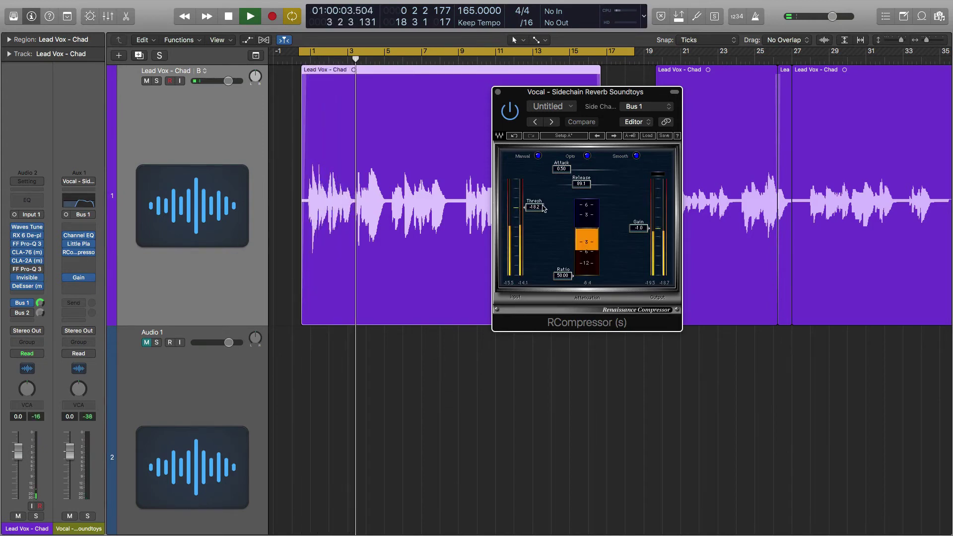
{"action": "left_click_drag", "start_coordinate": [535, 207], "coordinate": [534, 210]}
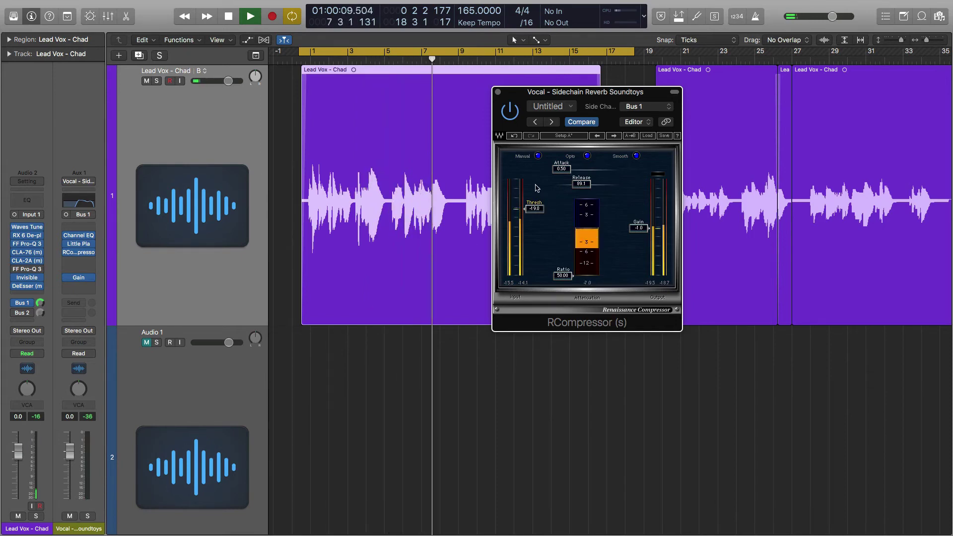
{"action": "key", "text": "space"}
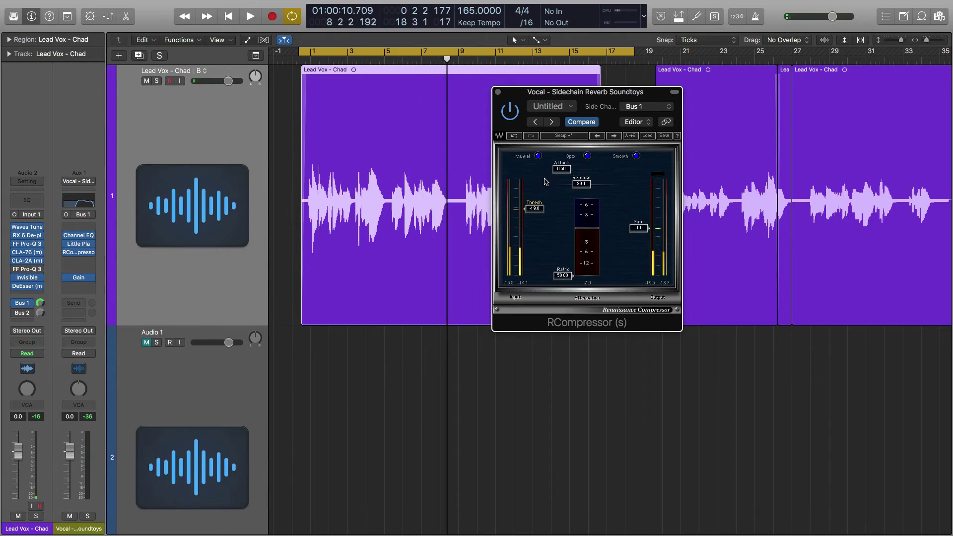
Choose Bus 1 from the lead vocal as the RCompressor's side-chain source and close its window
{"action": "left_click_drag", "start_coordinate": [596, 94], "coordinate": [465, 213]}
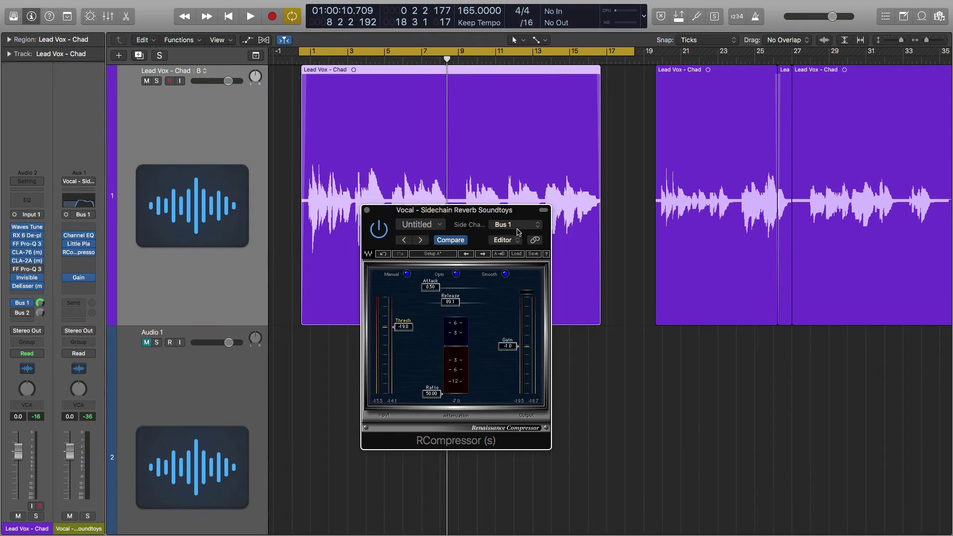
{"action": "left_click", "coordinate": [518, 232]}
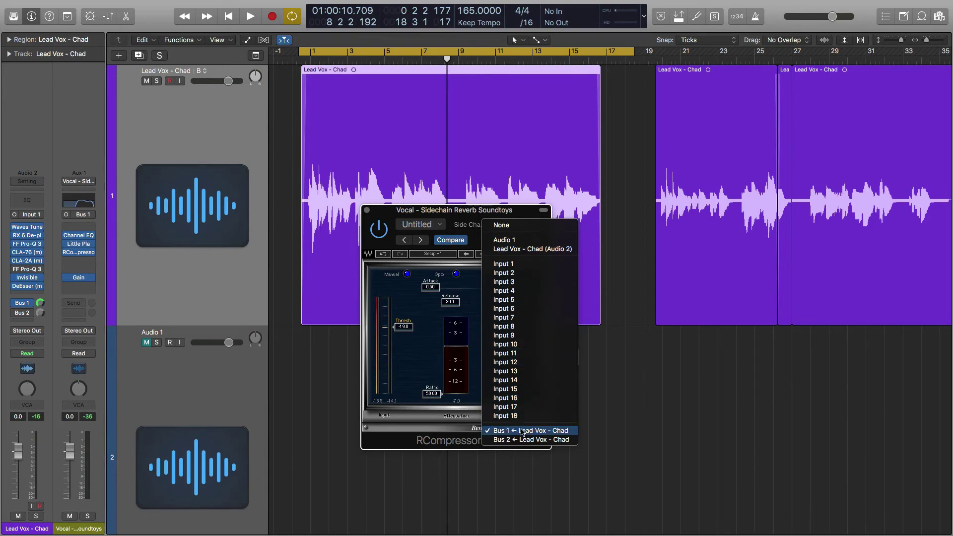
{"action": "left_click", "coordinate": [295, 213]}
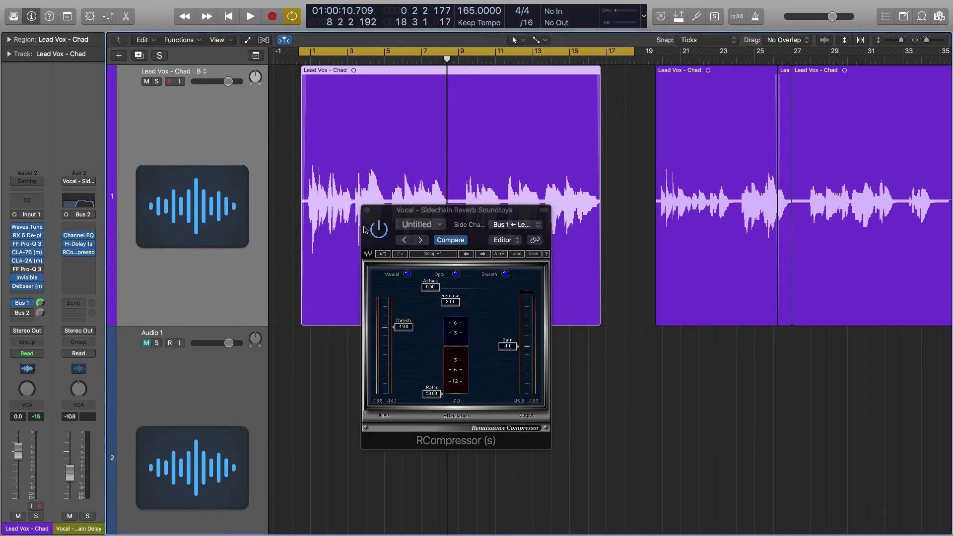
{"action": "left_click", "coordinate": [367, 210]}
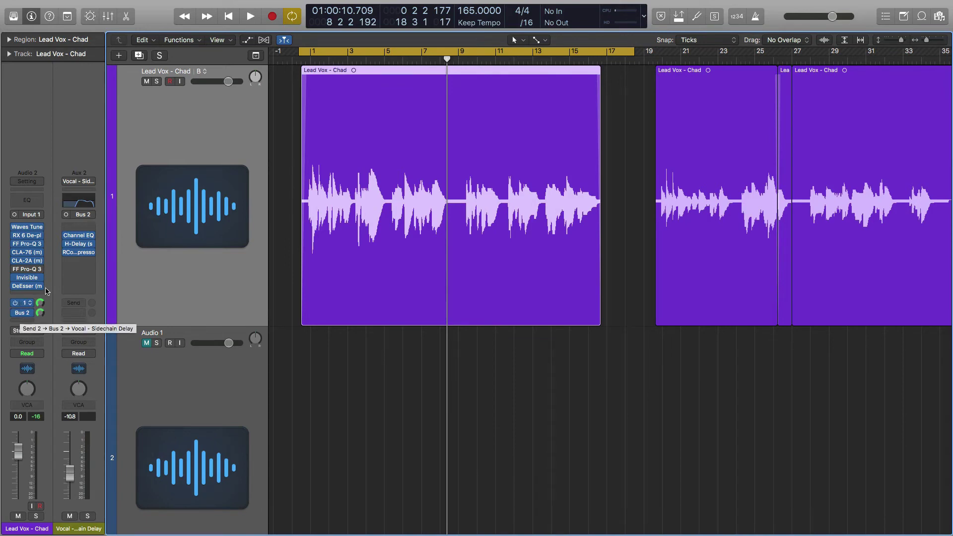
Switch from the Bus 1 reverb aux to the Bus 2 sidechain delay aux and open its RCompressor
{"action": "left_click", "coordinate": [23, 304]}
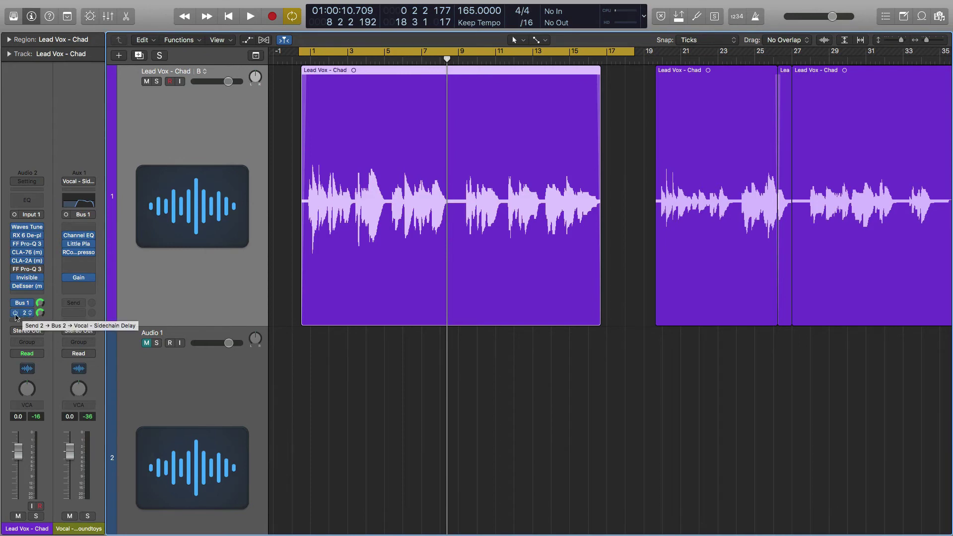
{"action": "left_click", "coordinate": [15, 316]}
{"action": "left_click", "coordinate": [78, 252]}
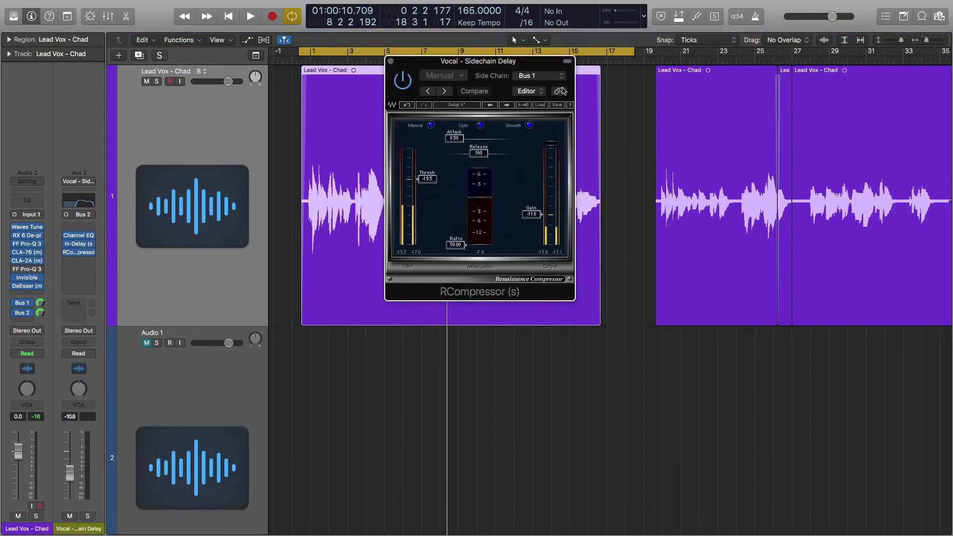
{"action": "left_click_drag", "start_coordinate": [495, 66], "coordinate": [501, 114]}
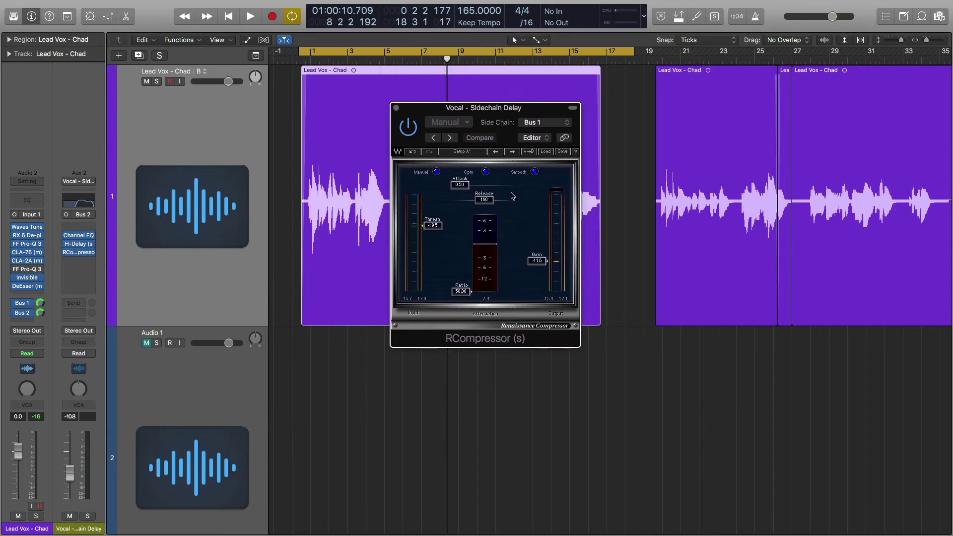
Inspect the delay aux's Channel EQ, toggling its high-cut band off and on, and close both plugin windows
{"action": "left_click", "coordinate": [79, 235]}
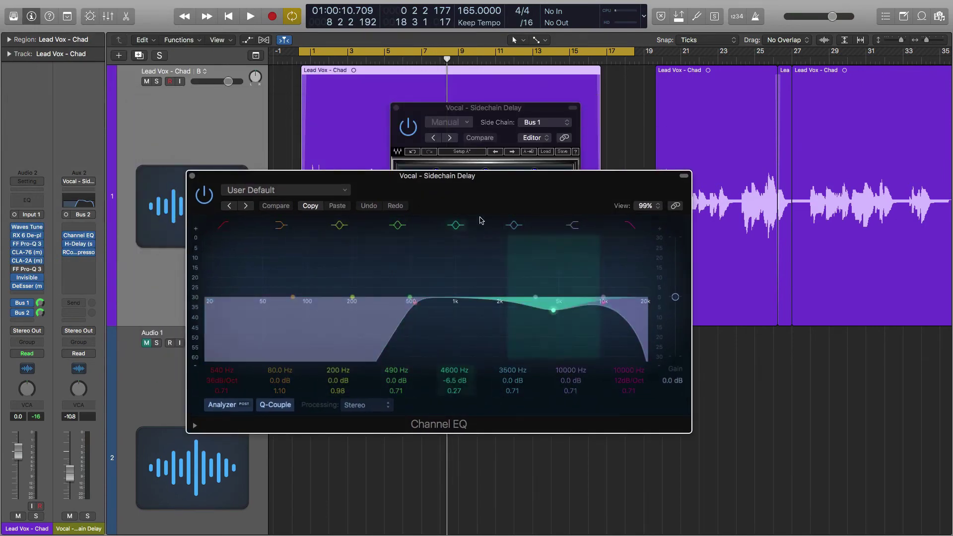
{"action": "left_click", "coordinate": [637, 228]}
{"action": "left_click", "coordinate": [637, 228]}
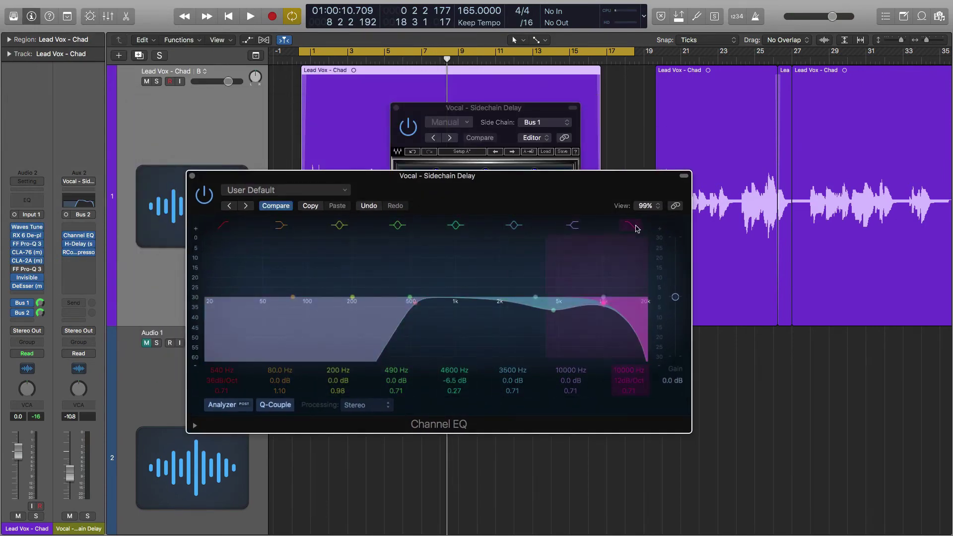
{"action": "left_click", "coordinate": [193, 176]}
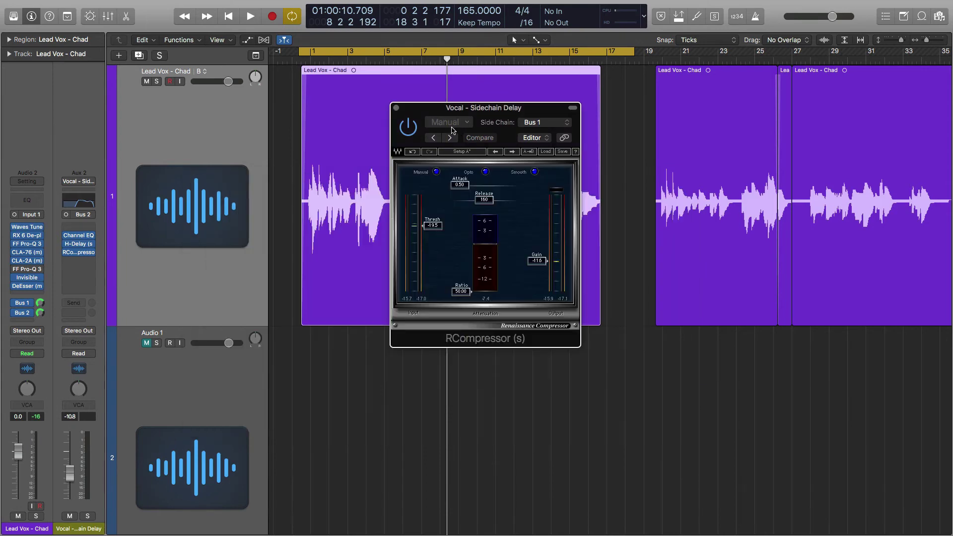
{"action": "left_click", "coordinate": [396, 108]}
Play the vocal, reopen the delay aux's RCompressor and set its side chain to None
{"action": "key", "text": "space"}
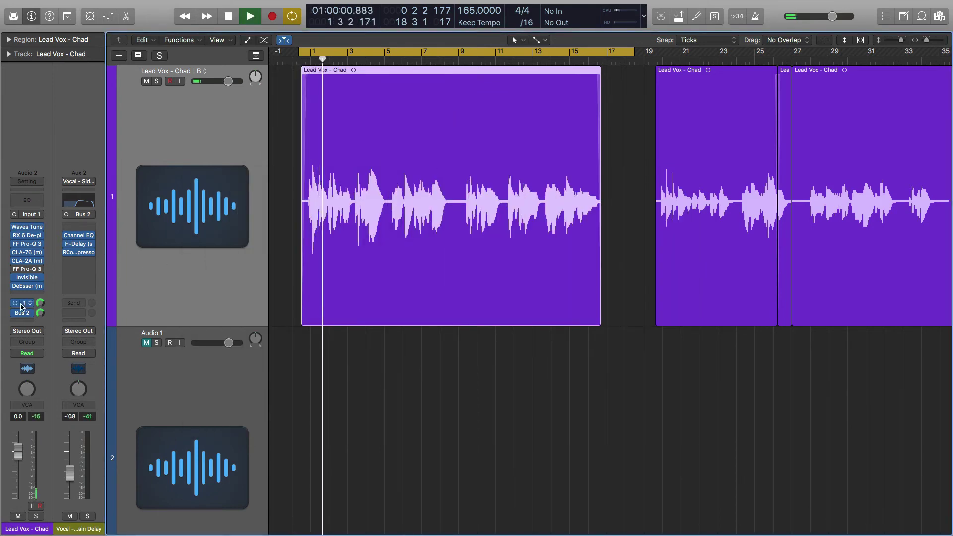
{"action": "left_click", "coordinate": [79, 253]}
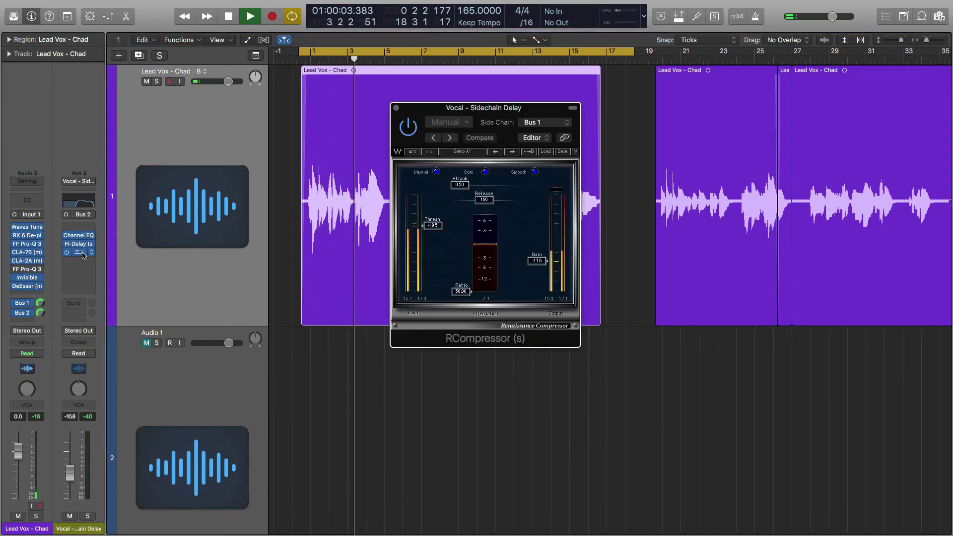
{"action": "left_click", "coordinate": [541, 122]}
{"action": "left_click", "coordinate": [173, 243]}
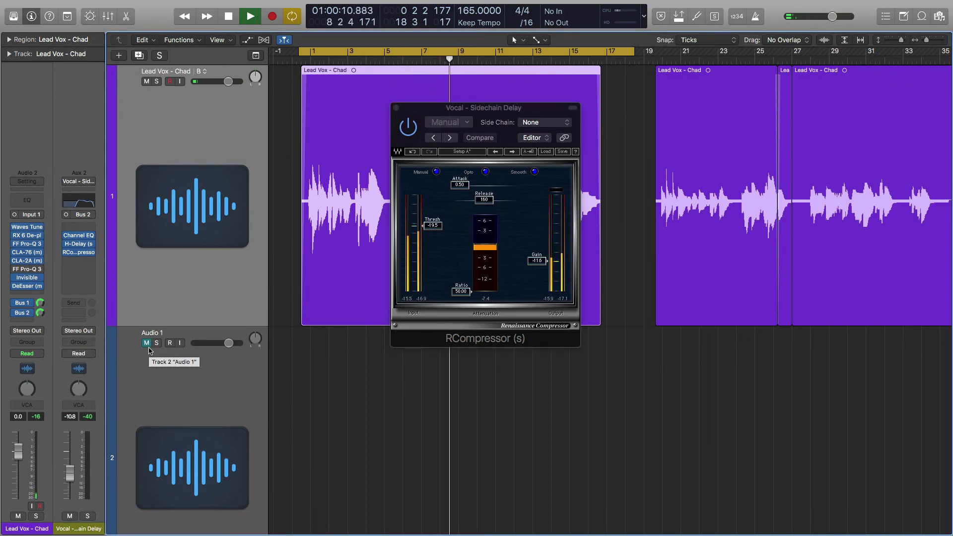
Stop playback and set the side chain of both the reverb and delay aux RCompressors to the lead vocal track, Audio 2
{"action": "key", "text": "space"}
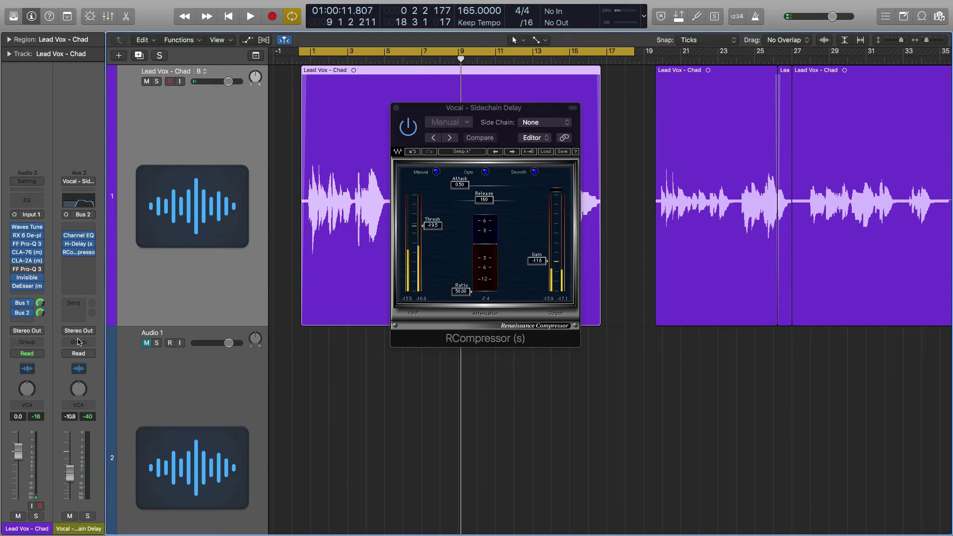
{"action": "left_click", "coordinate": [24, 307]}
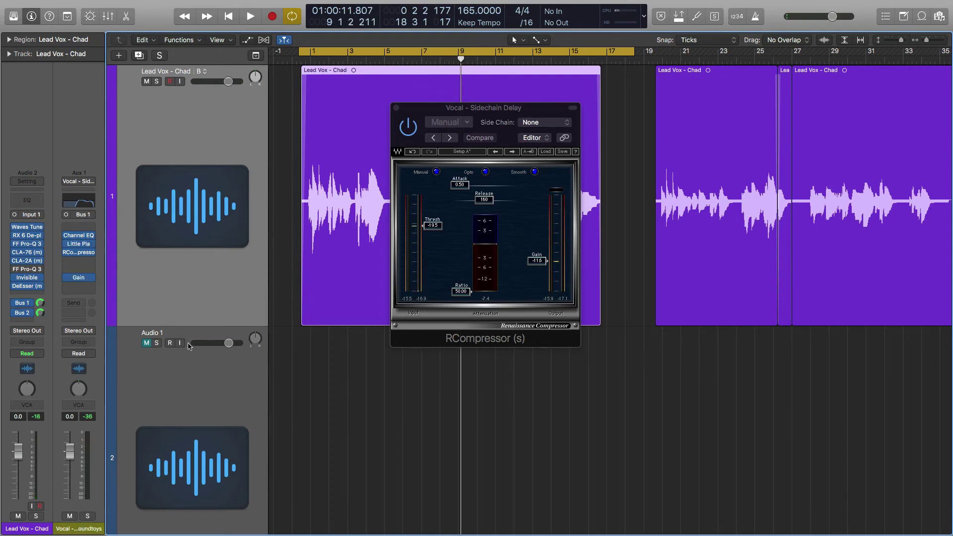
{"action": "left_click", "coordinate": [79, 253]}
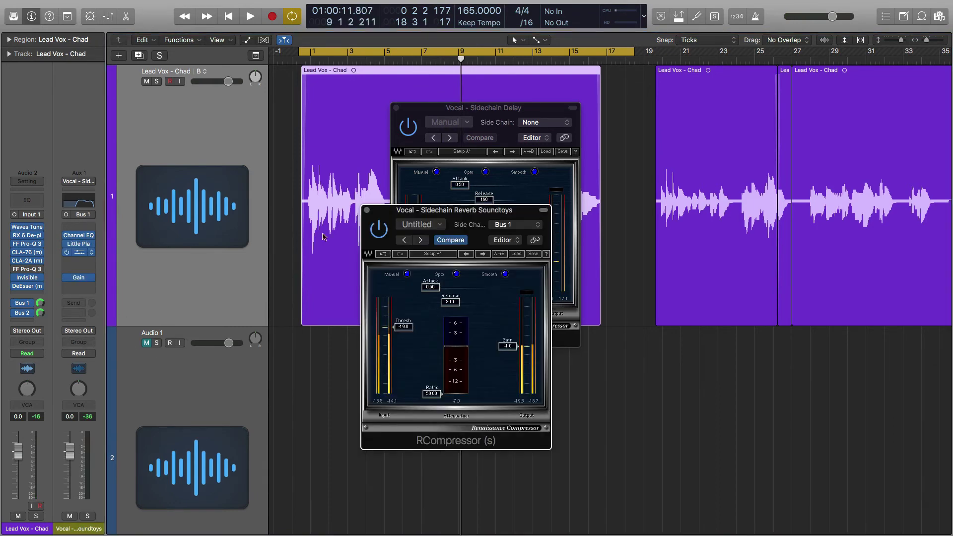
{"action": "left_click", "coordinate": [519, 224]}
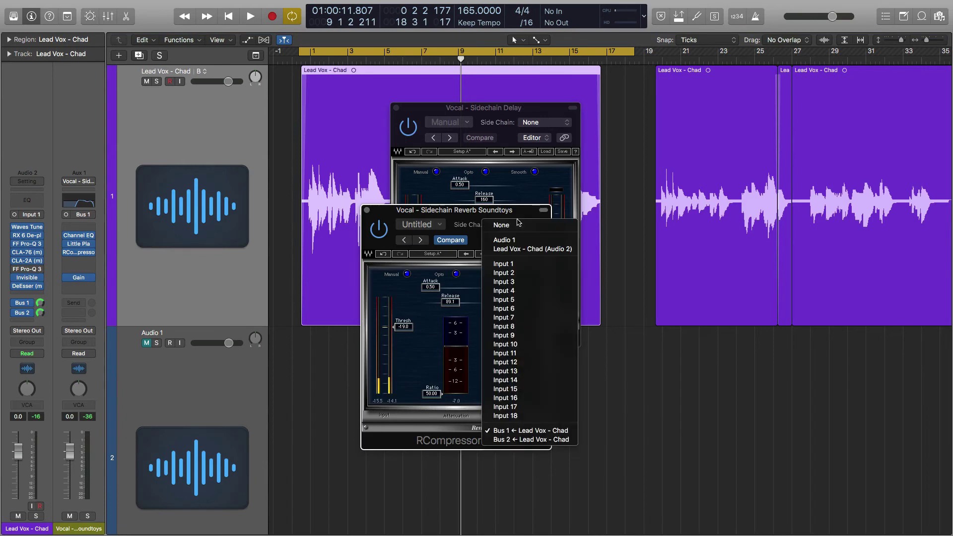
{"action": "left_click", "coordinate": [517, 249]}
{"action": "left_click", "coordinate": [545, 122]}
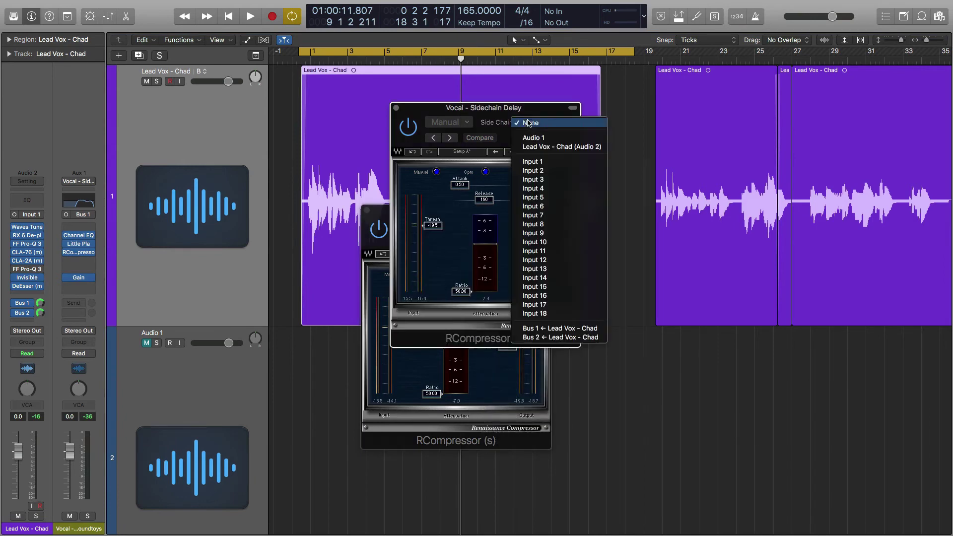
{"action": "left_click", "coordinate": [554, 145]}
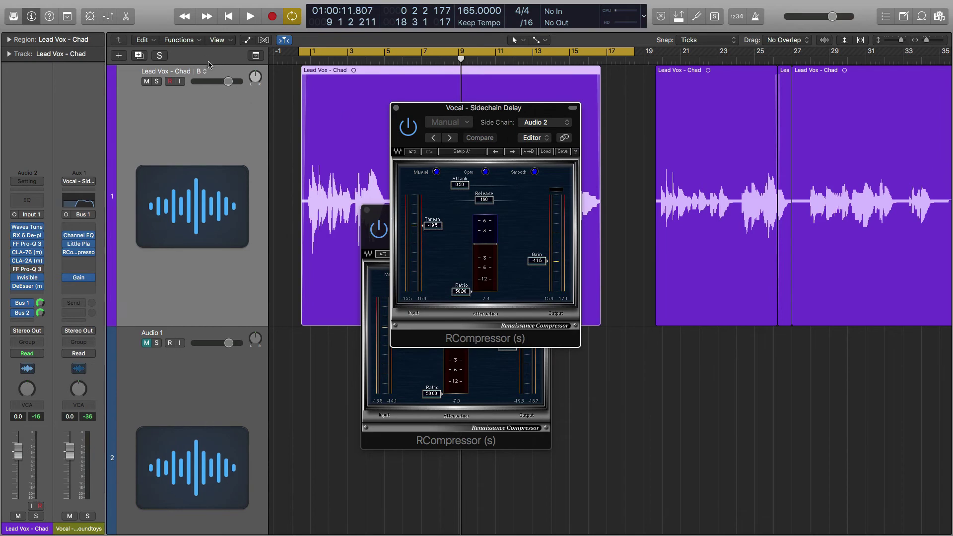
Play the vocal, set the reverb RCompressor's release to 150, and close both compressor windows
{"action": "left_click_drag", "start_coordinate": [459, 106], "coordinate": [685, 119]}
{"action": "key", "text": "space"}
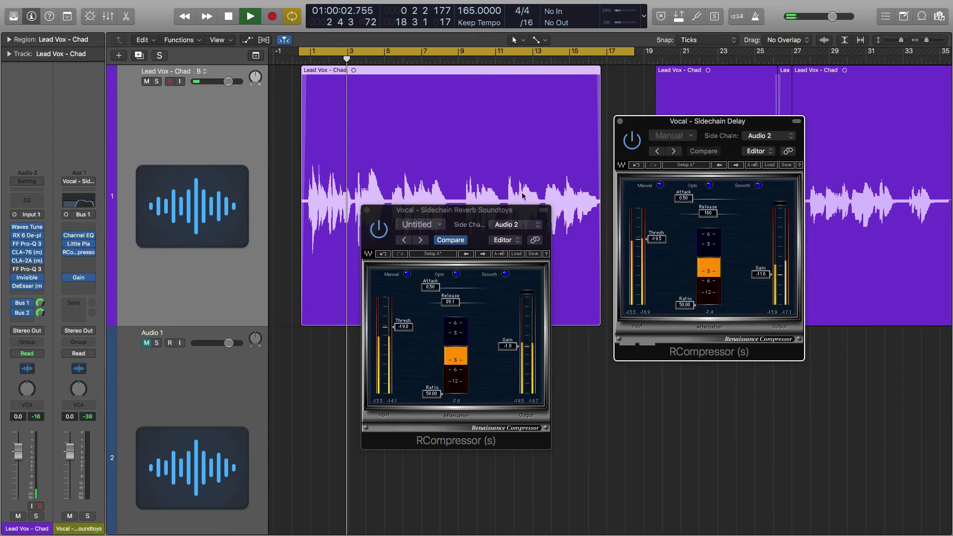
{"action": "left_click_drag", "start_coordinate": [473, 213], "coordinate": [416, 208]}
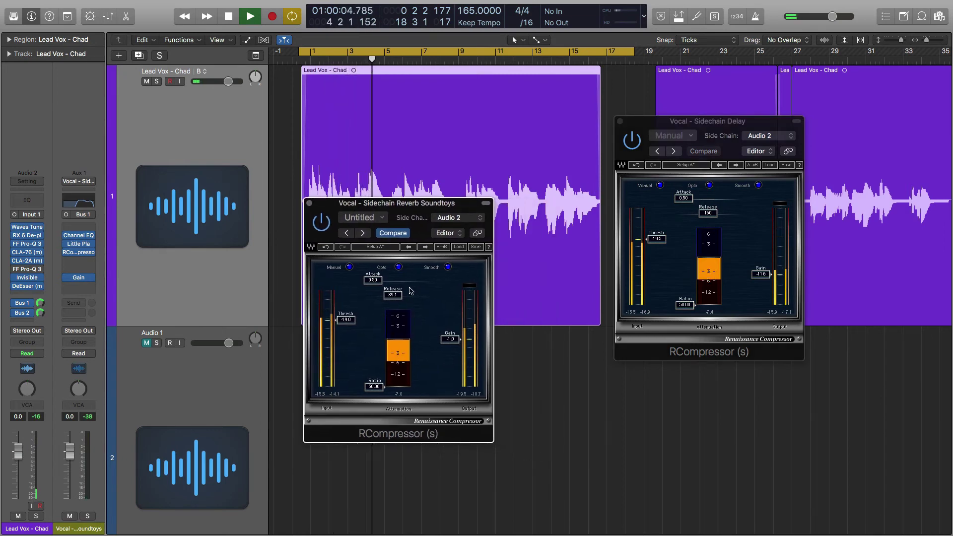
{"action": "left_click_drag", "start_coordinate": [394, 297], "coordinate": [396, 296]}
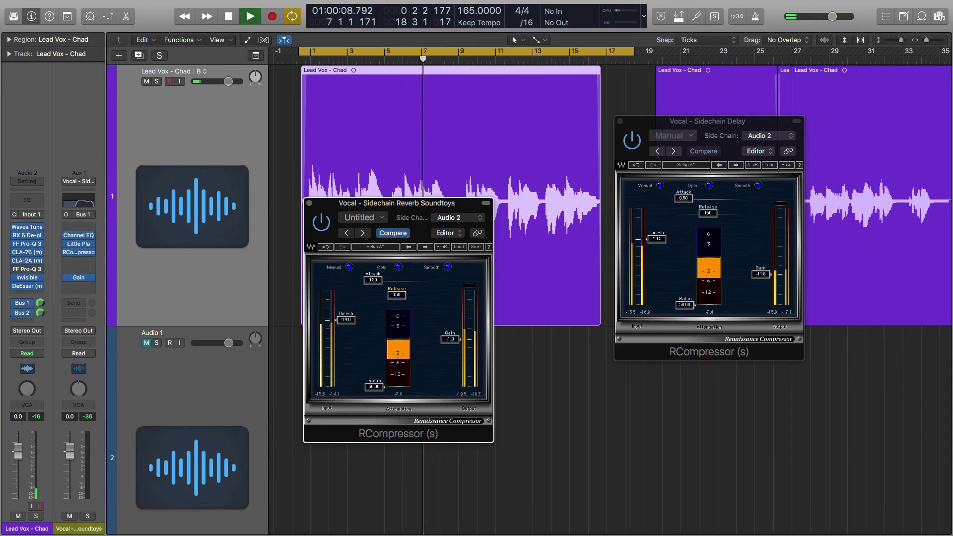
{"action": "left_click", "coordinate": [309, 203]}
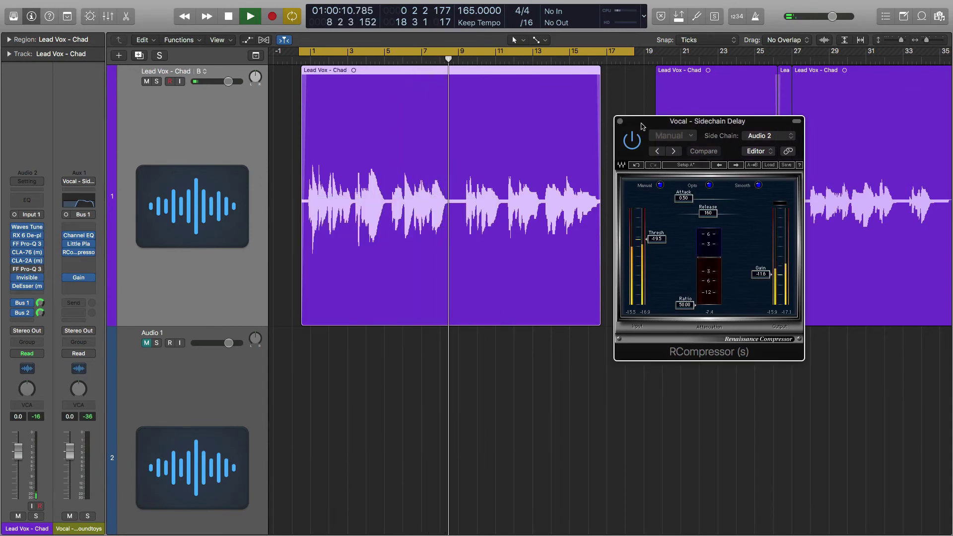
{"action": "left_click", "coordinate": [619, 121]}
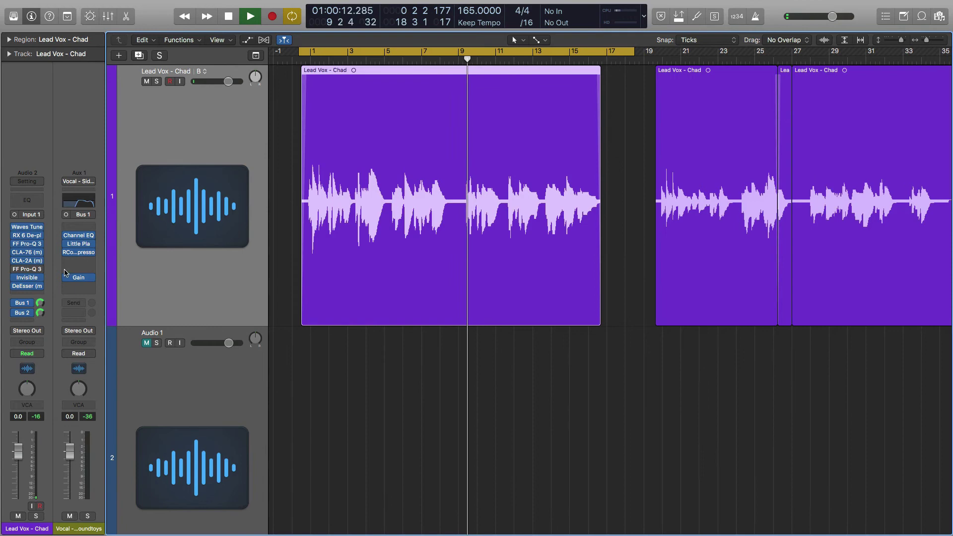
Inspect the H-Delay's quarter-note, host-tempo and ping-pong settings on the Bus 2 delay aux, then close it
{"action": "left_click", "coordinate": [22, 313]}
{"action": "left_click", "coordinate": [81, 245]}
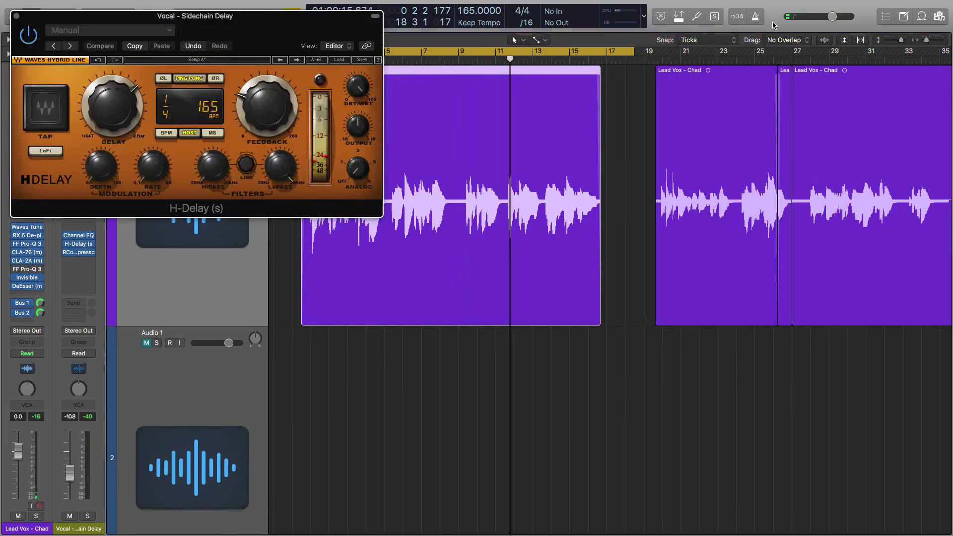
{"action": "left_click_drag", "start_coordinate": [230, 47], "coordinate": [547, 288]}
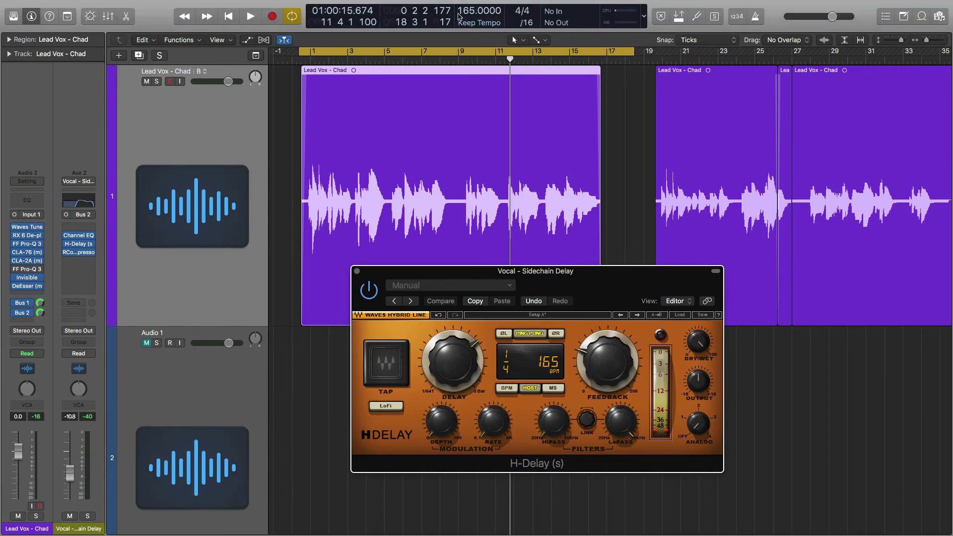
{"action": "left_click", "coordinate": [606, 146]}
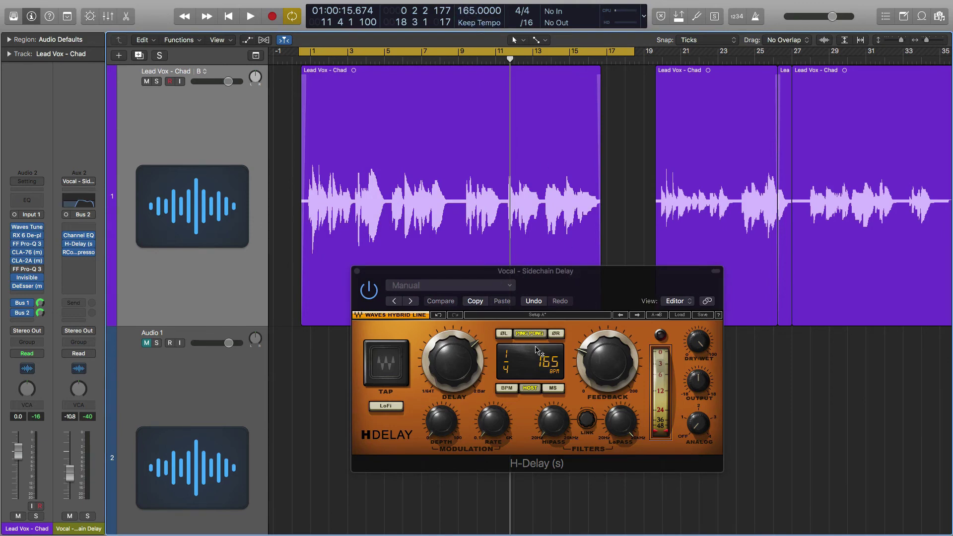
{"action": "left_click_drag", "start_coordinate": [602, 292], "coordinate": [530, 266]}
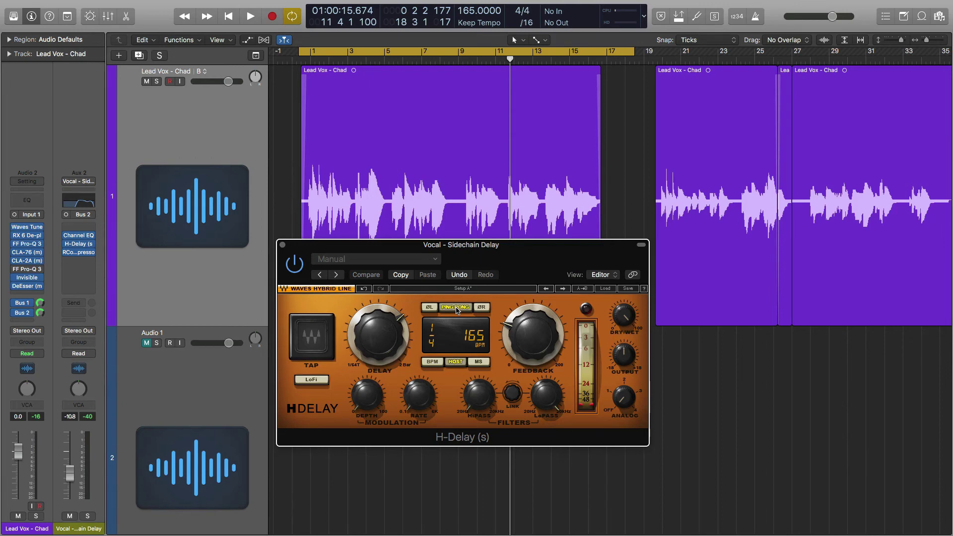
{"action": "left_click", "coordinate": [281, 245]}
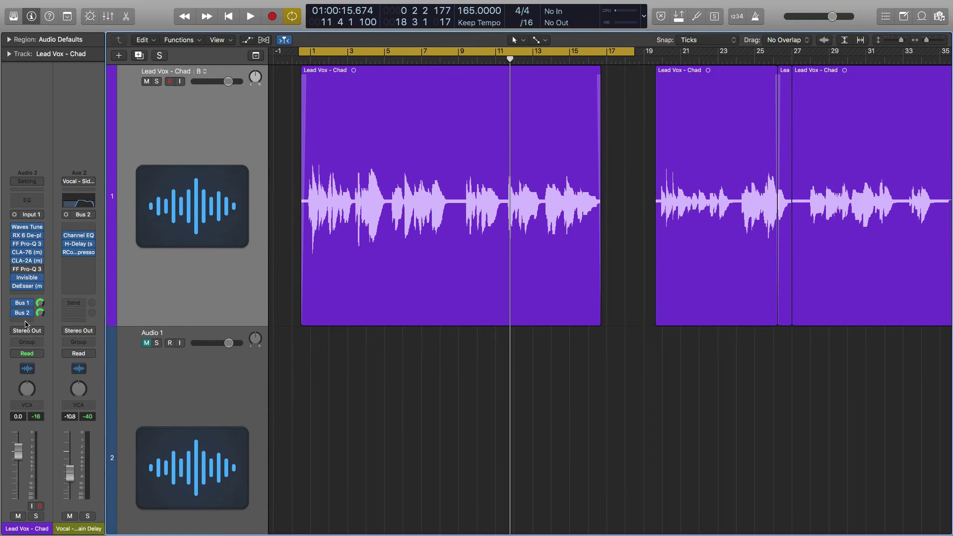
Add a Bus 3 send to the lead vocal and load the "Vocal - Little Microshift Doubler" channel strip setting on its aux
{"action": "left_click", "coordinate": [25, 322]}
{"action": "mouse_move", "coordinate": [33, 381]}
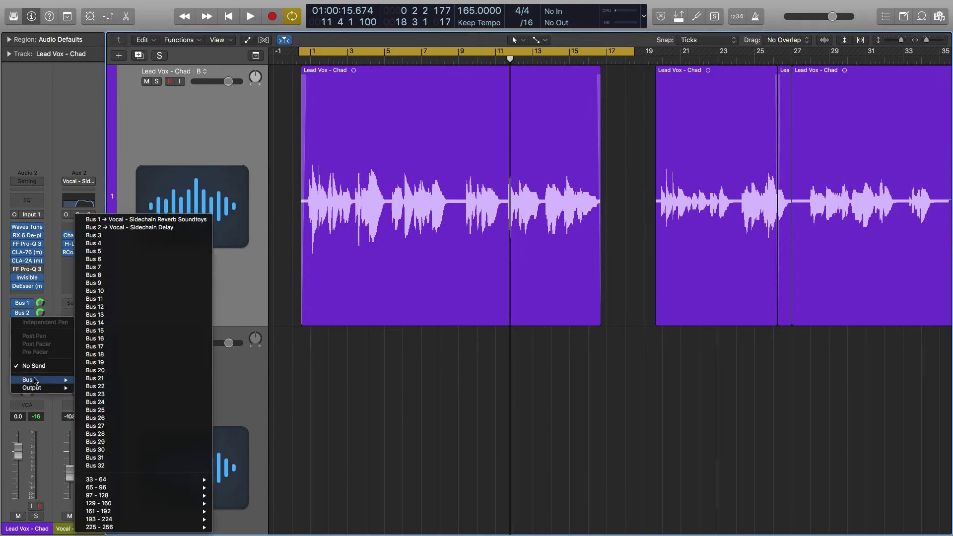
{"action": "left_click", "coordinate": [168, 236]}
{"action": "left_click", "coordinate": [82, 173]}
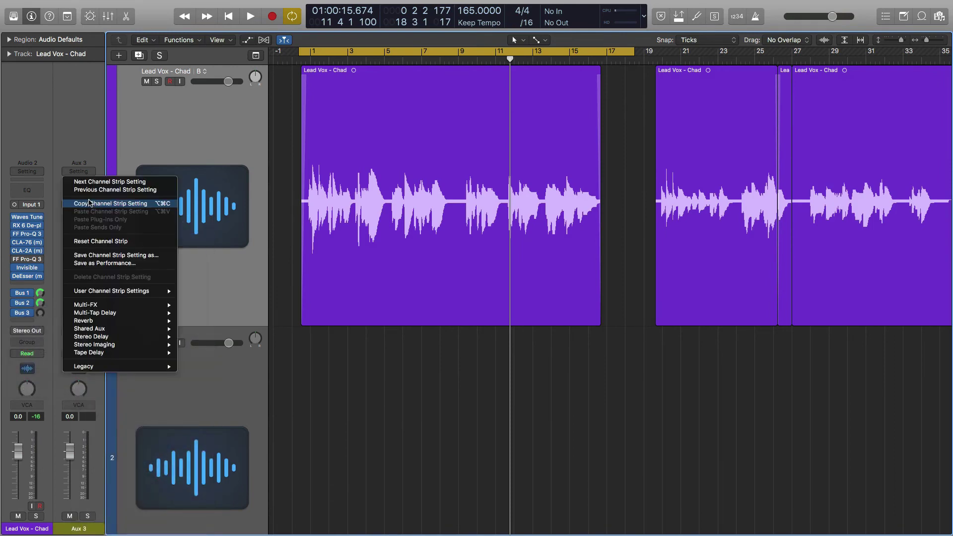
{"action": "mouse_move", "coordinate": [148, 293]}
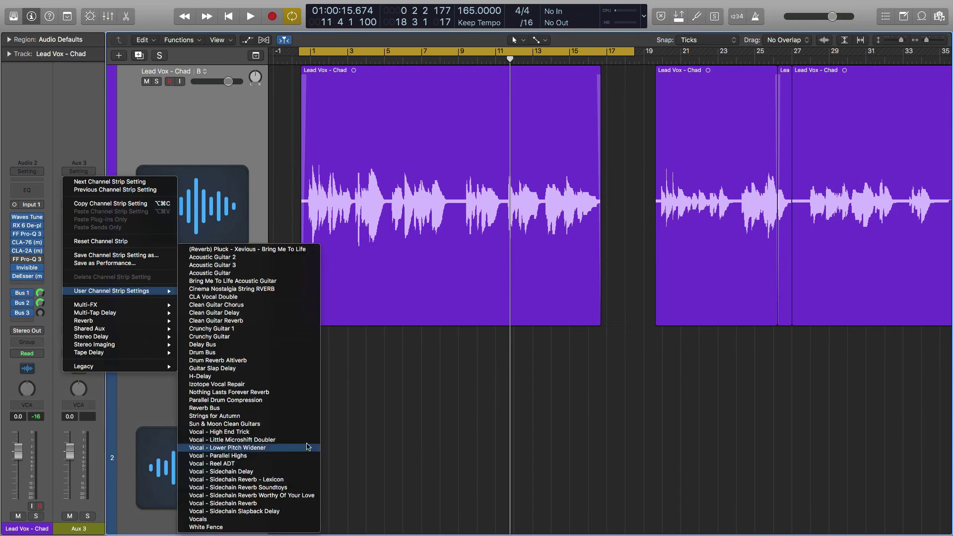
{"action": "left_click", "coordinate": [271, 440]}
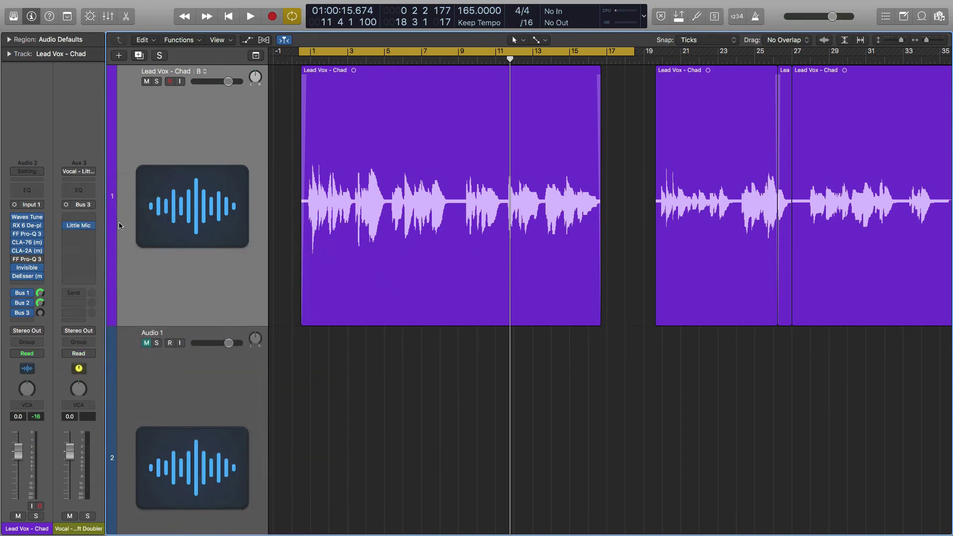
Check the Little MicroShift settings, close the plugin, and raise the lead vocal's Bus 3 send level
{"action": "left_click", "coordinate": [79, 225]}
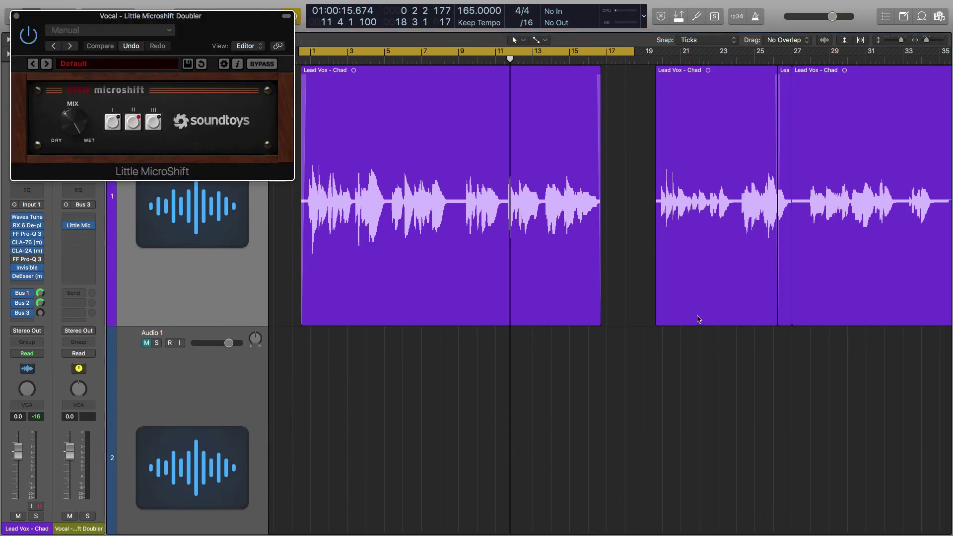
{"action": "left_click", "coordinate": [17, 16]}
{"action": "left_click_drag", "start_coordinate": [39, 312], "coordinate": [39, 298]}
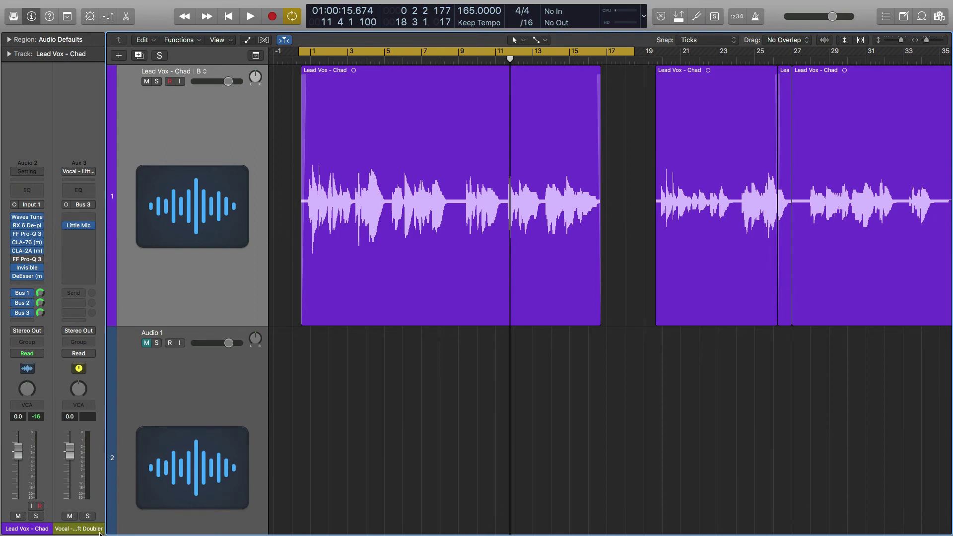
Solo the doubler aux, play the vocal from the start, and lower the aux's fader to -12.8 dB
{"action": "left_click", "coordinate": [87, 516]}
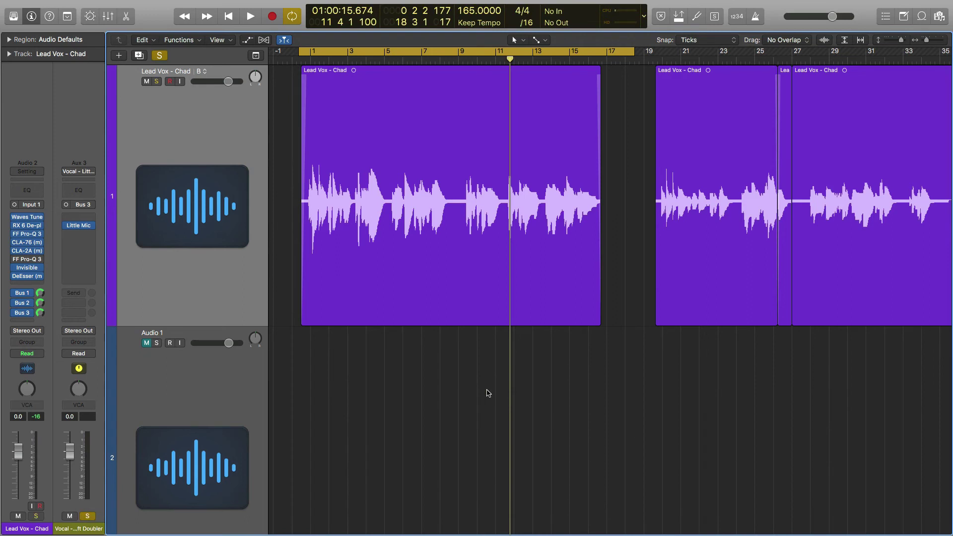
{"action": "key", "text": "Return"}
{"action": "key", "text": "space"}
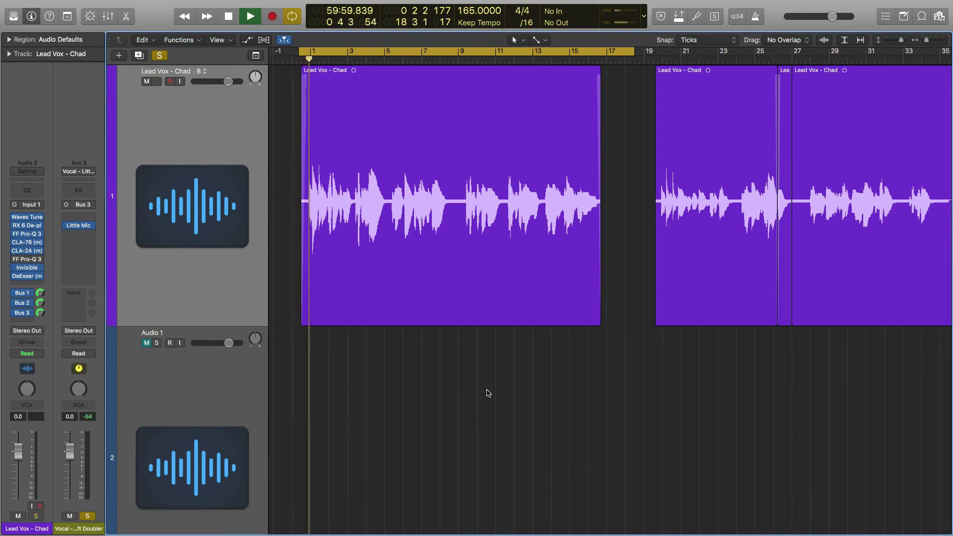
{"action": "left_click_drag", "start_coordinate": [70, 452], "coordinate": [70, 467]}
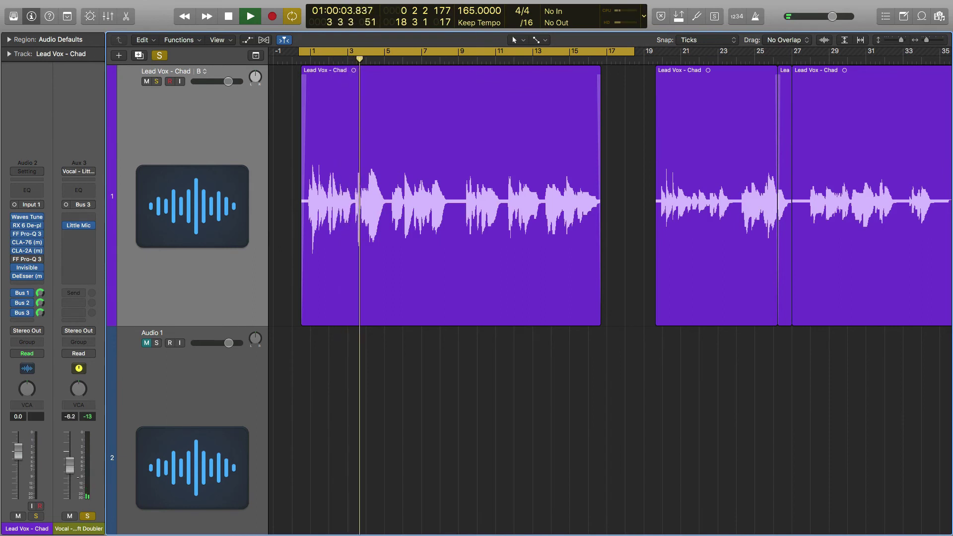
{"action": "key", "text": "space"}
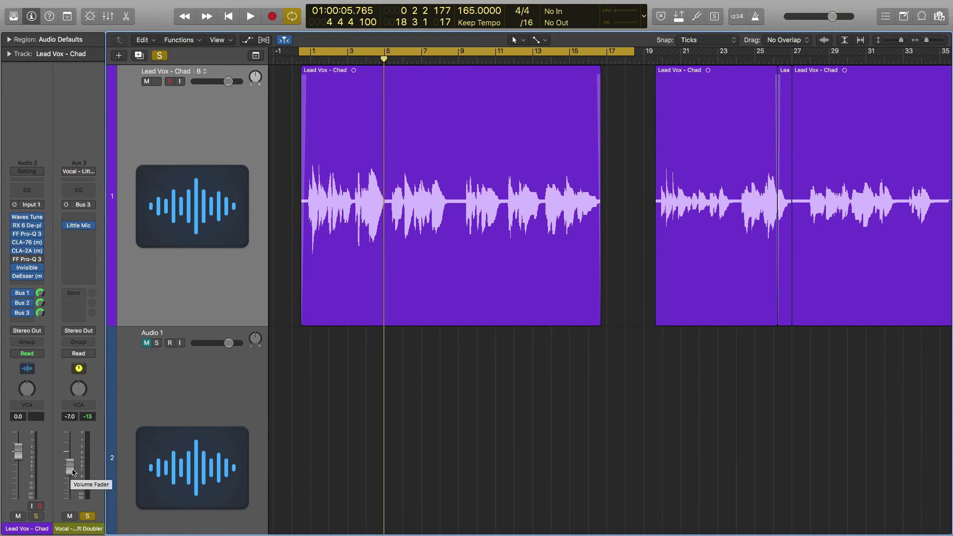
{"action": "left_click_drag", "start_coordinate": [72, 472], "coordinate": [71, 482]}
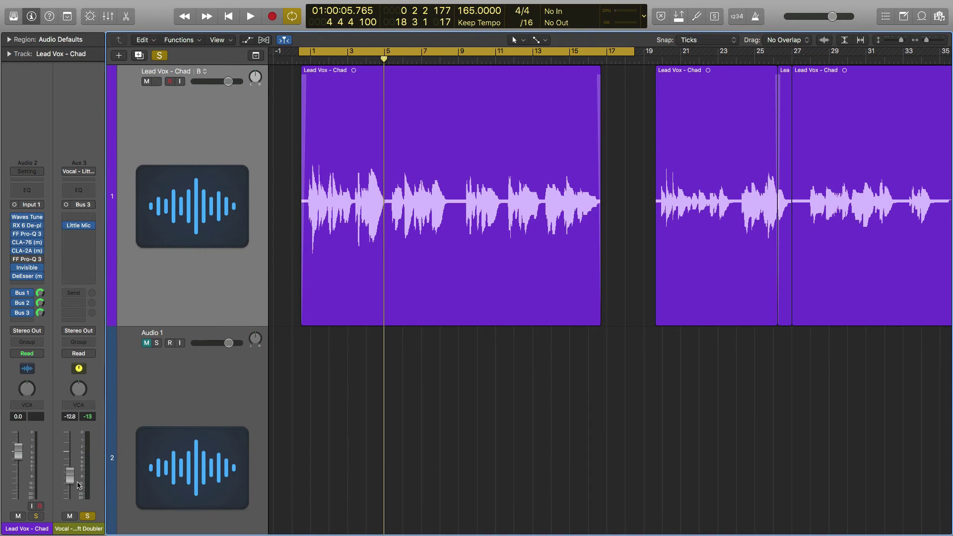
Play the soloed doubler, pull its fader all the way down, stop playback, and turn its solo off
{"action": "key", "text": "space"}
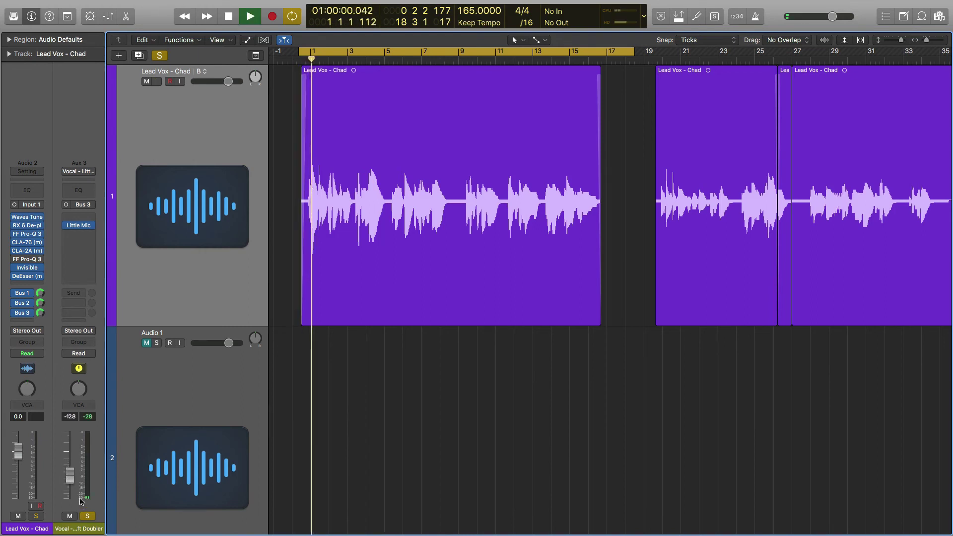
{"action": "left_click_drag", "start_coordinate": [71, 480], "coordinate": [71, 499]}
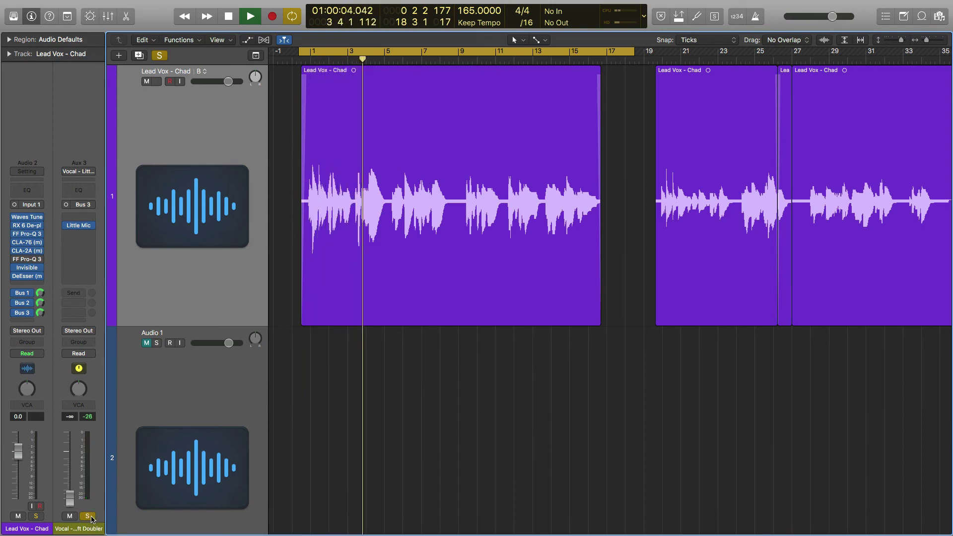
{"action": "key", "text": "space"}
{"action": "left_click", "coordinate": [87, 517]}
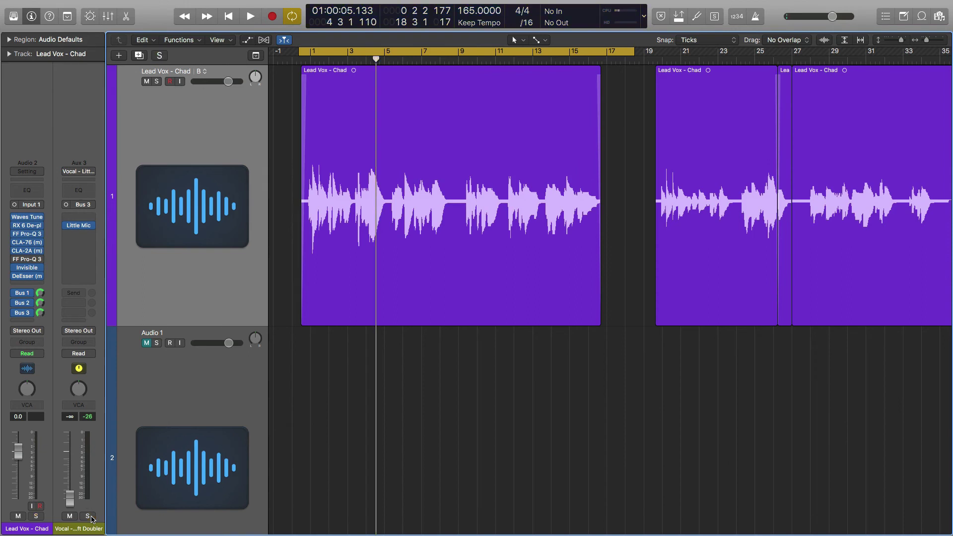
Play the full vocal mix, set the doubler aux's fader to -17.0 dB, and toggle its solo on and off to compare
{"action": "key", "text": "space"}
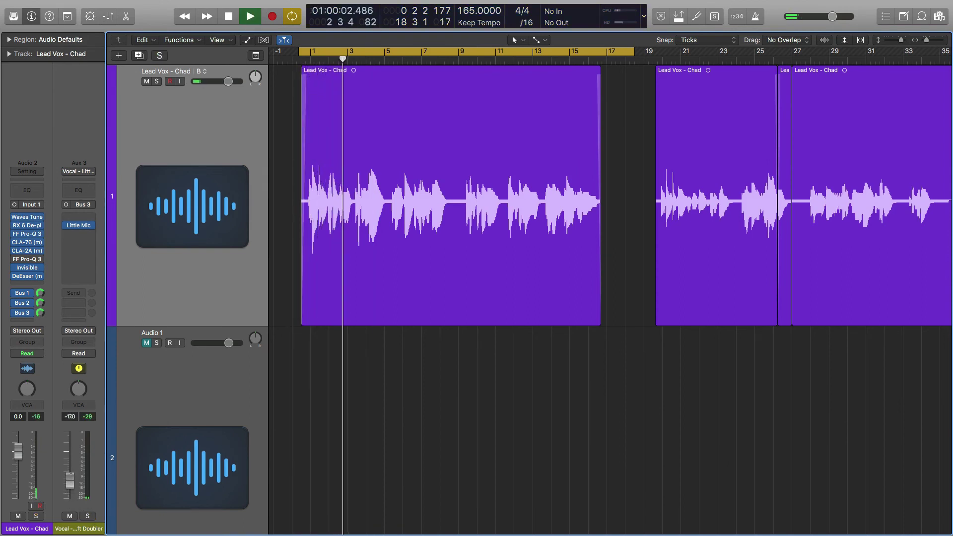
{"action": "left_click", "coordinate": [88, 518]}
{"action": "left_click", "coordinate": [88, 517]}
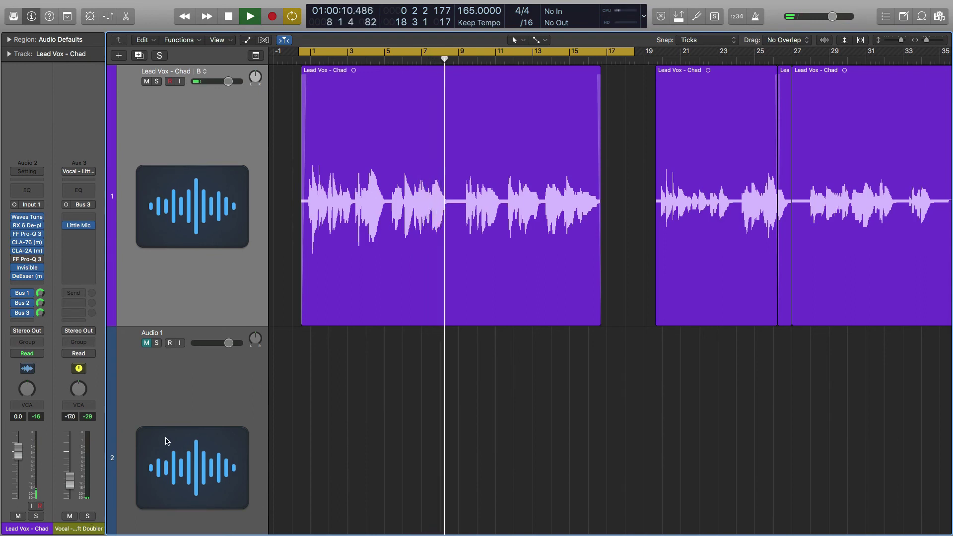
{"action": "key", "text": "space"}
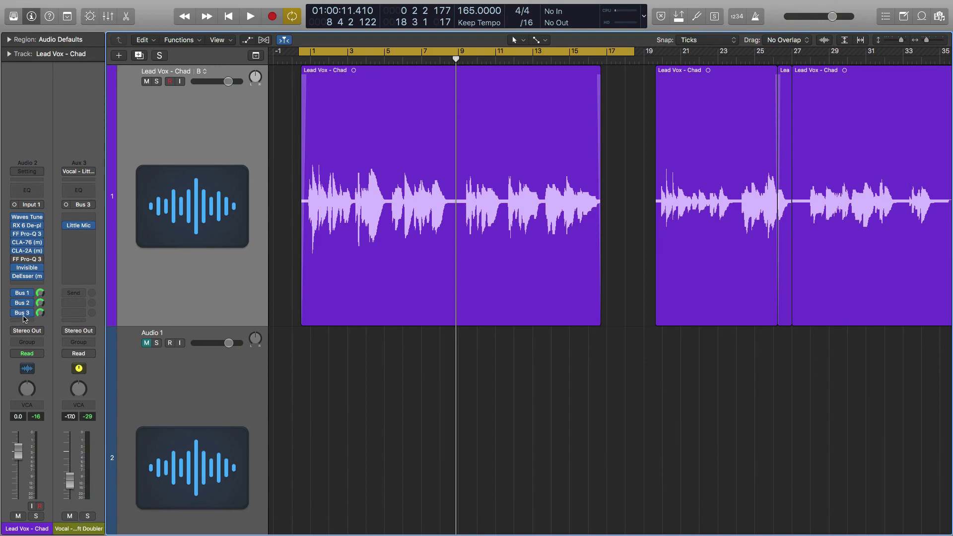
{"action": "left_click", "coordinate": [250, 239]}
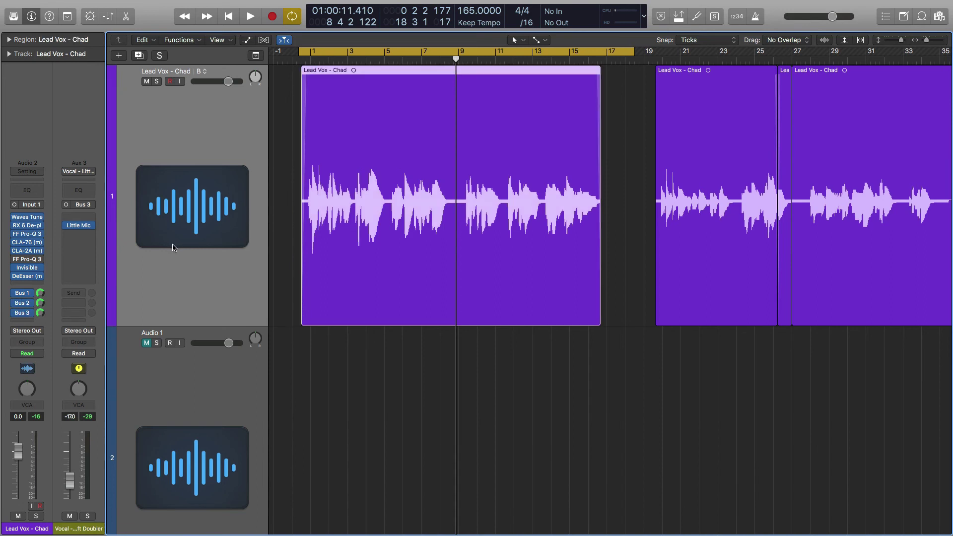
{"action": "scroll", "coordinate": [326, 246], "scroll_direction": "right", "scroll_amount": 2}
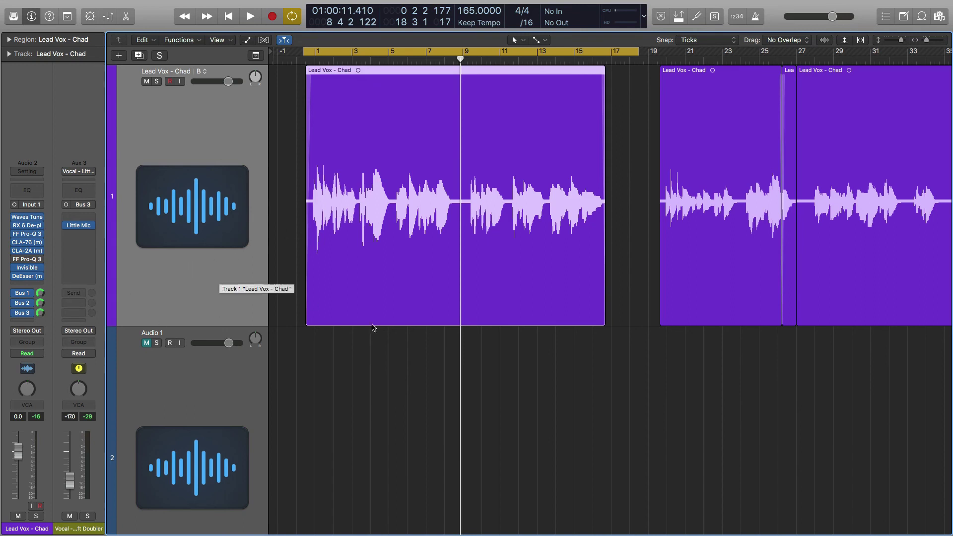
{"action": "left_click", "coordinate": [434, 385]}
{"action": "left_click", "coordinate": [417, 263]}
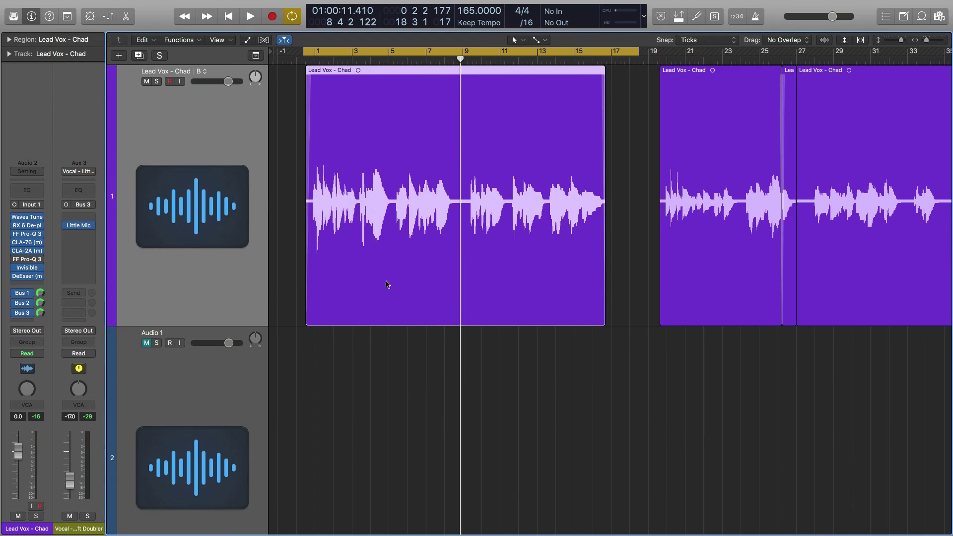
{"action": "left_click", "coordinate": [410, 394]}
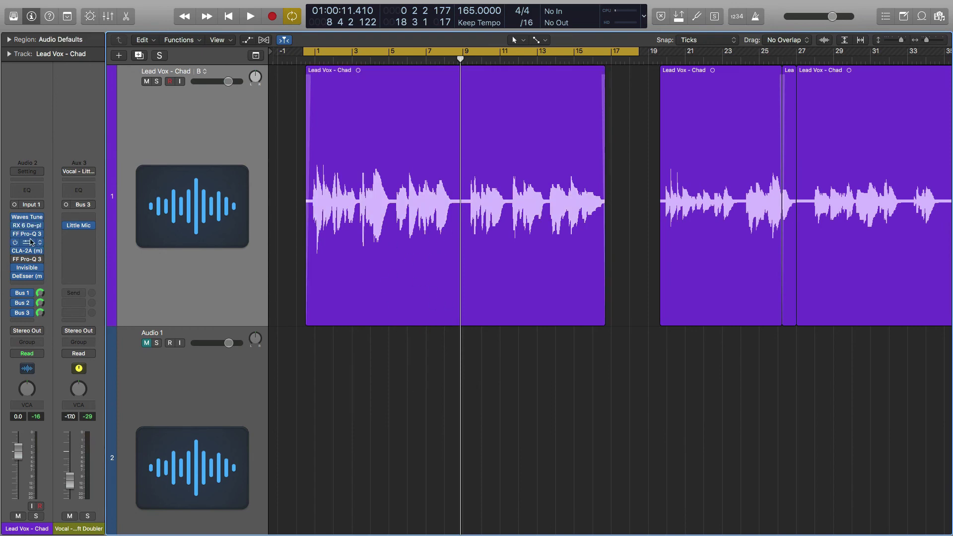
Open the lead vocal's first Pro-Q 3 equalizer and briefly check the Invisible Limiter G2 settings
{"action": "left_click", "coordinate": [30, 235]}
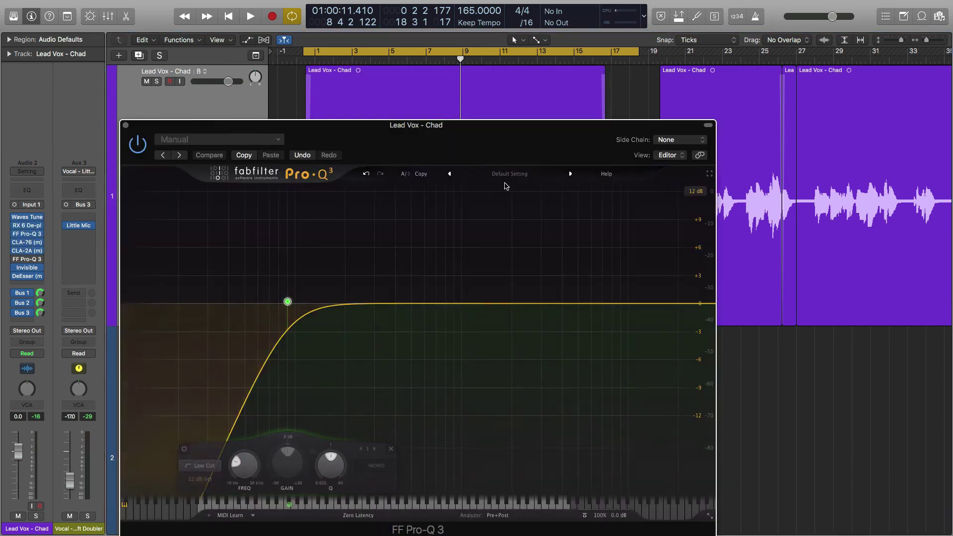
{"action": "left_click_drag", "start_coordinate": [472, 136], "coordinate": [555, 123]}
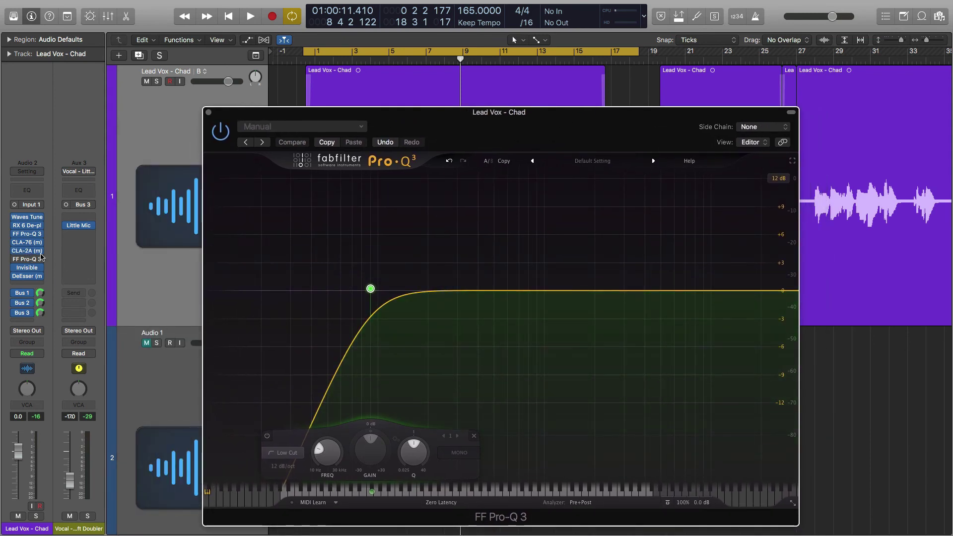
{"action": "left_click_drag", "start_coordinate": [223, 116], "coordinate": [253, 206]}
{"action": "left_click", "coordinate": [27, 268]}
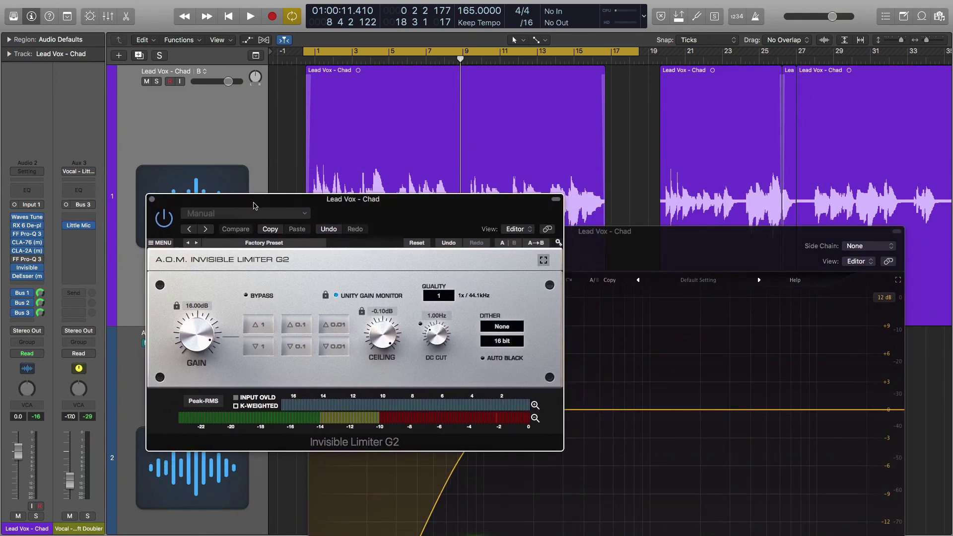
{"action": "left_click", "coordinate": [150, 198]}
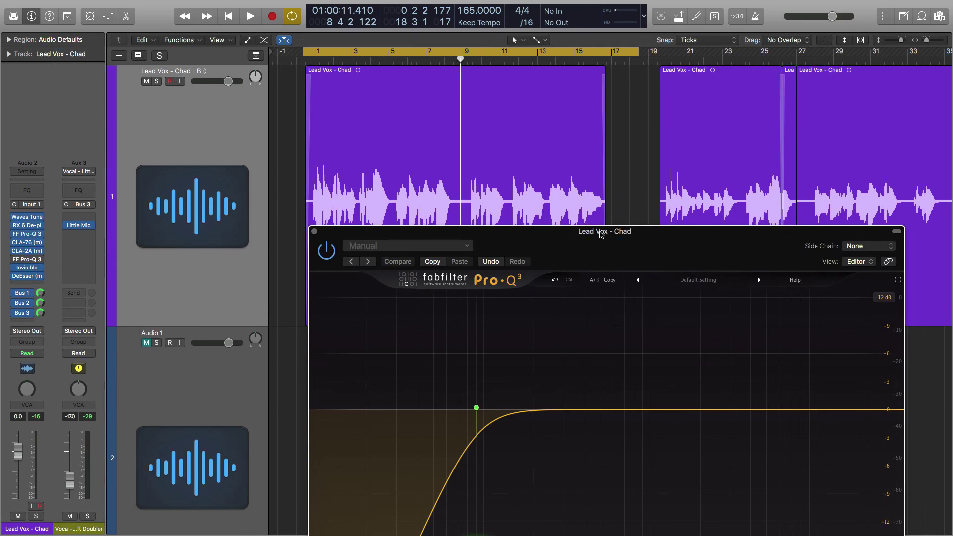
{"action": "left_click_drag", "start_coordinate": [601, 235], "coordinate": [456, 120]}
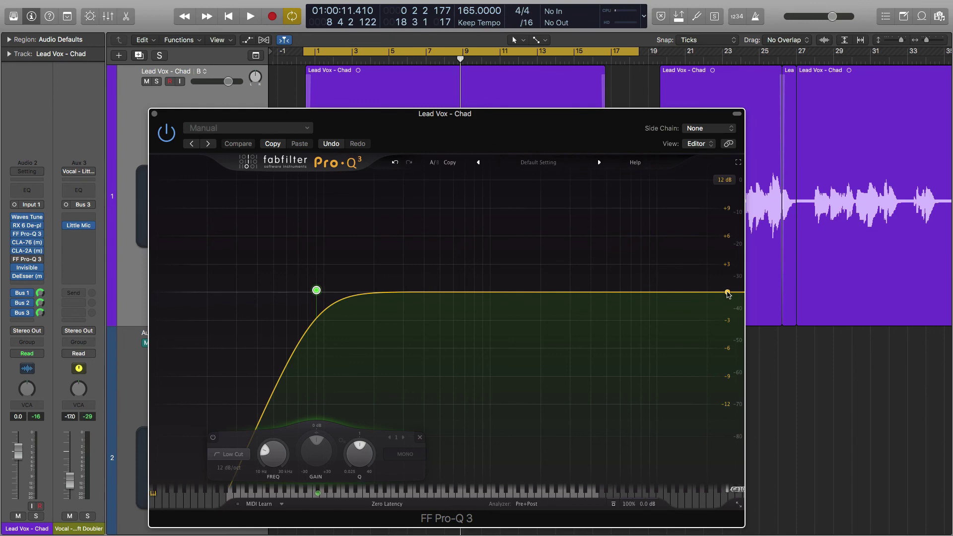
Audition a high-shelf boost of about 7.9 dB near 13.9 kHz on the playing vocal, bypass the band, and close the equalizer
{"action": "key", "text": "space"}
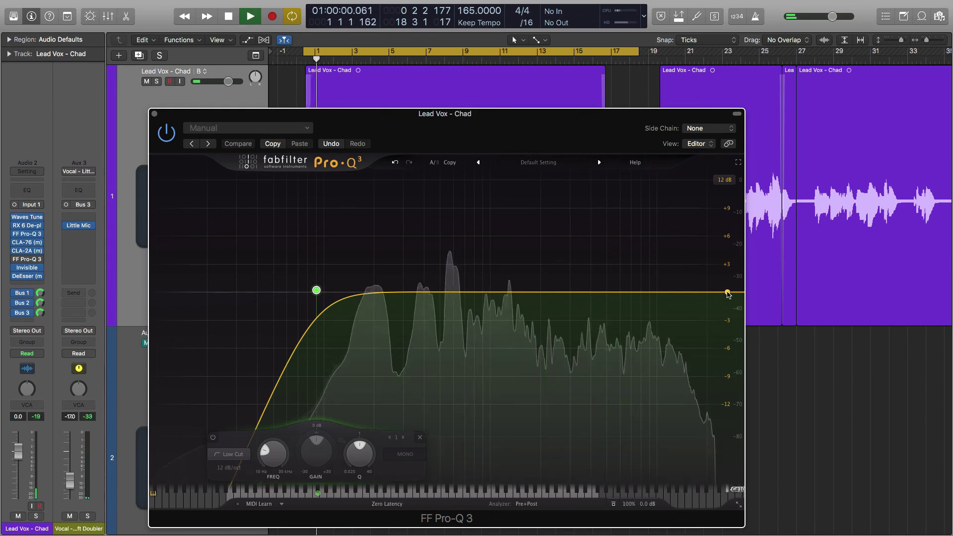
{"action": "left_click_drag", "start_coordinate": [729, 292], "coordinate": [683, 242]}
{"action": "key", "text": "space"}
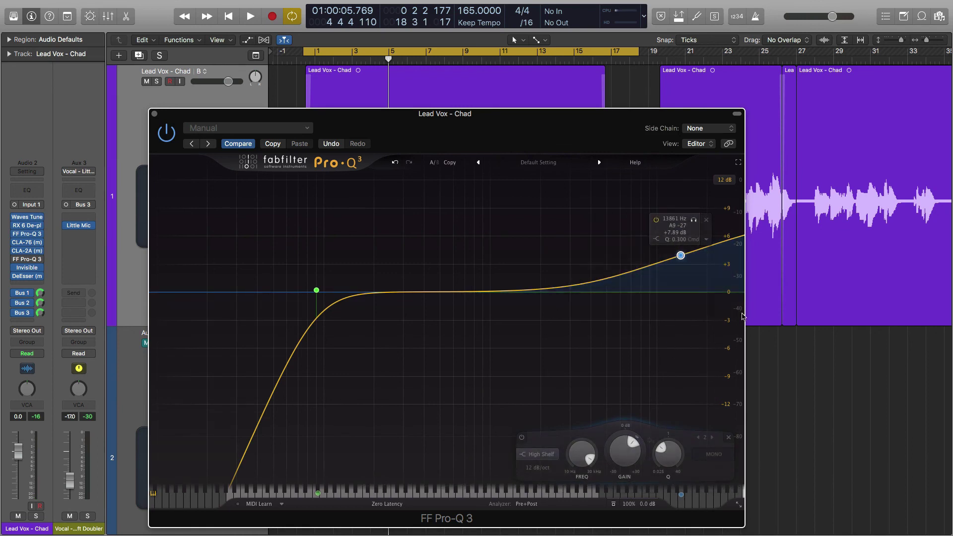
{"action": "left_click", "coordinate": [522, 439]}
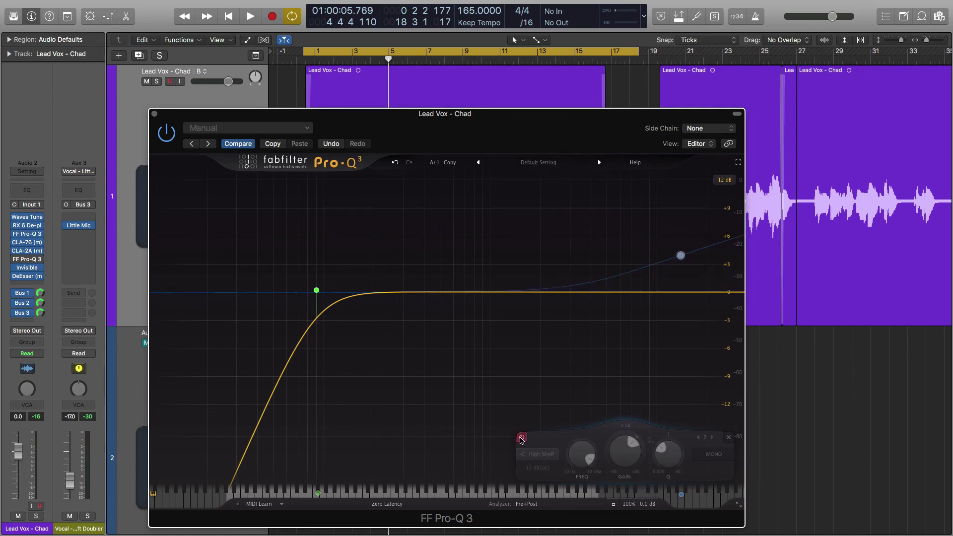
{"action": "left_click", "coordinate": [154, 114]}
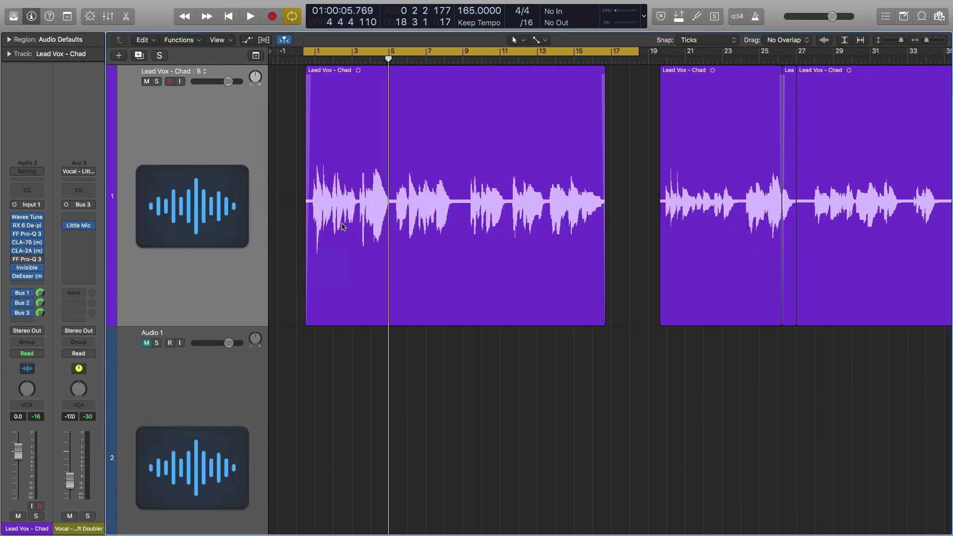
Set the cycle range from just before the first vocal region to about bar 23 and start playback
{"action": "scroll", "coordinate": [405, 242], "scroll_direction": "right", "scroll_amount": 5}
{"action": "scroll", "coordinate": [406, 241], "scroll_direction": "left", "scroll_amount": 5}
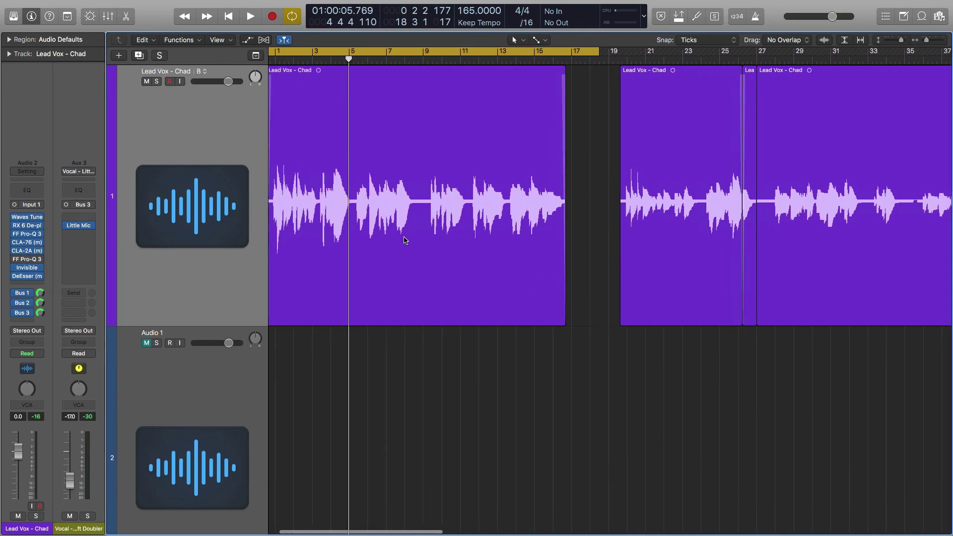
{"action": "left_click", "coordinate": [399, 51]}
{"action": "scroll", "coordinate": [351, 56], "scroll_direction": "right", "scroll_amount": 4}
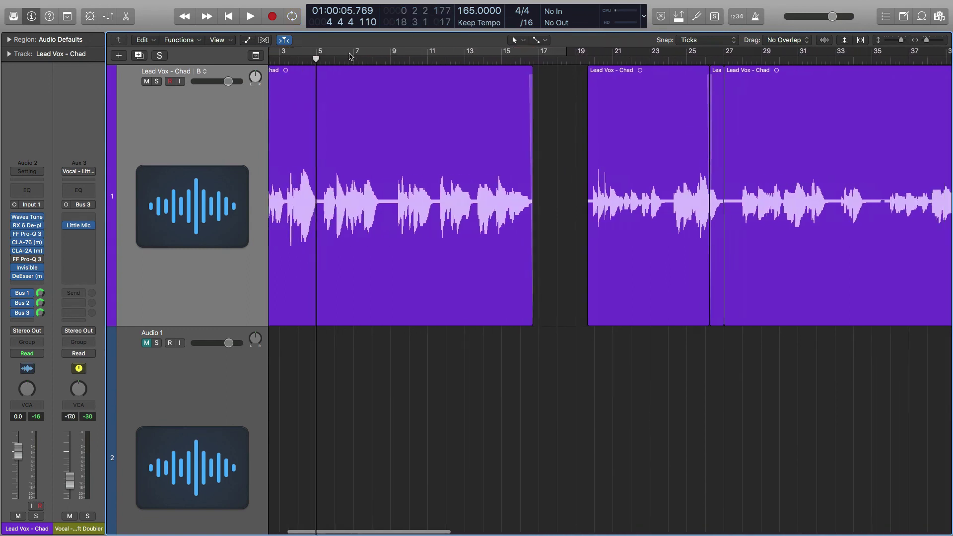
{"action": "scroll", "coordinate": [351, 57], "scroll_direction": "left", "scroll_amount": 4}
{"action": "left_click_drag", "start_coordinate": [297, 53], "coordinate": [737, 53]}
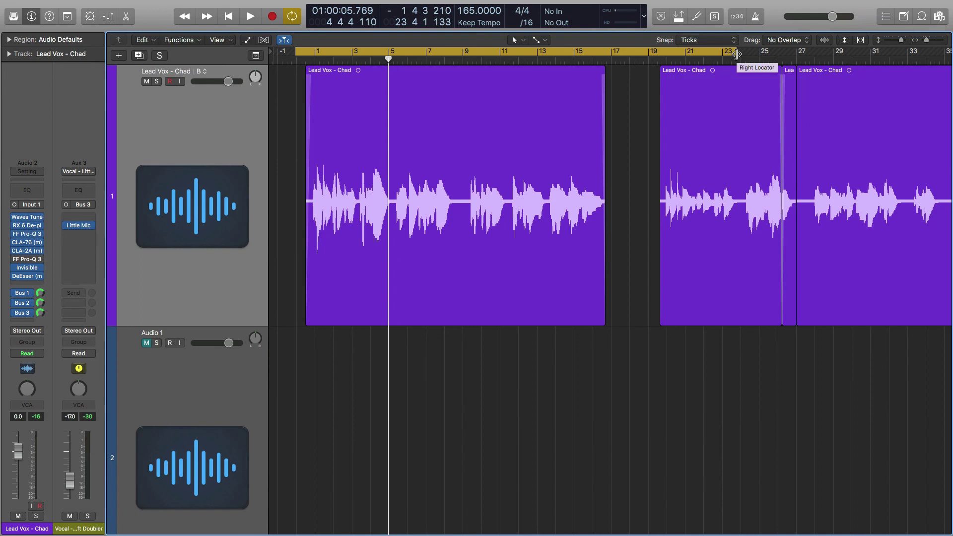
{"action": "key", "text": "space"}
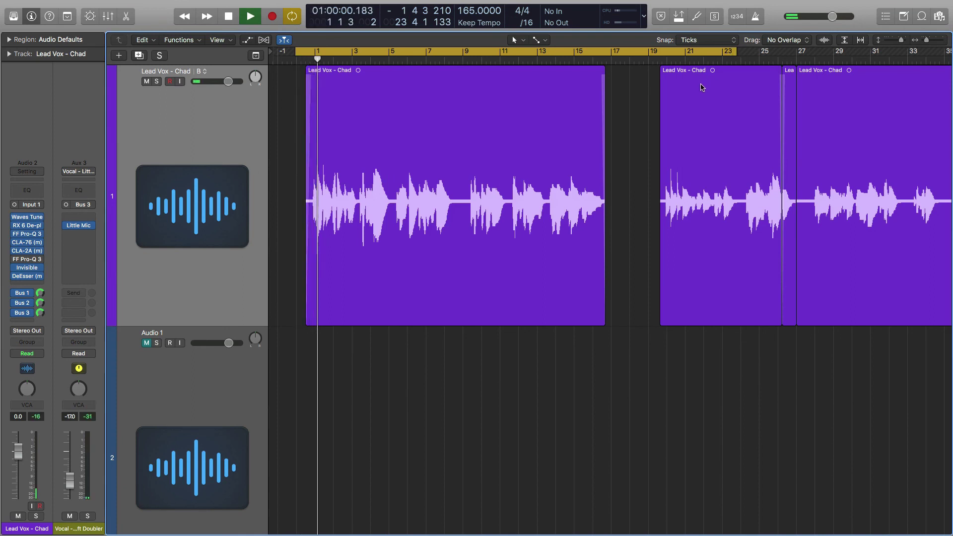
Review Waves Tune, the Bus 2 delay aux and the Bus 1 reverb's RCompressor during playback, close both plugins, and stop playback
{"action": "left_click", "coordinate": [211, 214]}
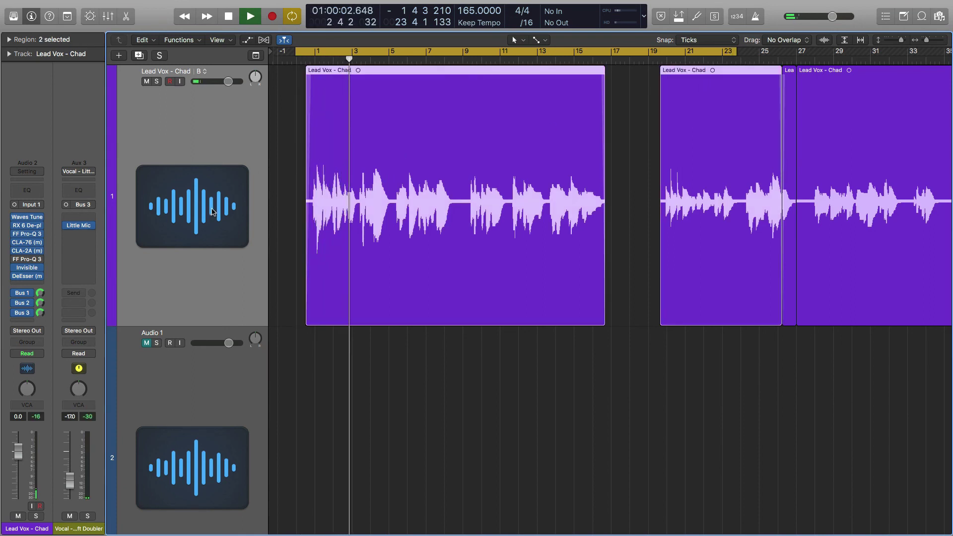
{"action": "left_click", "coordinate": [27, 218]}
{"action": "left_click_drag", "start_coordinate": [698, 259], "coordinate": [495, 223]}
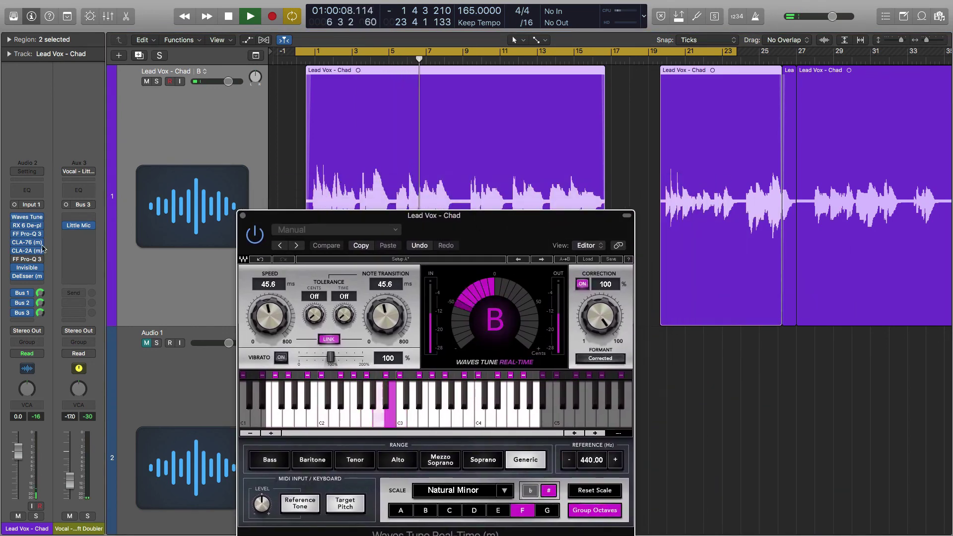
{"action": "left_click", "coordinate": [22, 303]}
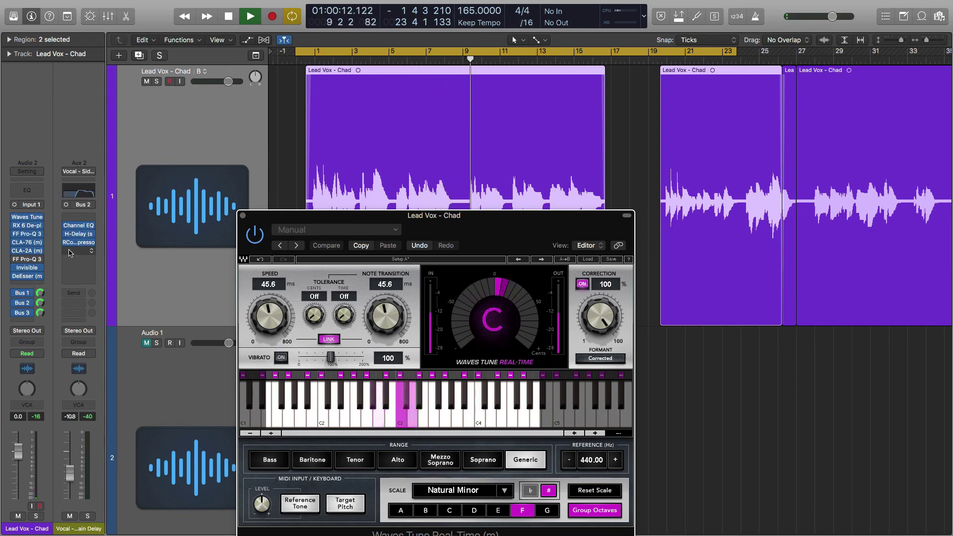
{"action": "left_click", "coordinate": [22, 293]}
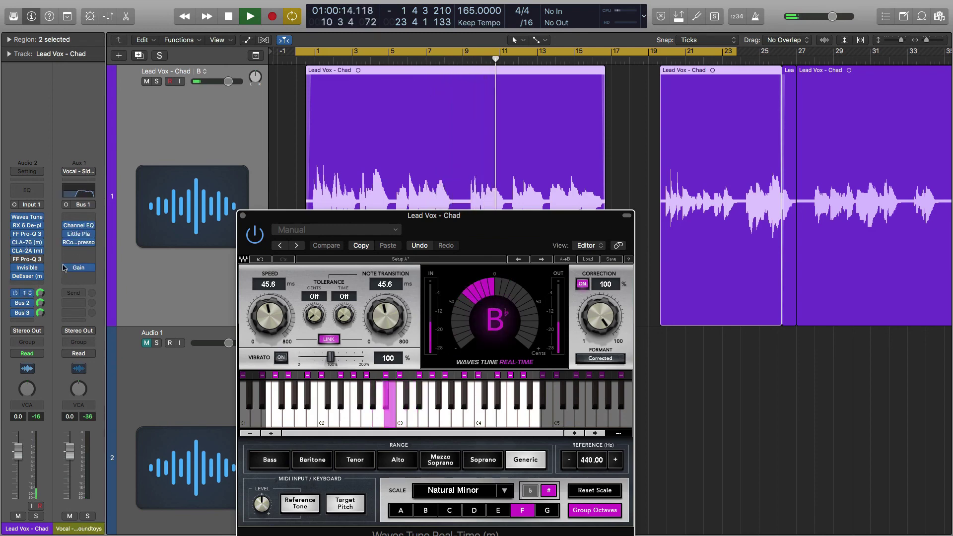
{"action": "left_click", "coordinate": [79, 242]}
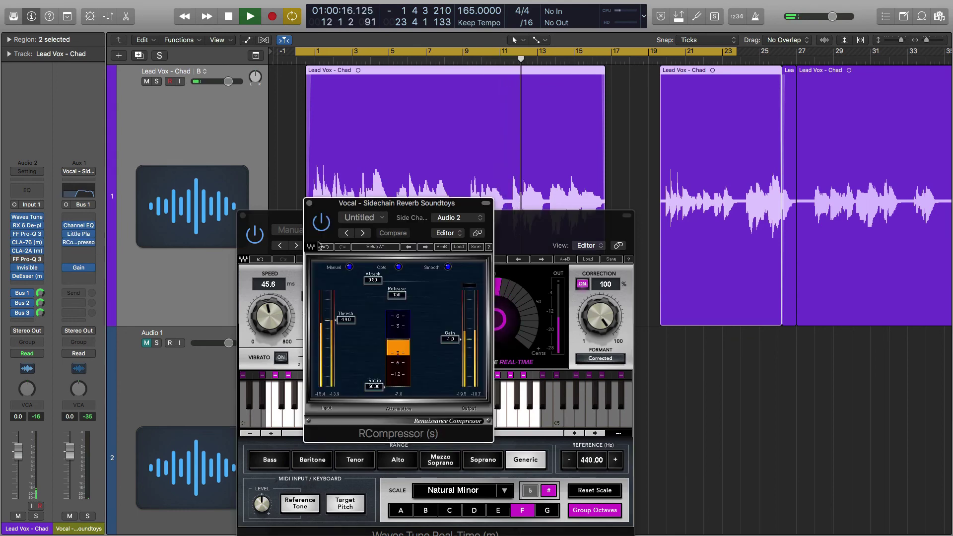
{"action": "left_click", "coordinate": [309, 203]}
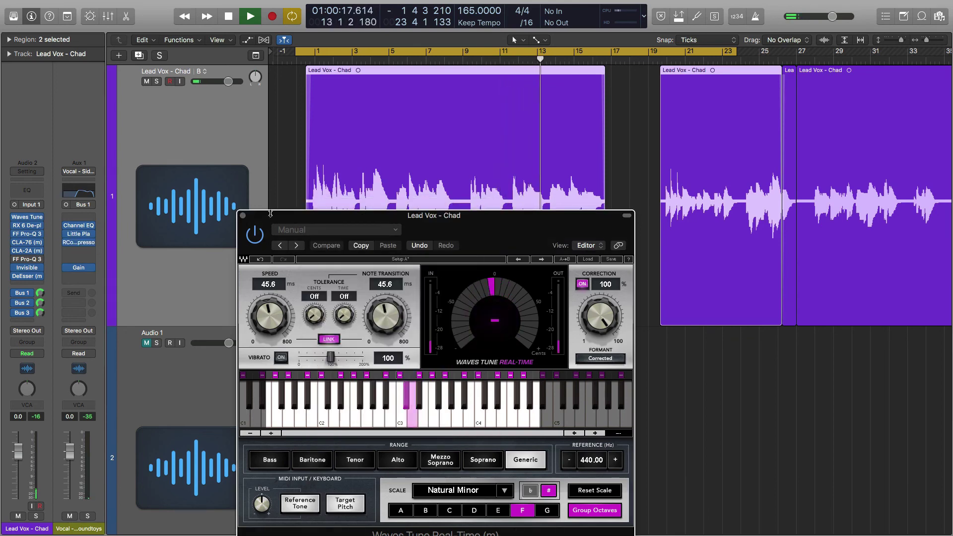
{"action": "left_click", "coordinate": [243, 216]}
{"action": "scroll", "coordinate": [518, 200], "scroll_direction": "right", "scroll_amount": 5}
{"action": "scroll", "coordinate": [518, 200], "scroll_direction": "left", "scroll_amount": 1}
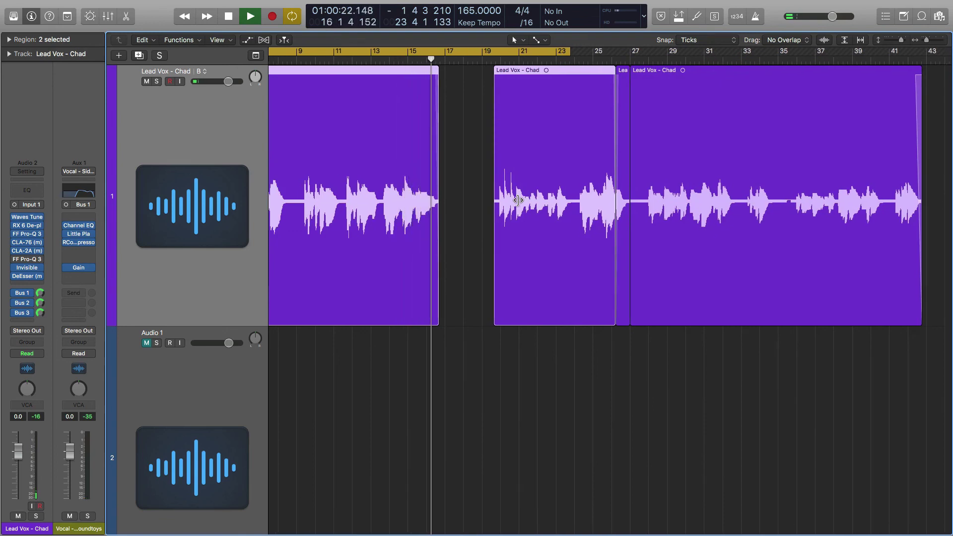
{"action": "key", "text": "space"}
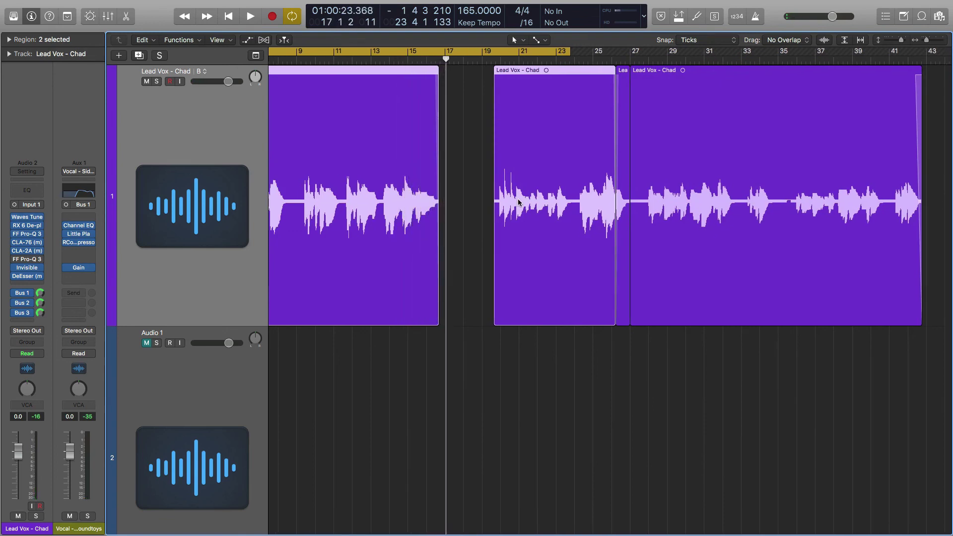